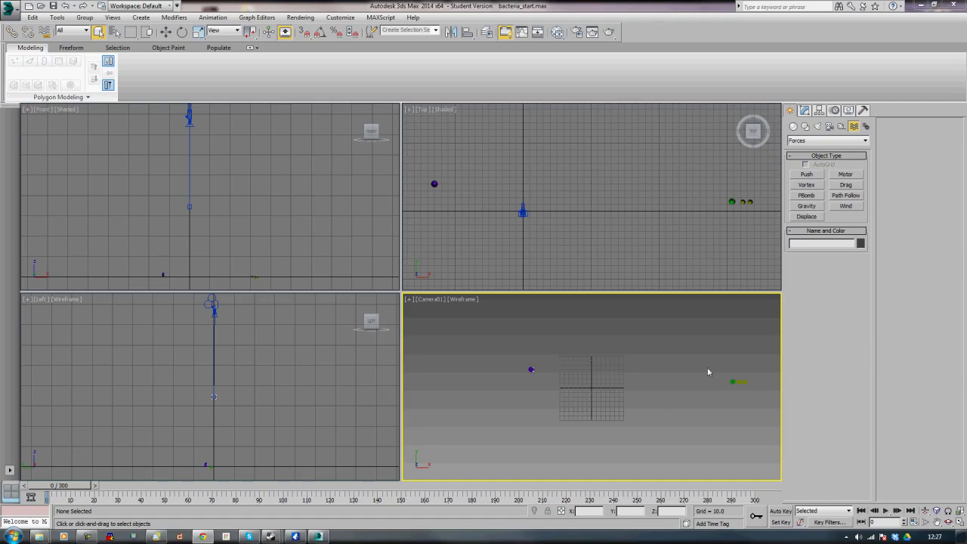
Examine the bacteria cell's existing division animation in the perspective view by scrubbing through the timeline
{"action": "key", "text": "p"}
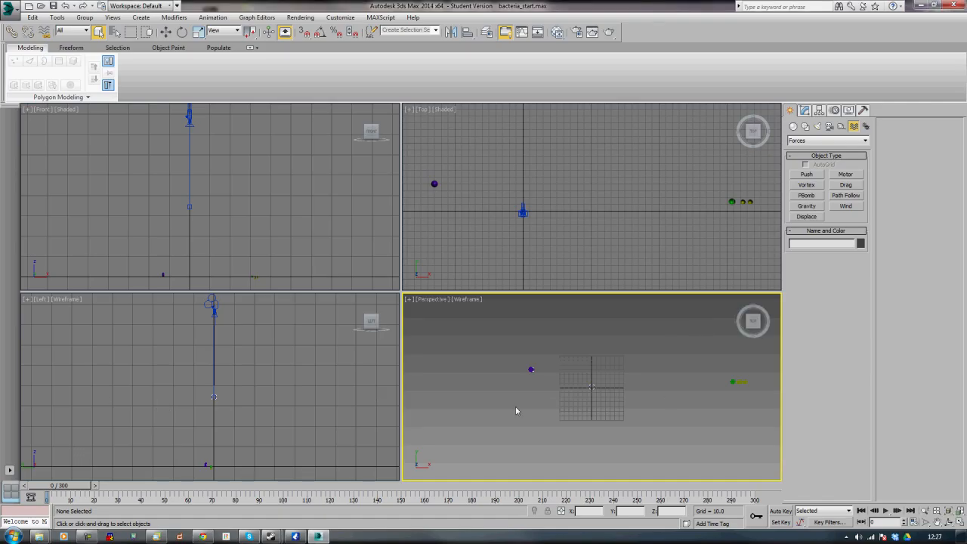
{"action": "left_click", "coordinate": [530, 369]}
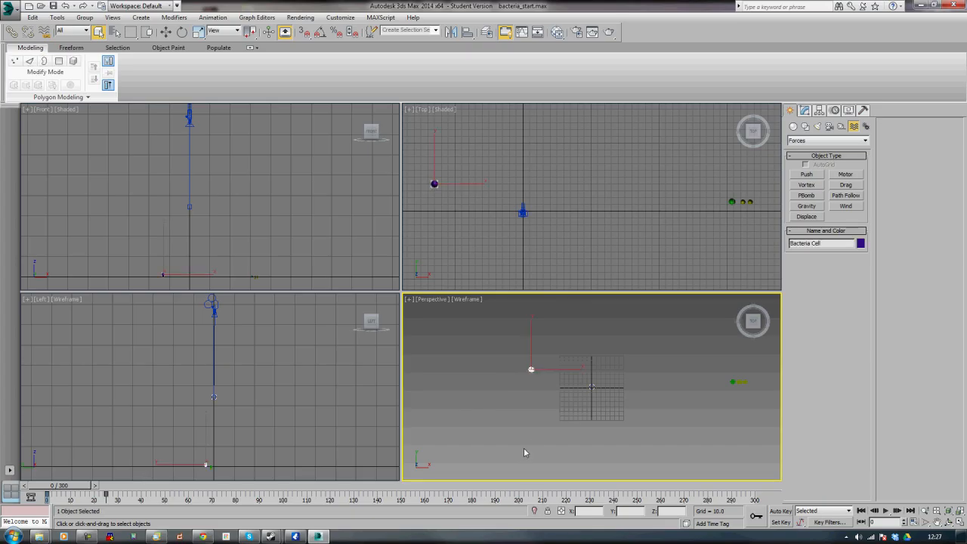
{"action": "key", "text": "z"}
{"action": "middle_click_drag", "start_coordinate": [542, 394], "coordinate": [544, 347], "text": "alt"}
{"action": "scroll", "coordinate": [545, 346], "scroll_direction": "down", "scroll_amount": 10}
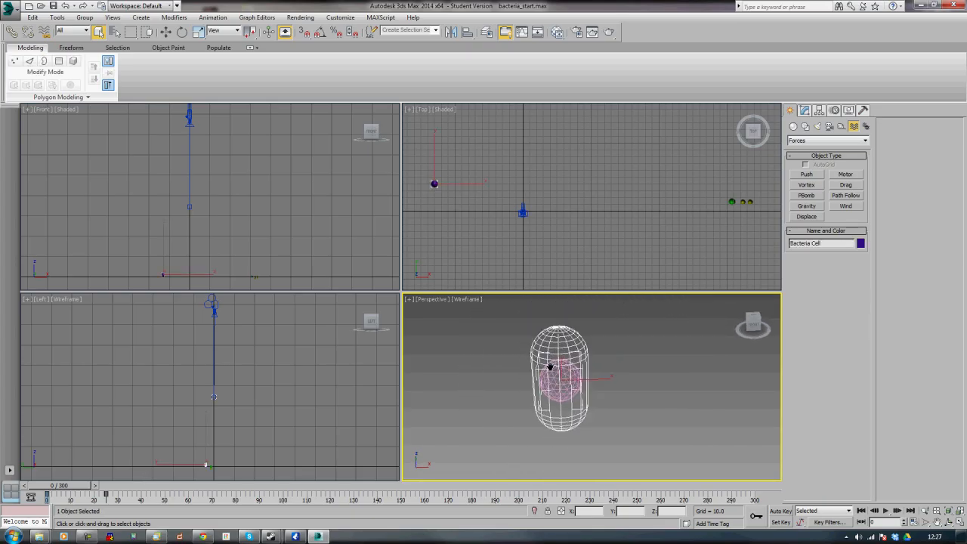
{"action": "mouse_move", "coordinate": [76, 485]}
{"action": "left_mouse_down"}
{"action": "mouse_move", "coordinate": [190, 481]}
{"action": "mouse_move", "coordinate": [62, 479]}
{"action": "left_mouse_up"}
{"action": "middle_click_drag", "start_coordinate": [570, 408], "coordinate": [579, 438]}
{"action": "left_click_drag", "start_coordinate": [62, 487], "coordinate": [117, 502]}
{"action": "key", "text": "q"}
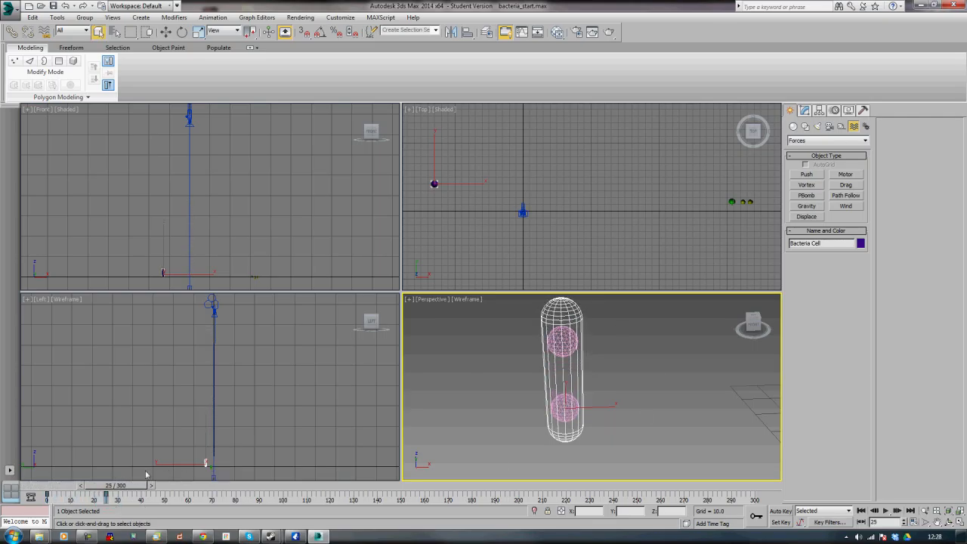
{"action": "left_click_drag", "start_coordinate": [121, 486], "coordinate": [26, 496]}
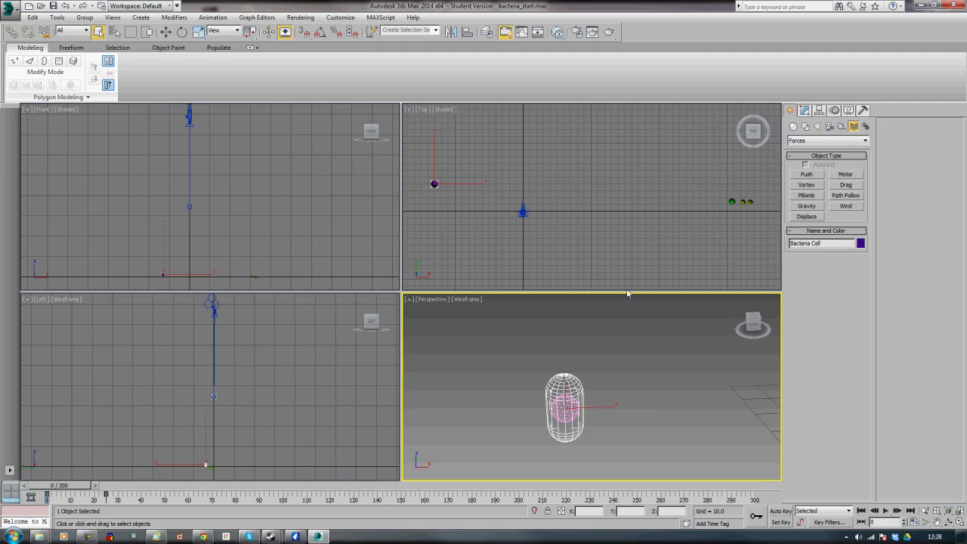
Create a PF Source particle emitter at the center of the top view
{"action": "left_click", "coordinate": [605, 197]}
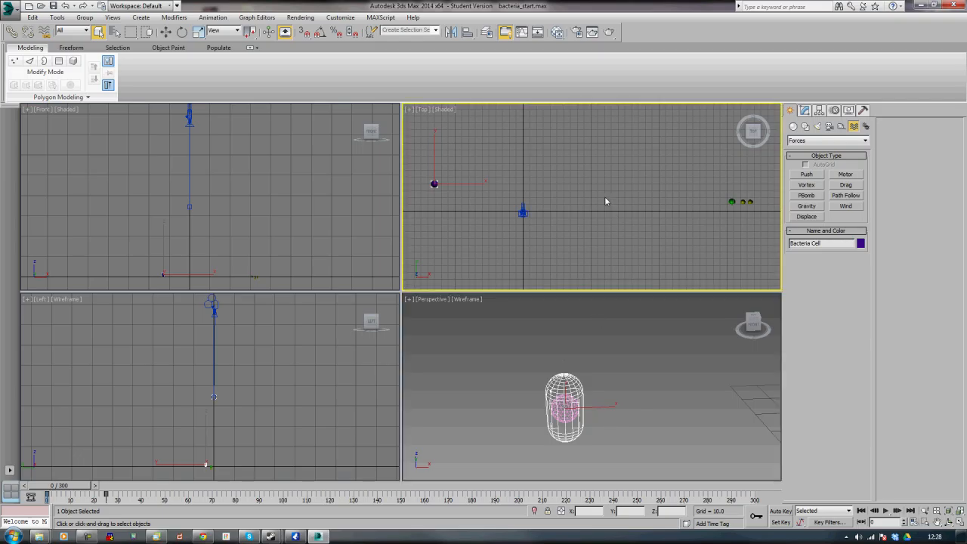
{"action": "middle_click_drag", "start_coordinate": [568, 213], "coordinate": [620, 207]}
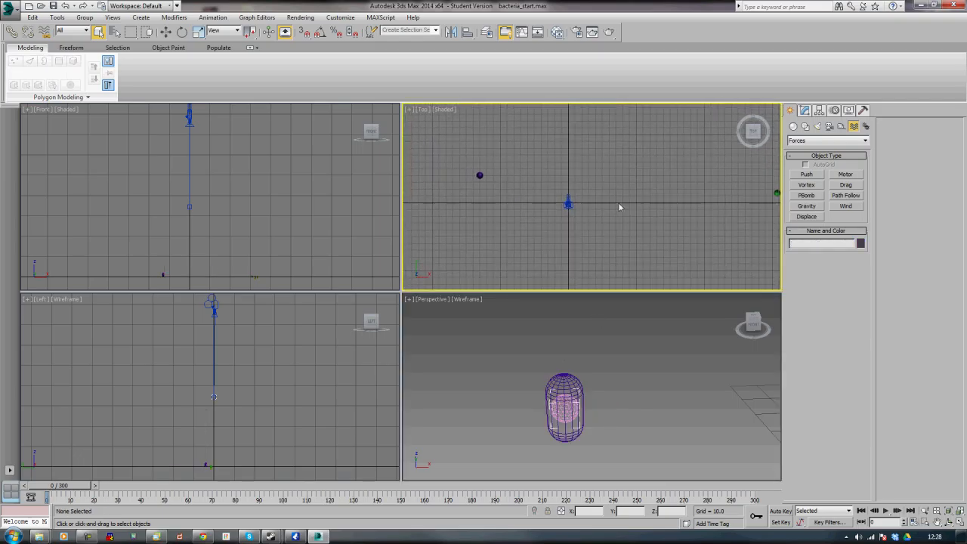
{"action": "left_click", "coordinate": [793, 127]}
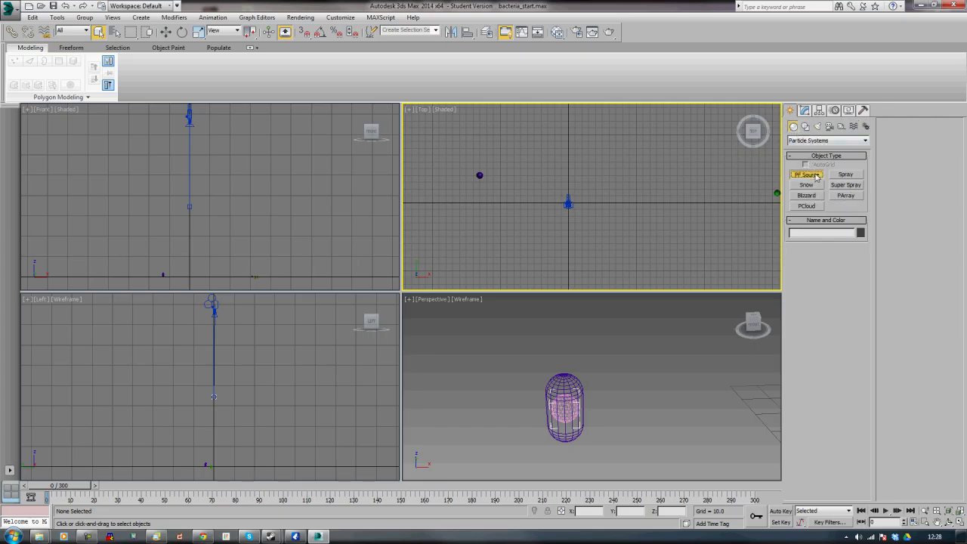
{"action": "left_click", "coordinate": [811, 176]}
{"action": "left_click_drag", "start_coordinate": [568, 204], "coordinate": [545, 222]}
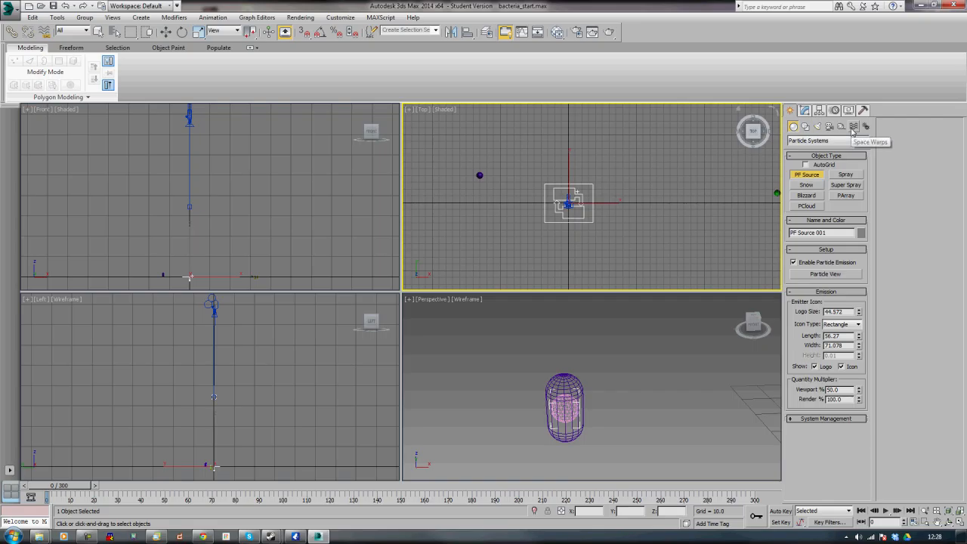
Create a Drag space warp in the top view beside the PF Source emitter
{"action": "left_click", "coordinate": [805, 110]}
{"action": "left_click_drag", "start_coordinate": [791, 459], "coordinate": [792, 345]}
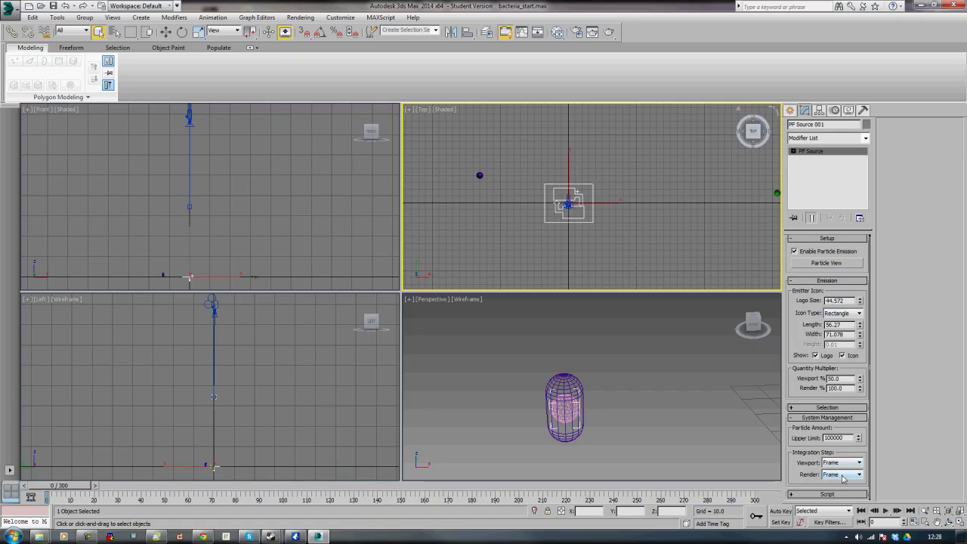
{"action": "left_click_drag", "start_coordinate": [797, 340], "coordinate": [792, 356]}
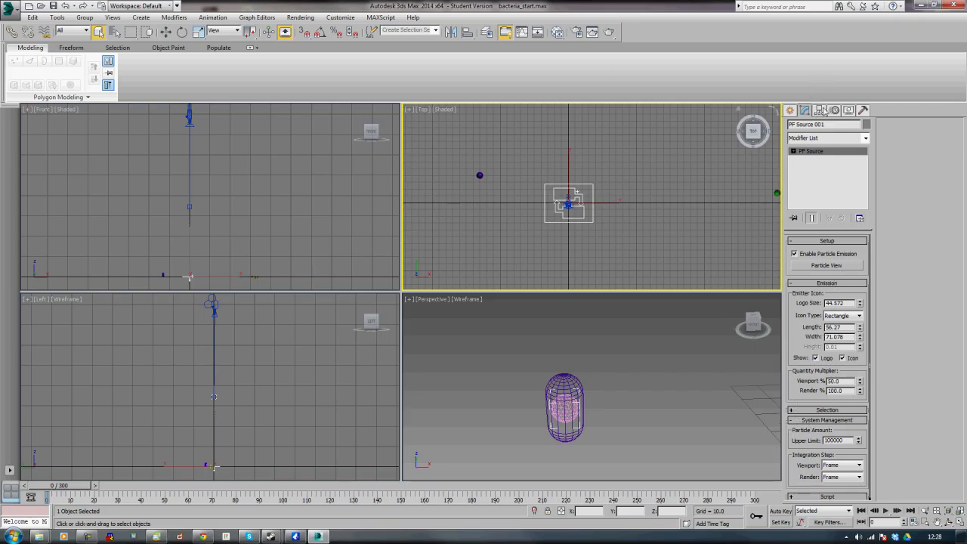
{"action": "left_click", "coordinate": [790, 110]}
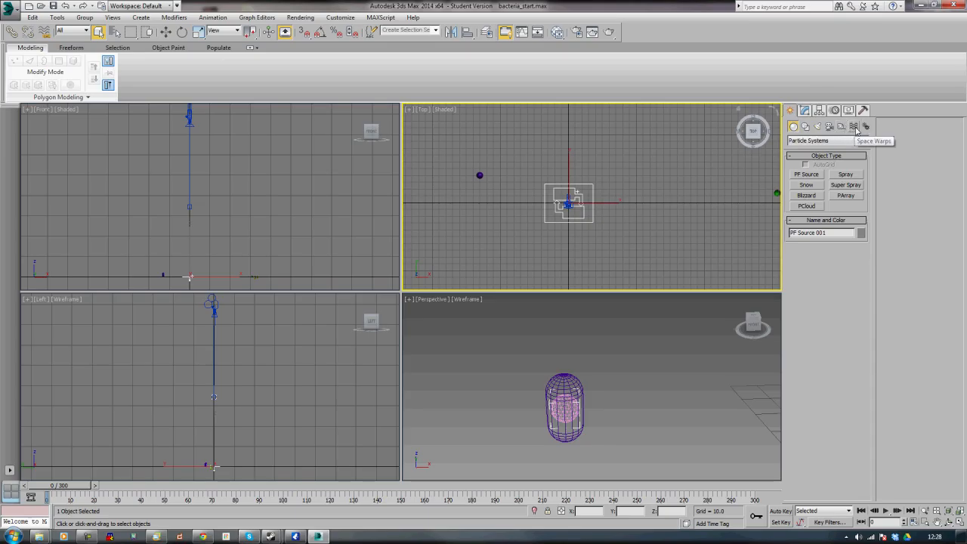
{"action": "left_click", "coordinate": [855, 127]}
{"action": "left_click", "coordinate": [846, 184]}
{"action": "left_click", "coordinate": [638, 183]}
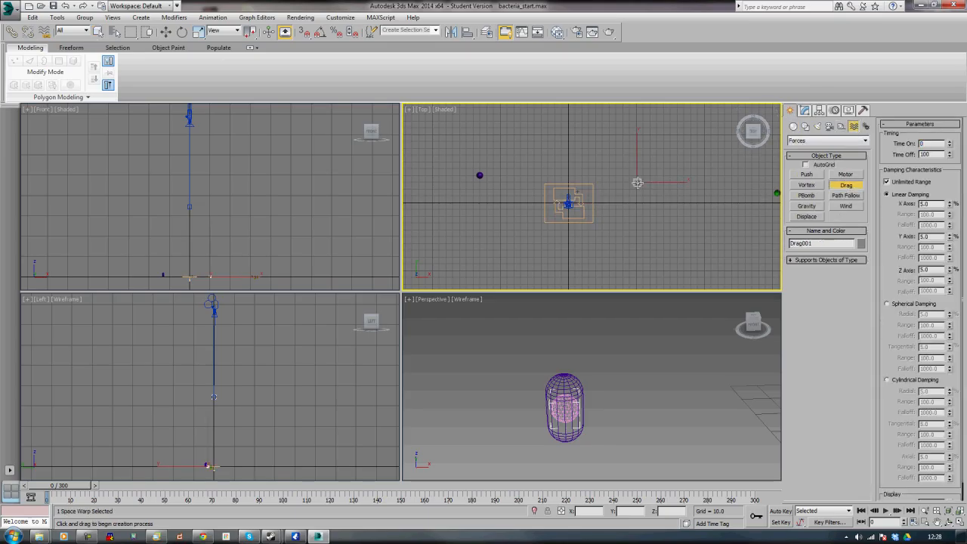
Try to set the Drag space warp's Time Off to 1000
{"action": "double_click", "coordinate": [928, 154]}
{"action": "type", "text": "1000"}
{"action": "key", "text": "Return"}
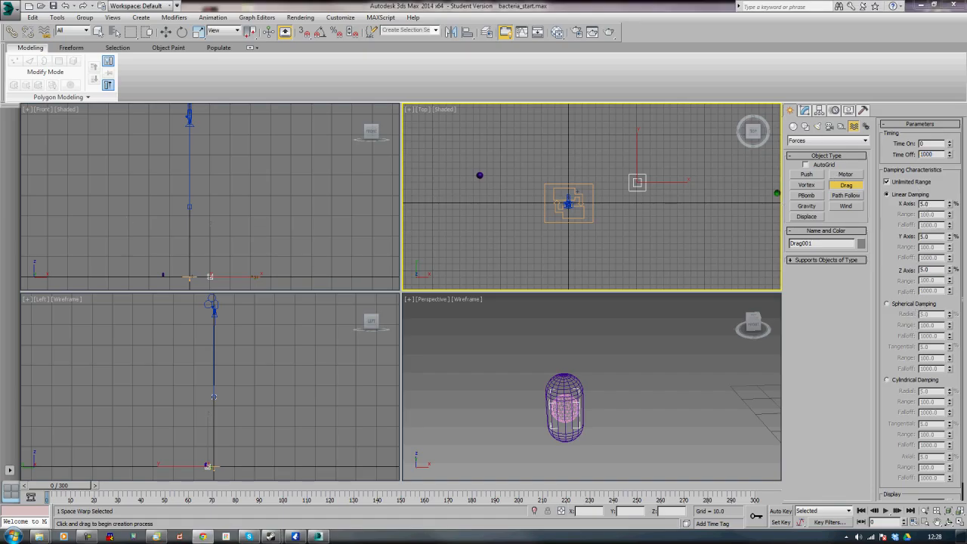
{"action": "left_click", "coordinate": [618, 256]}
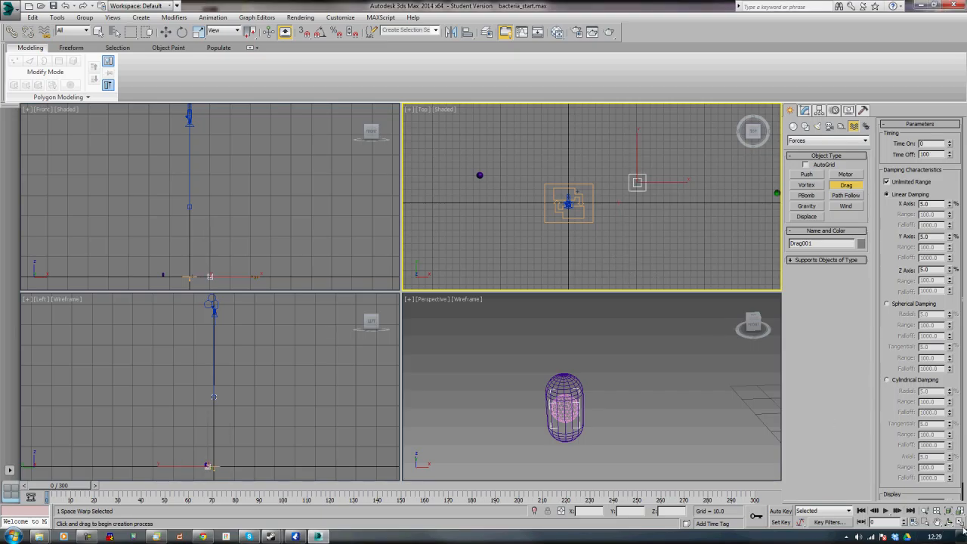
Open Particle View and delete the unused Event 002 and Event 001 graphs
{"action": "left_click", "coordinate": [958, 522]}
{"action": "key", "text": "6"}
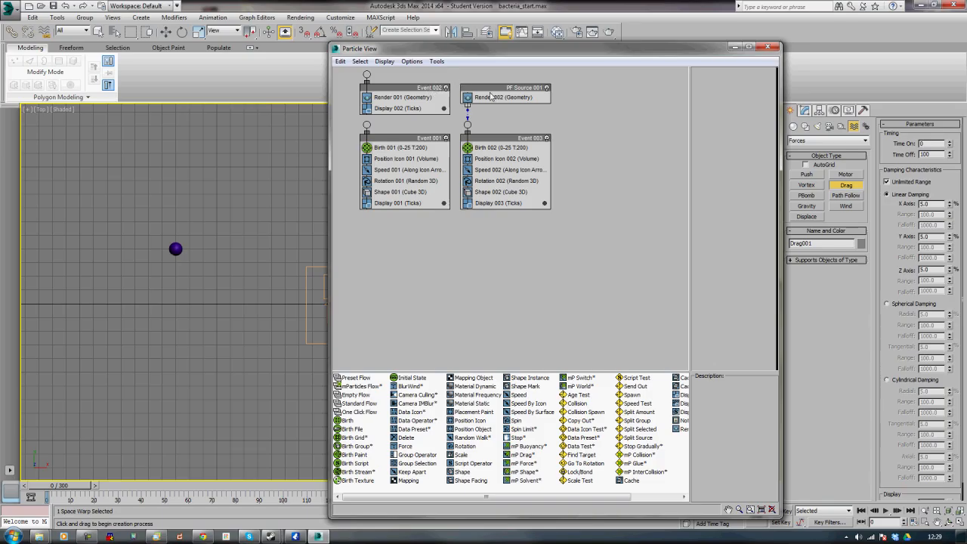
{"action": "left_click", "coordinate": [415, 94]}
{"action": "key", "text": "Delete"}
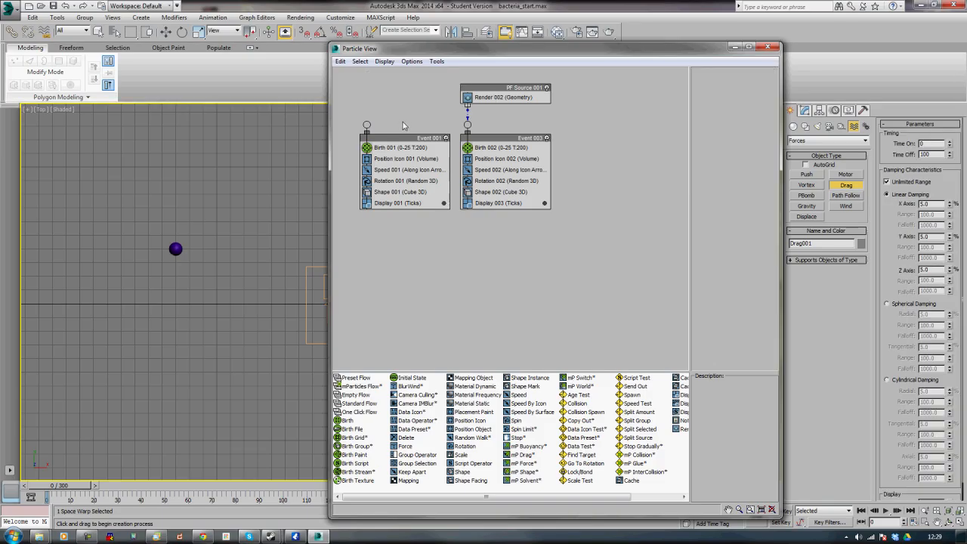
{"action": "left_click", "coordinate": [393, 139]}
{"action": "key", "text": "Delete"}
Rename the particle source to PF_Source_Bacteria_Dividing
{"action": "left_click_drag", "start_coordinate": [461, 50], "coordinate": [570, 39]}
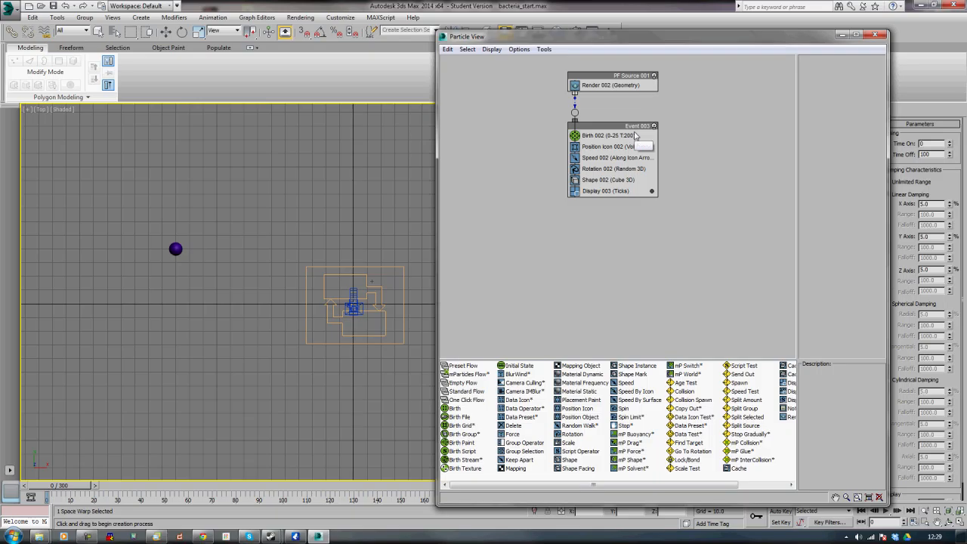
{"action": "right_click", "coordinate": [621, 78]}
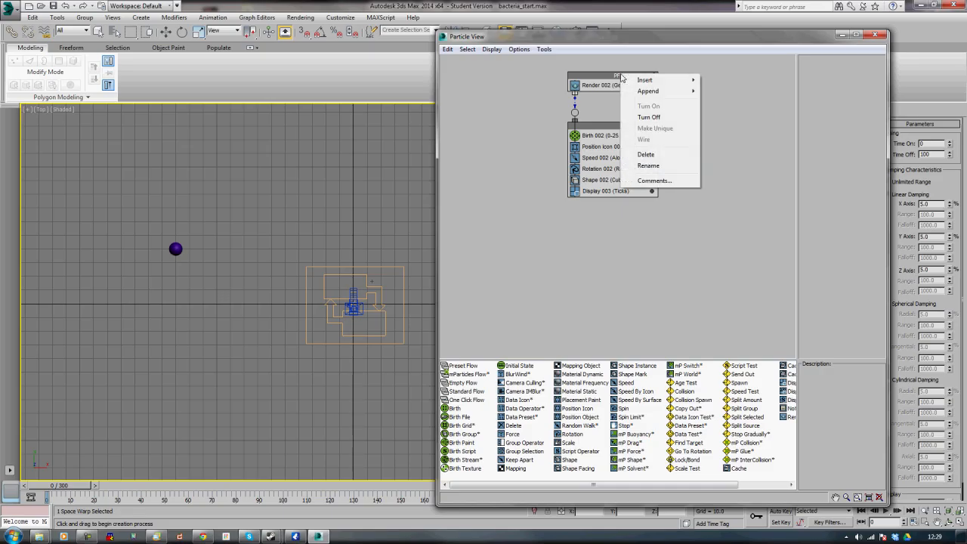
{"action": "left_click", "coordinate": [650, 166]}
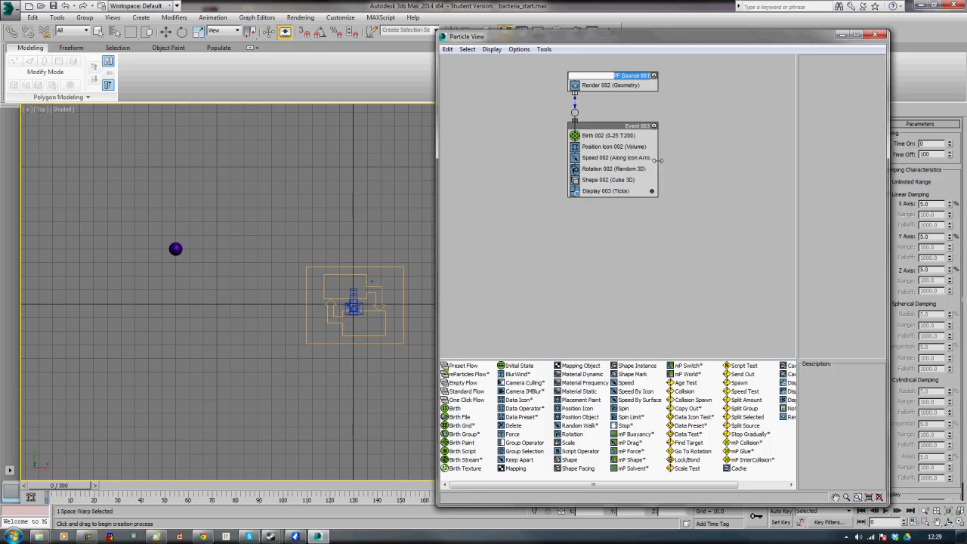
{"action": "type", "text": "PF_Source_Bacteria_Dividing"}
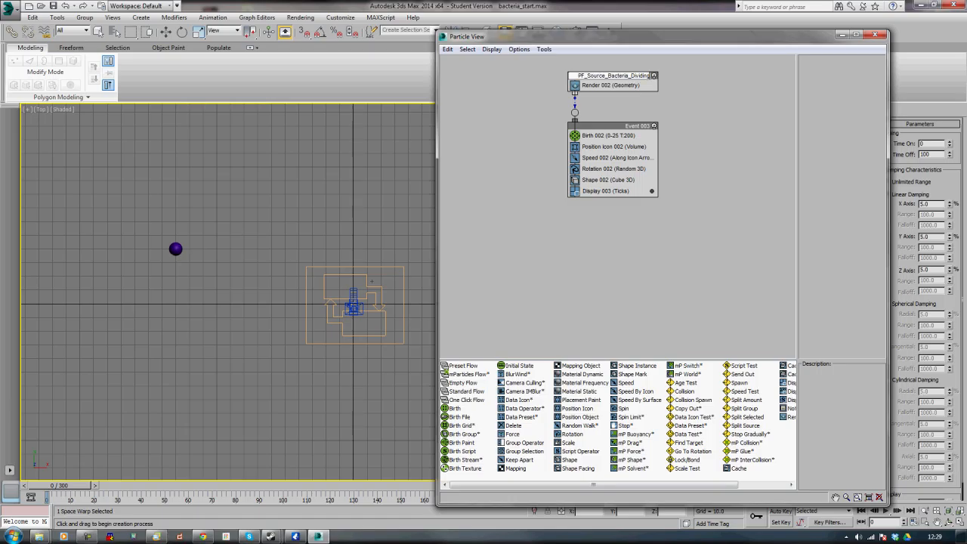
{"action": "key", "text": "Return"}
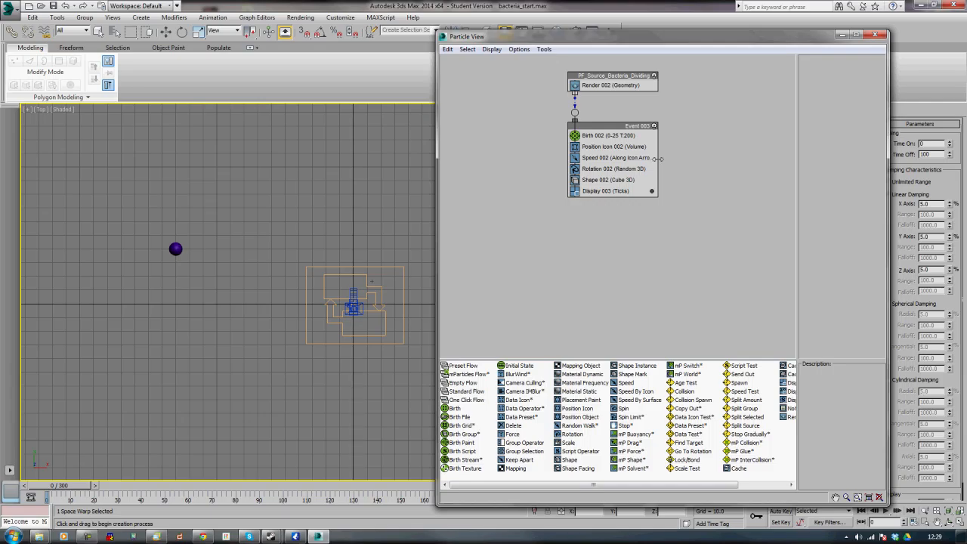
Add a Material Static operator to the PF_Source_Bacteria_Dividing global event below Render
{"action": "key", "text": "alt+Tab"}
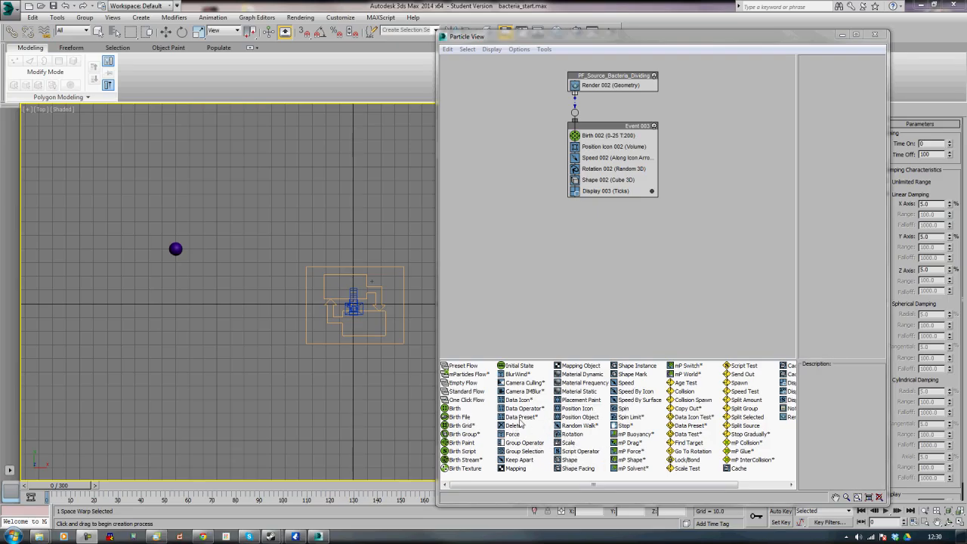
{"action": "left_click", "coordinate": [570, 393]}
{"action": "left_click_drag", "start_coordinate": [570, 394], "coordinate": [589, 92]}
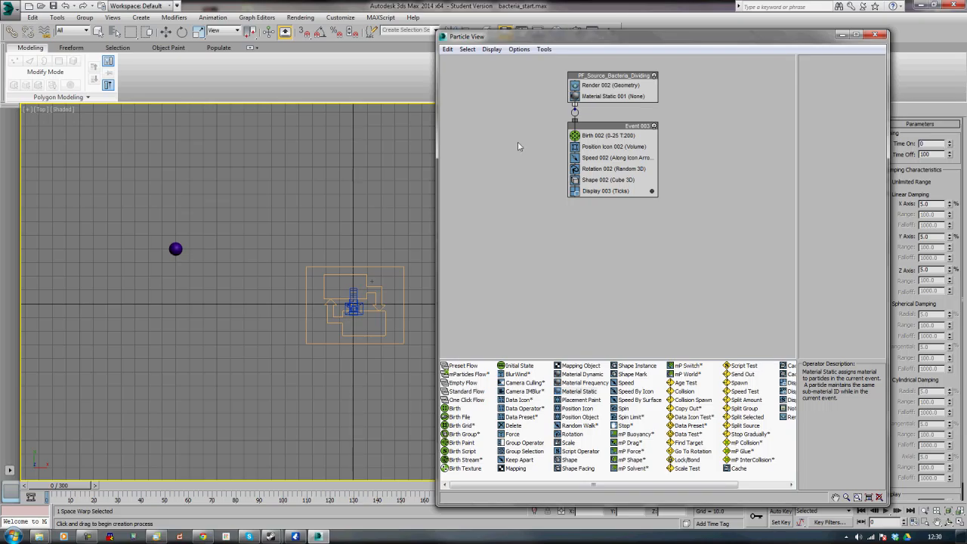
Set the Birth operator's Emit Stop to 1 and Amount to 1
{"action": "left_click", "coordinate": [595, 137]}
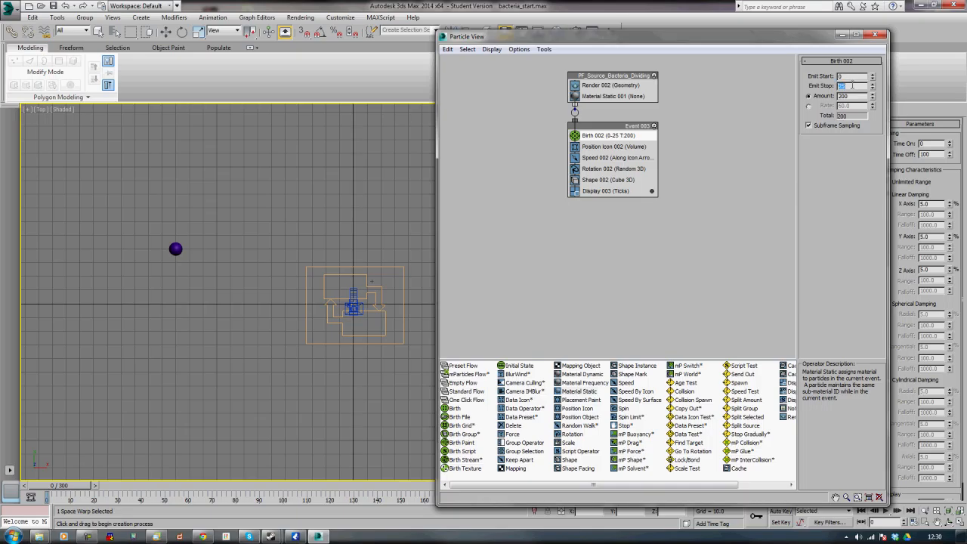
{"action": "type", "text": "1"}
{"action": "type", "text": "1"}
Set the Position Icon operator's location to Pivot
{"action": "left_click", "coordinate": [609, 148]}
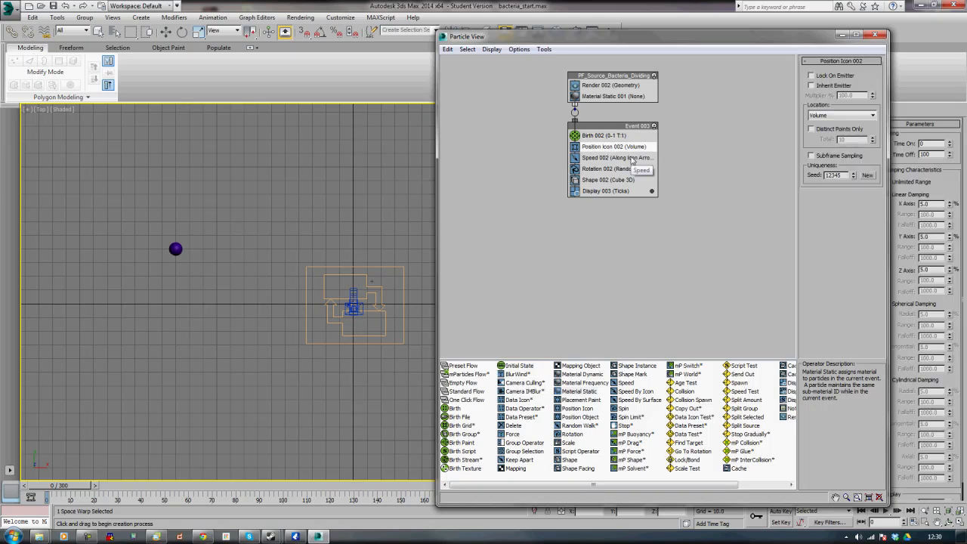
{"action": "left_click", "coordinate": [844, 117]}
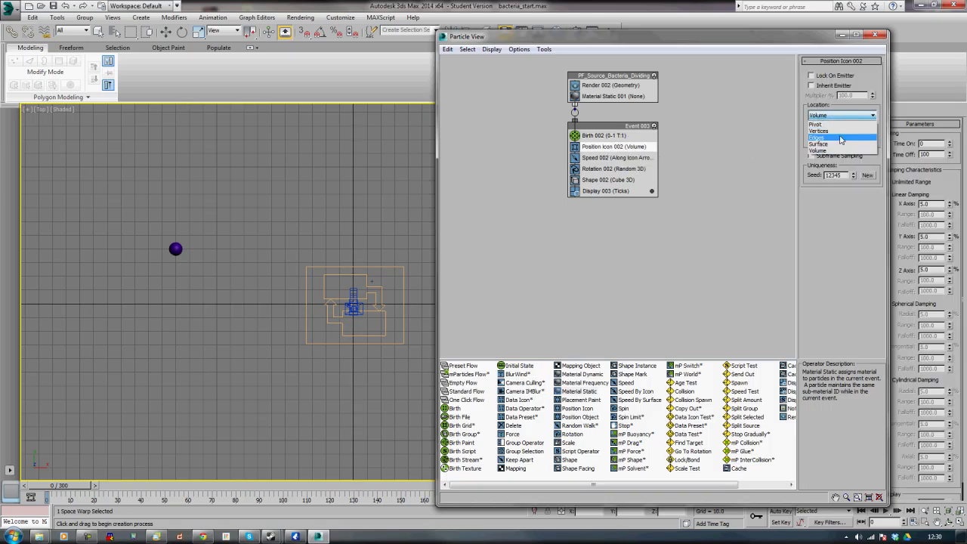
{"action": "left_click", "coordinate": [822, 124]}
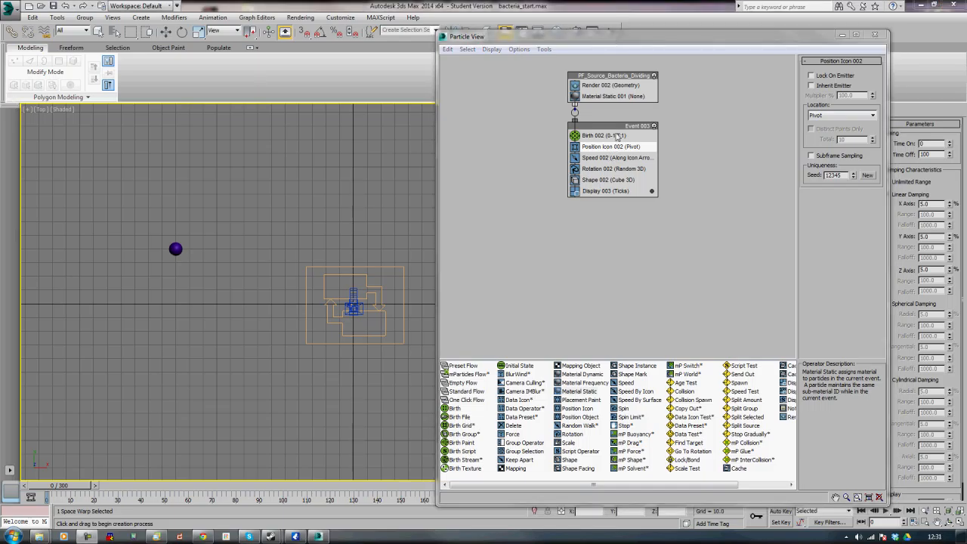
Rename the particle event to initial_direction
{"action": "right_click", "coordinate": [617, 127]}
{"action": "left_click", "coordinate": [648, 227]}
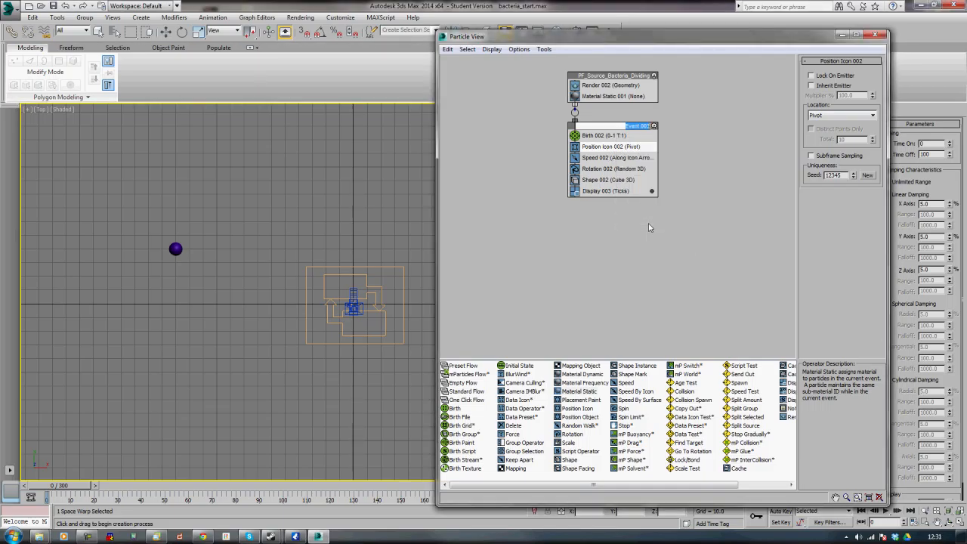
{"action": "type", "text": "initial direction"}
{"action": "key", "text": "BackSpace"}
{"action": "type", "text": "_"}
{"action": "key", "text": "Return"}
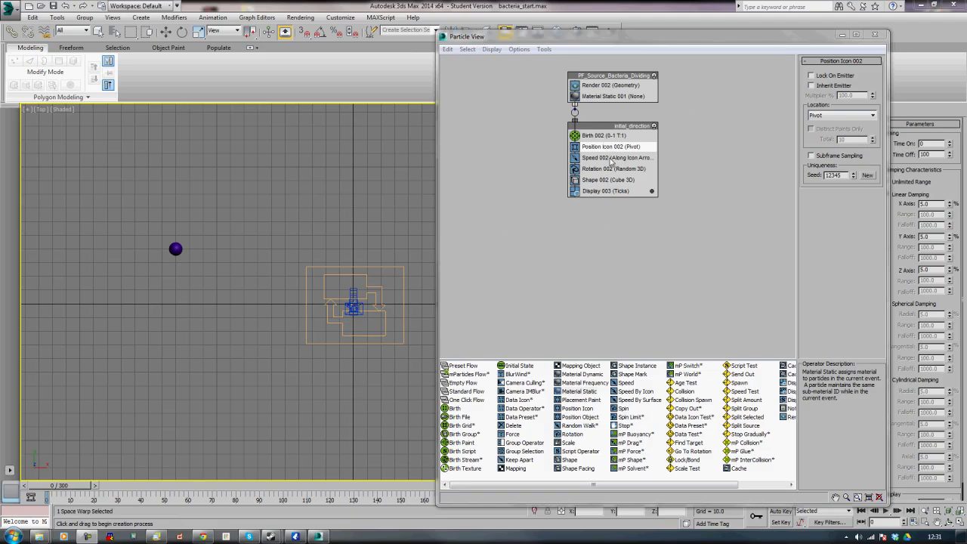
Delete the Shape operator from the initial_direction event
{"action": "left_click", "coordinate": [609, 182]}
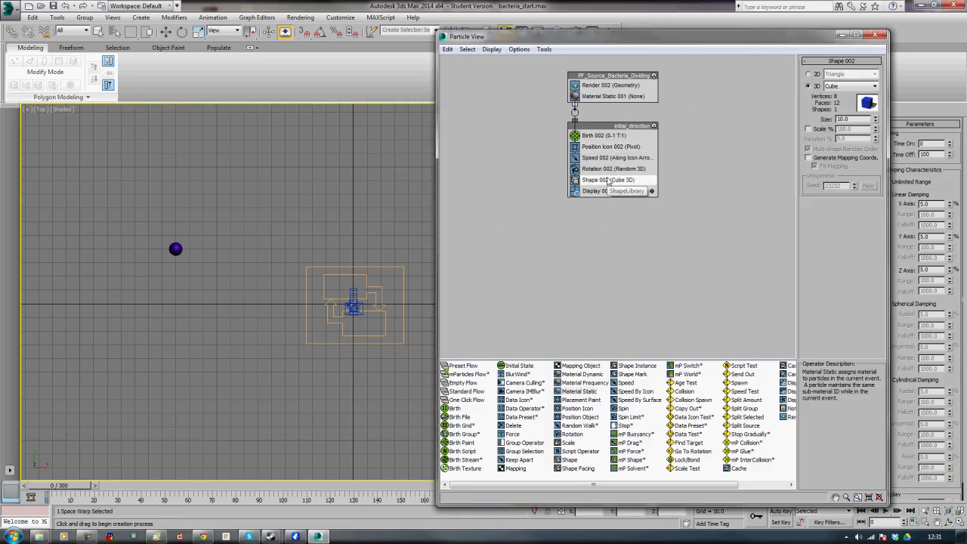
{"action": "key", "text": "Delete"}
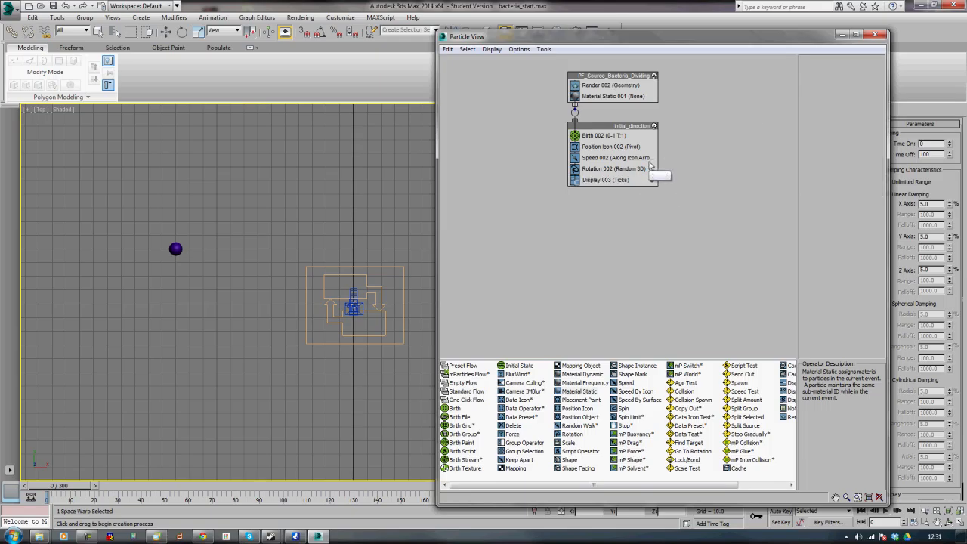
Set the Speed operator's speed to 1 and its direction to Random Horizontal
{"action": "left_click", "coordinate": [608, 158]}
{"action": "double_click", "coordinate": [848, 74]}
{"action": "type", "text": "1"}
{"action": "key", "text": "Return"}
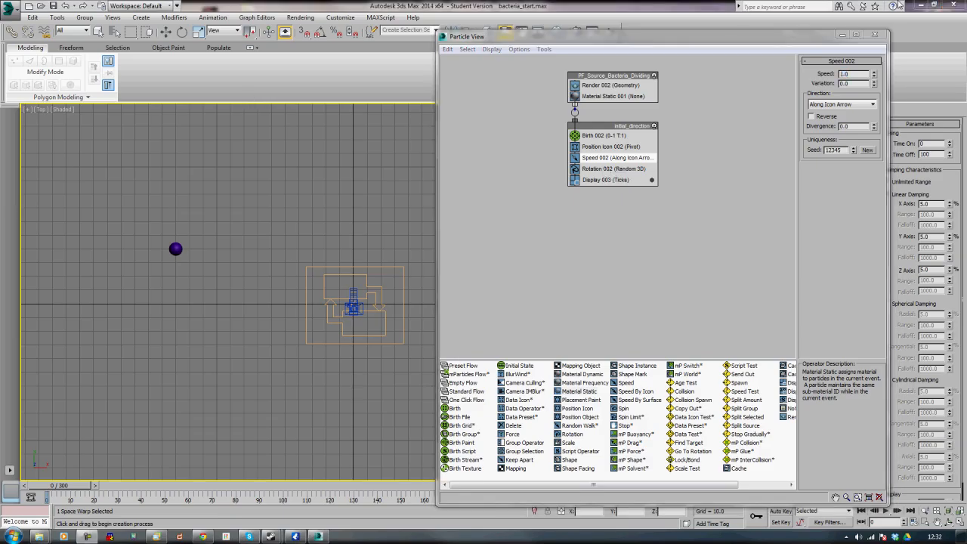
{"action": "left_click", "coordinate": [873, 105]}
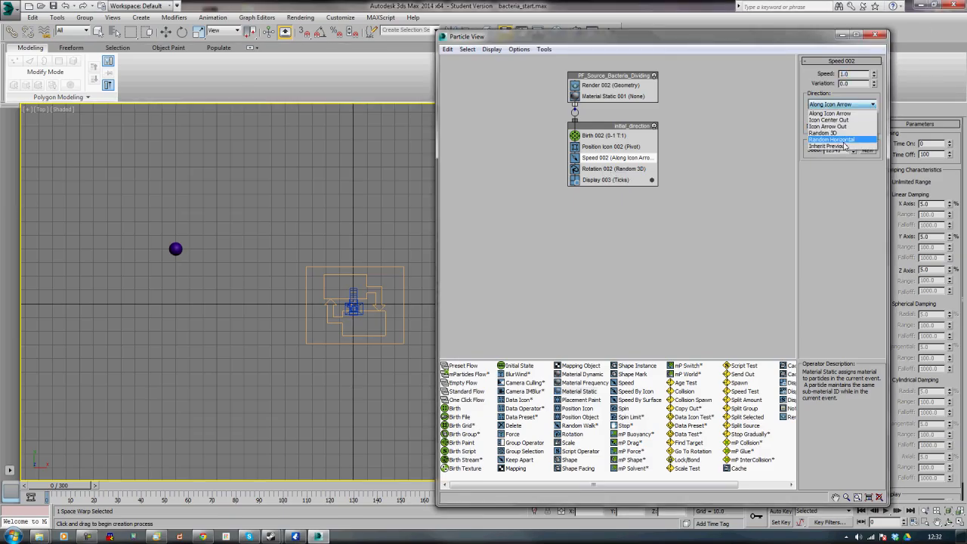
{"action": "left_click", "coordinate": [844, 140]}
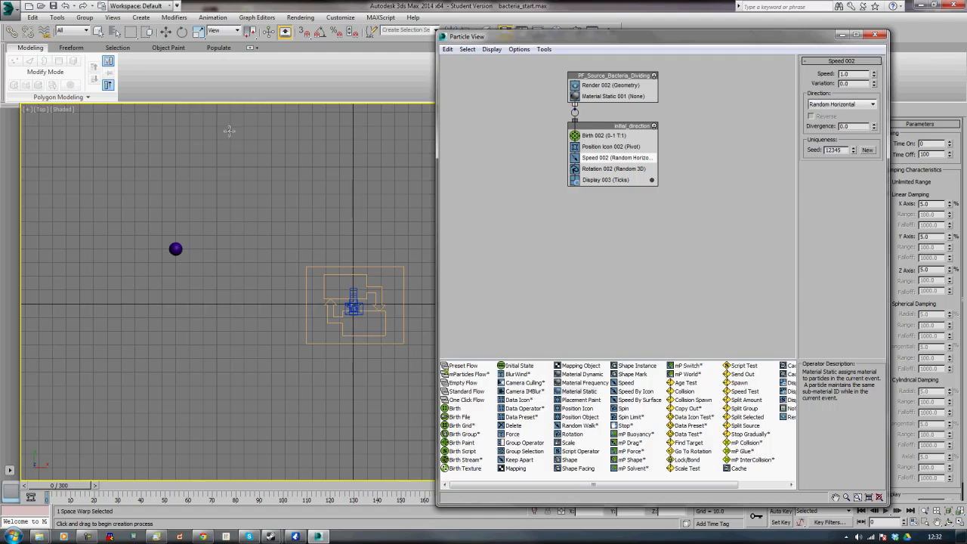
Set the Rotation operator's orientation matrix to Speed Space Follow with Y at 90
{"action": "left_click", "coordinate": [613, 169]}
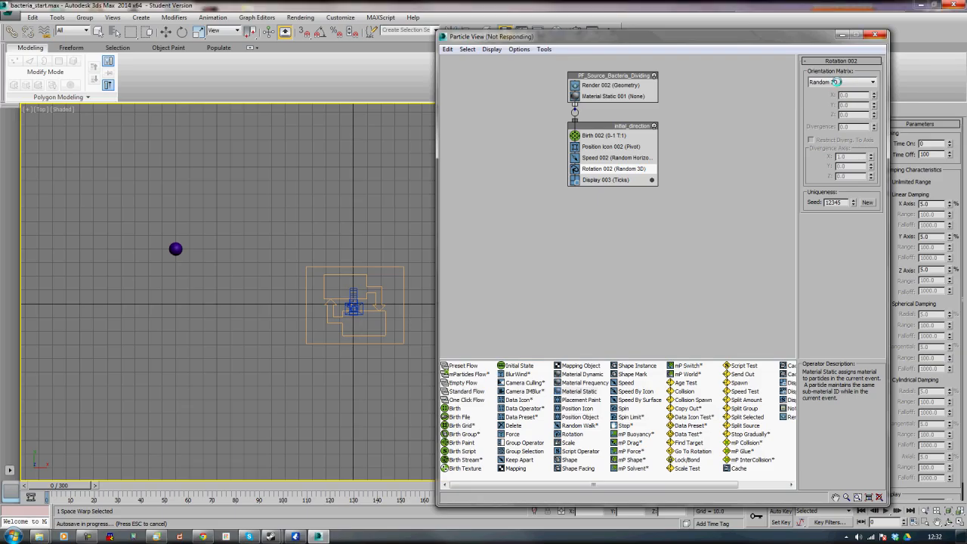
{"action": "left_click", "coordinate": [838, 83]}
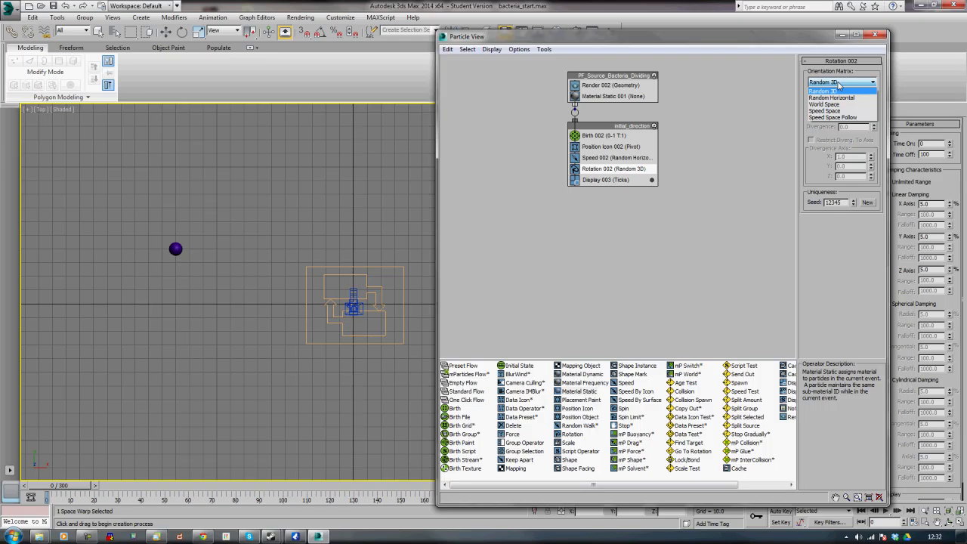
{"action": "left_click", "coordinate": [831, 118]}
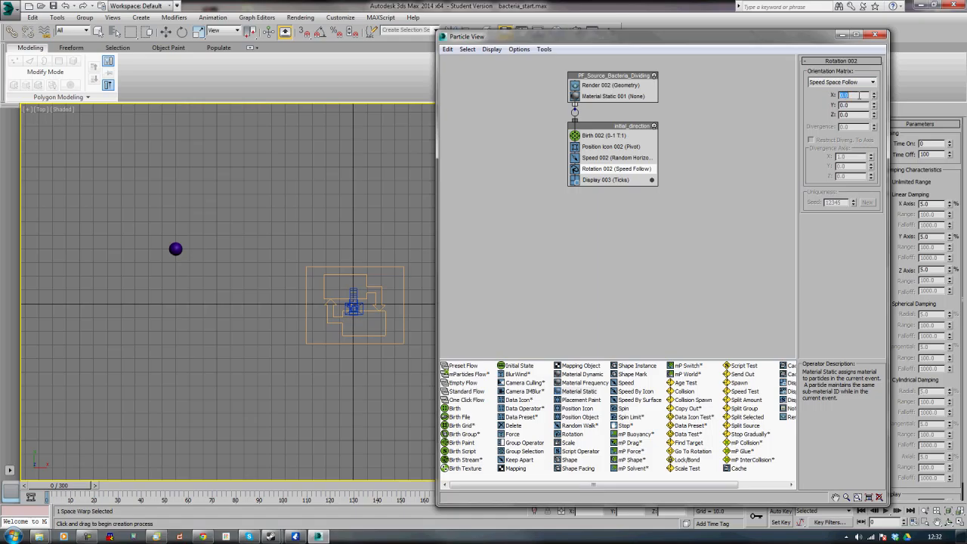
{"action": "double_click", "coordinate": [859, 105]}
{"action": "type", "text": "90"}
{"action": "key", "text": "Return"}
{"action": "left_click", "coordinate": [132, 160]}
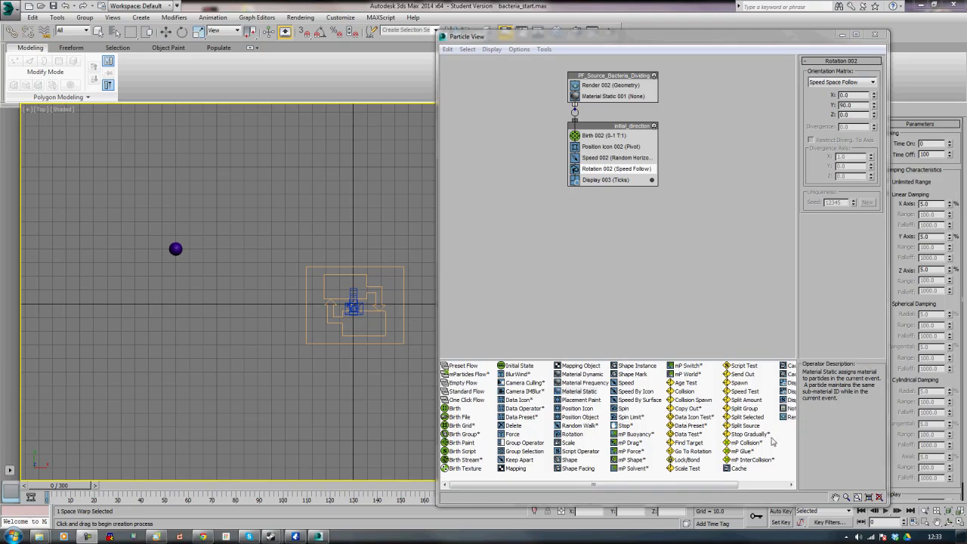
Add a Send Out test to the initial_direction event
{"action": "left_click", "coordinate": [742, 374]}
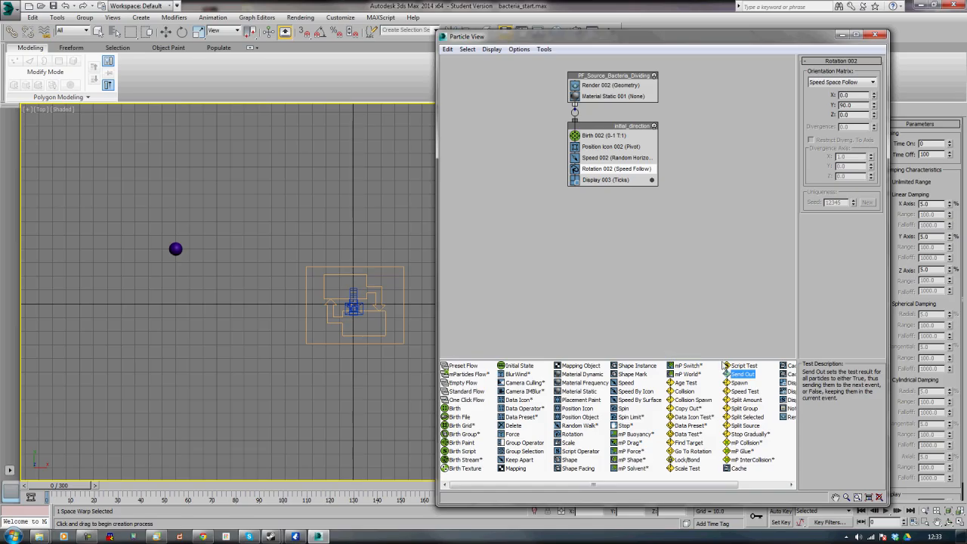
{"action": "left_click_drag", "start_coordinate": [735, 375], "coordinate": [604, 177]}
{"action": "middle_click_drag", "start_coordinate": [734, 206], "coordinate": [693, 197]}
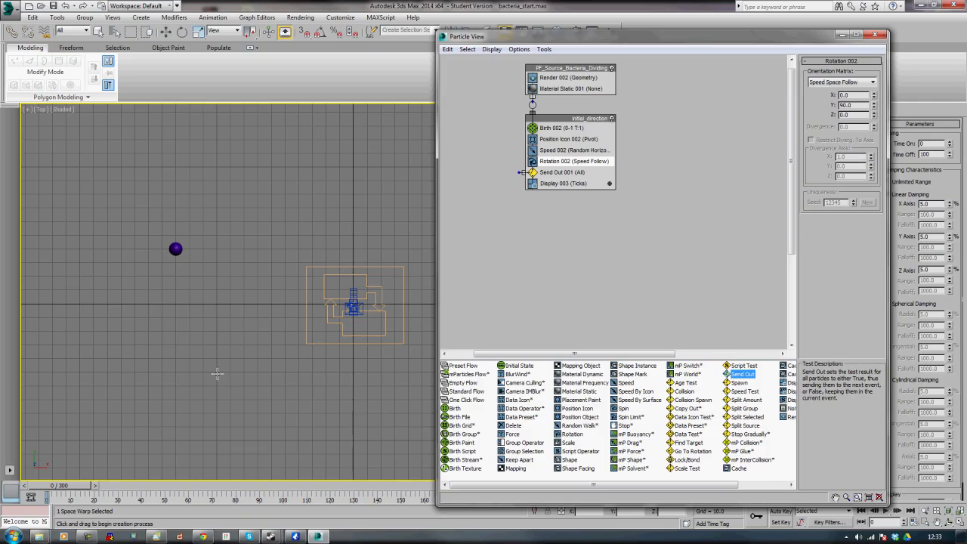
Create a new event with a Shape Instance operator and pick the bacteria cell as its particle geometry object
{"action": "left_click_drag", "start_coordinate": [636, 366], "coordinate": [527, 231]}
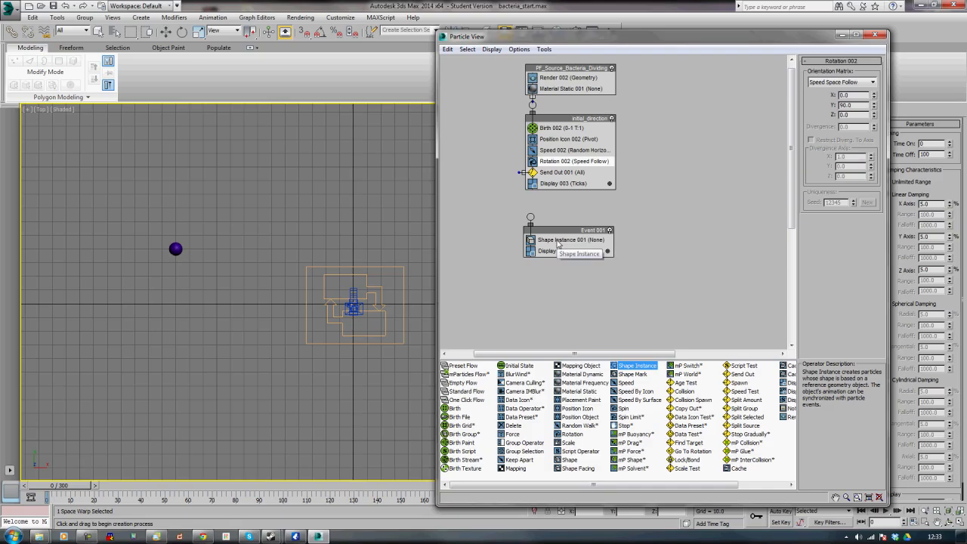
{"action": "left_click", "coordinate": [559, 240]}
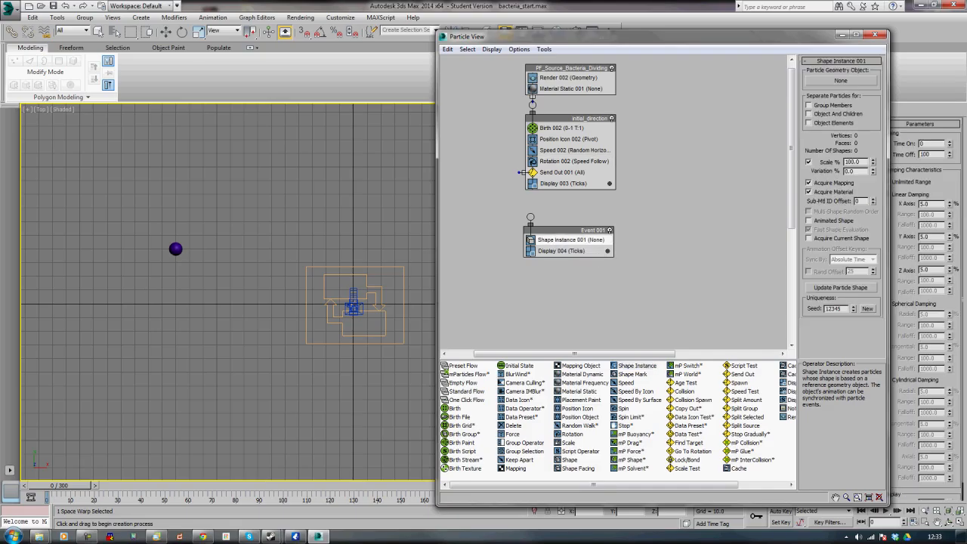
{"action": "left_click", "coordinate": [840, 81]}
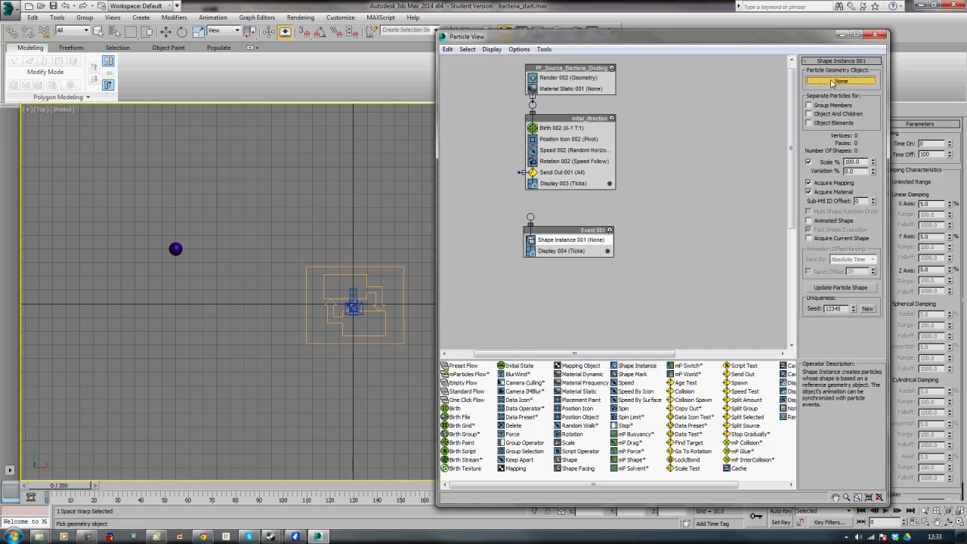
{"action": "left_click", "coordinate": [176, 250]}
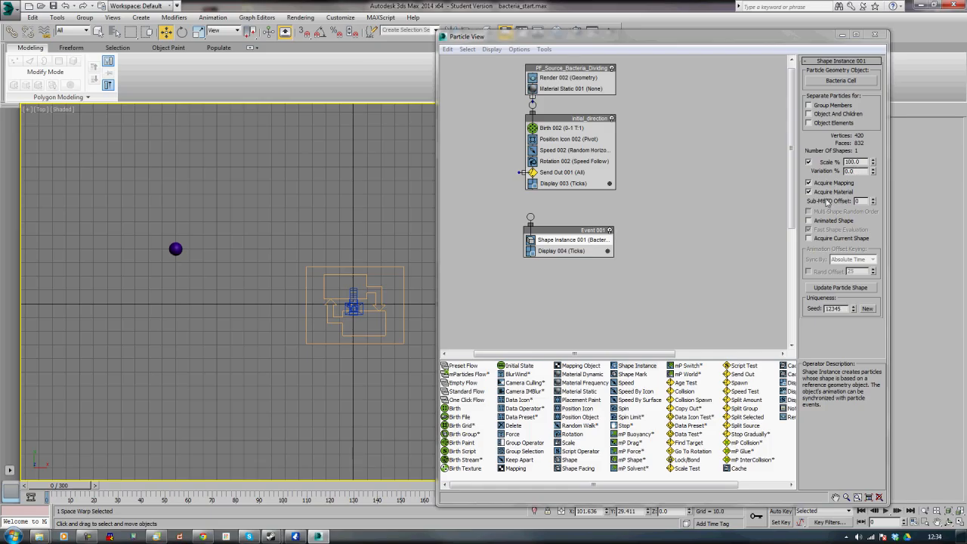
Enable Animated Shape on the Shape Instance operator and set Sync By to Particle Age
{"action": "left_click", "coordinate": [810, 221]}
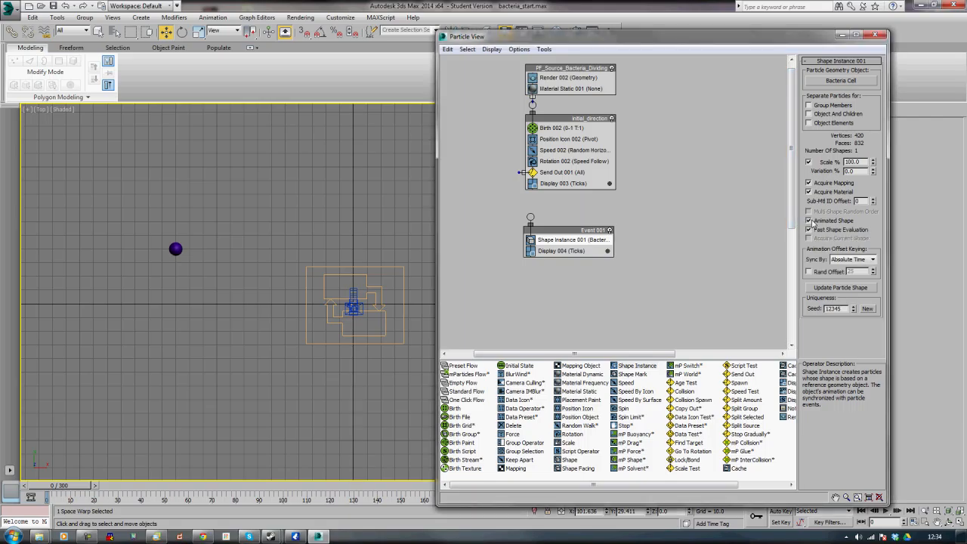
{"action": "left_click", "coordinate": [858, 259]}
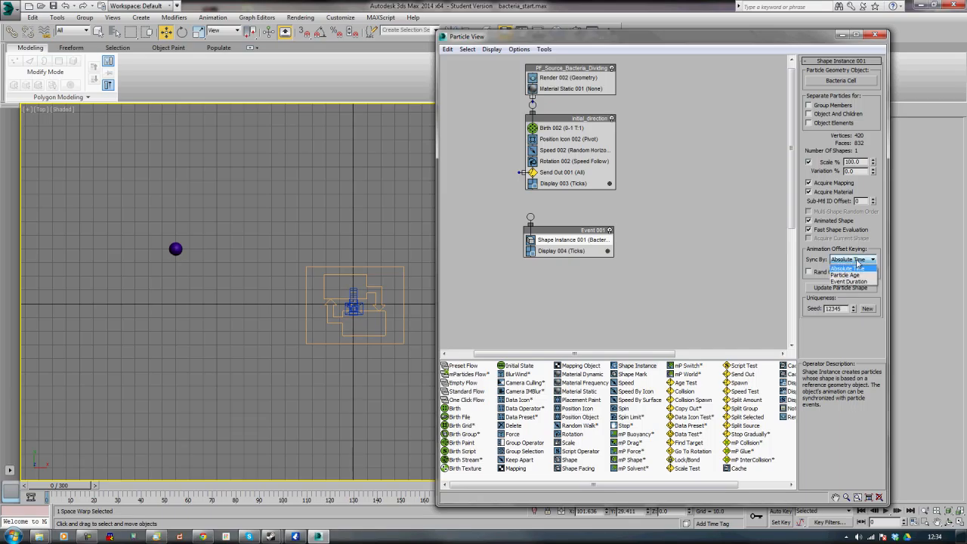
{"action": "left_click", "coordinate": [856, 275]}
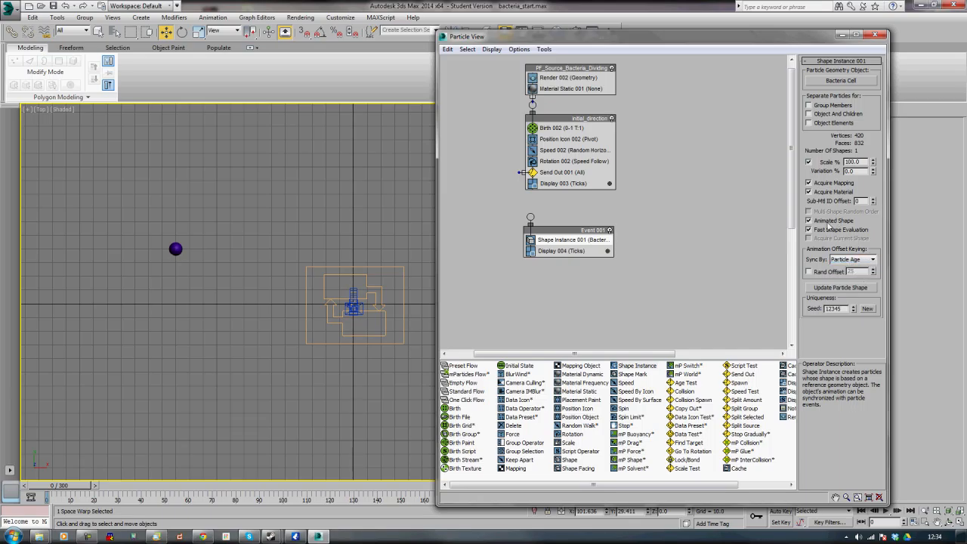
Set the new event's Display operator type to Geometry
{"action": "left_click", "coordinate": [577, 254]}
{"action": "right_click", "coordinate": [581, 254]}
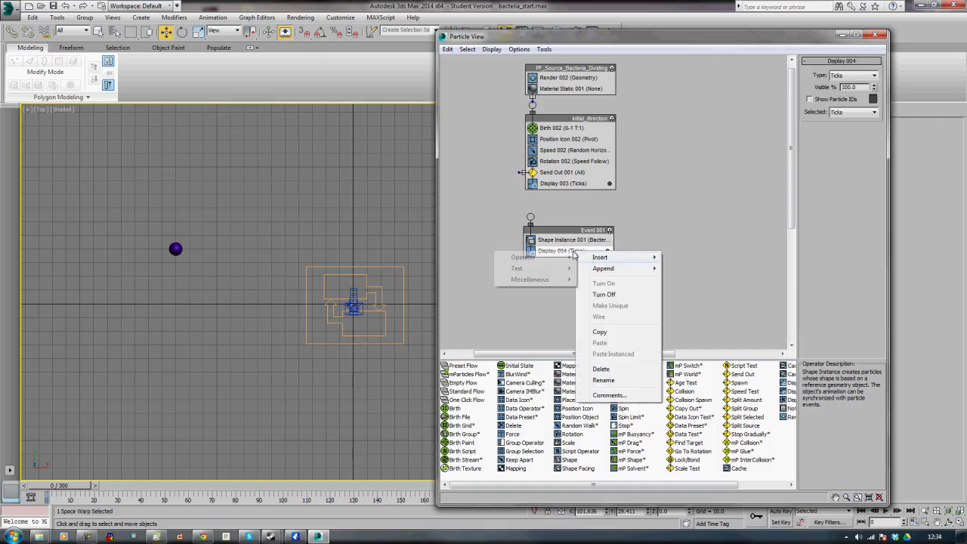
{"action": "key", "text": "Escape"}
{"action": "key", "text": "Escape"}
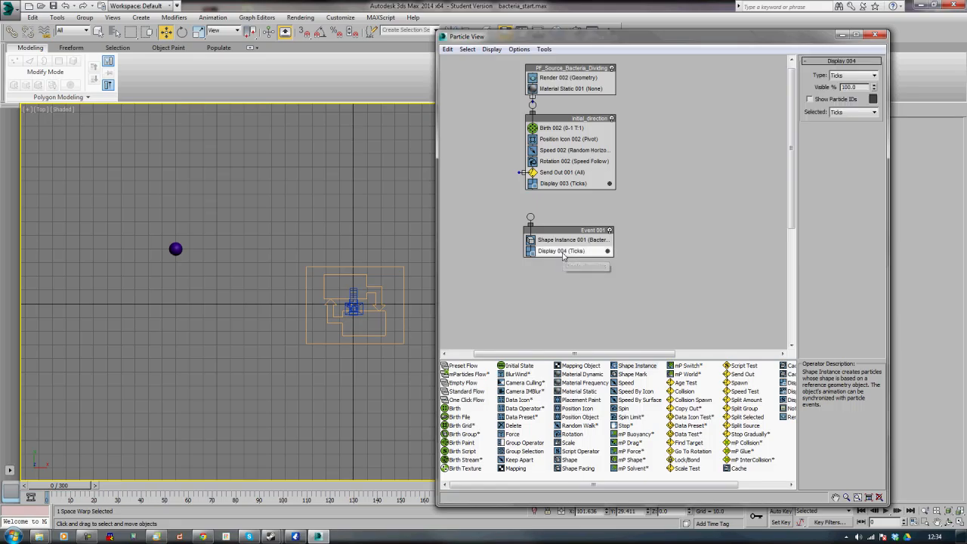
{"action": "left_click", "coordinate": [852, 75]}
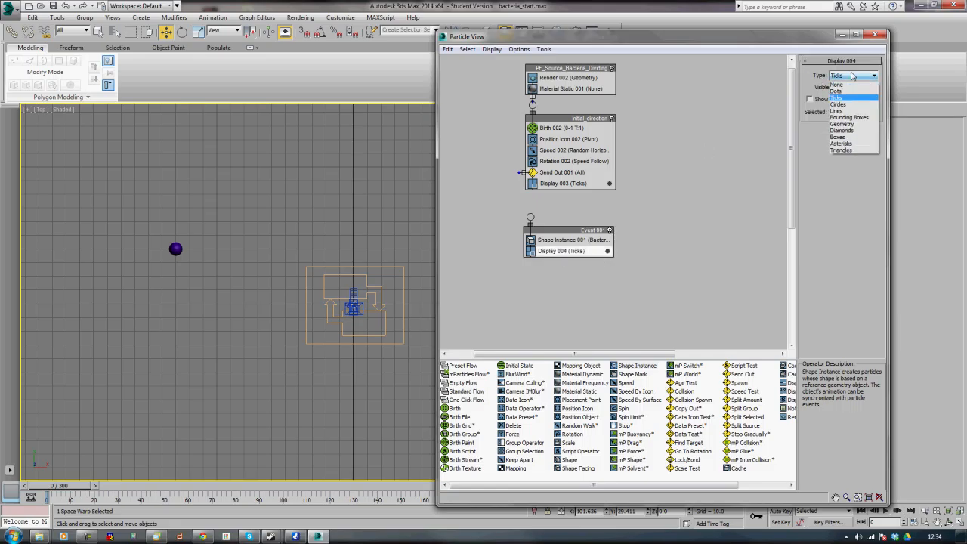
{"action": "left_click", "coordinate": [852, 124]}
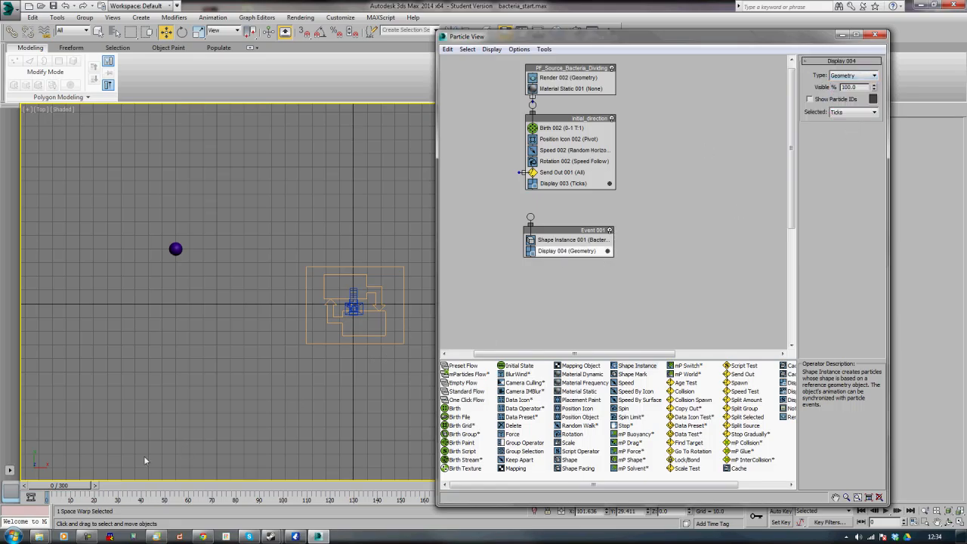
Scrub the timeline and view the scene through the perspective and camera viewports
{"action": "mouse_move", "coordinate": [61, 486]}
{"action": "left_mouse_down"}
{"action": "mouse_move", "coordinate": [345, 461]}
{"action": "mouse_move", "coordinate": [9, 469]}
{"action": "mouse_move", "coordinate": [57, 483]}
{"action": "left_mouse_up"}
{"action": "key", "text": "w"}
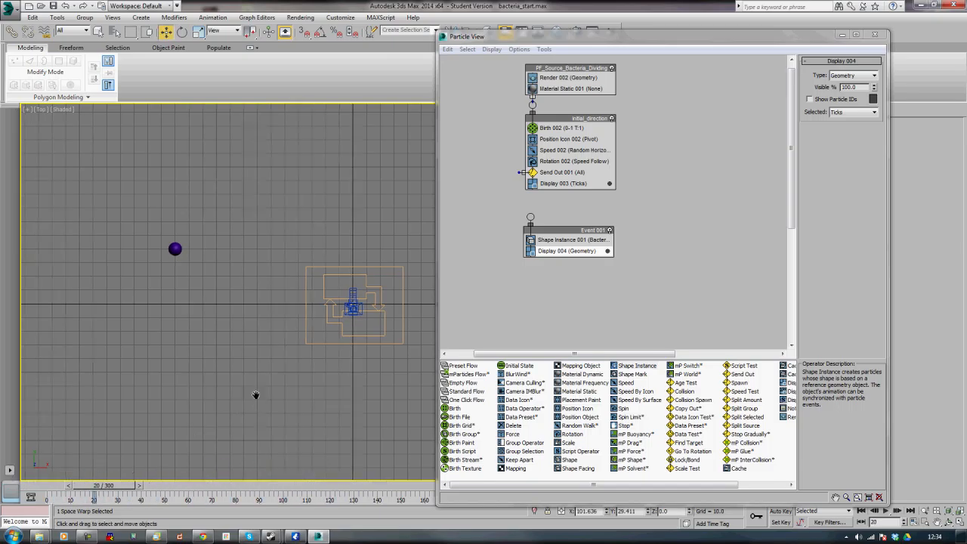
{"action": "key", "text": "p"}
{"action": "middle_click_drag", "start_coordinate": [227, 411], "coordinate": [238, 342], "text": "alt"}
{"action": "left_click_drag", "start_coordinate": [107, 487], "coordinate": [72, 484]}
{"action": "key", "text": "w"}
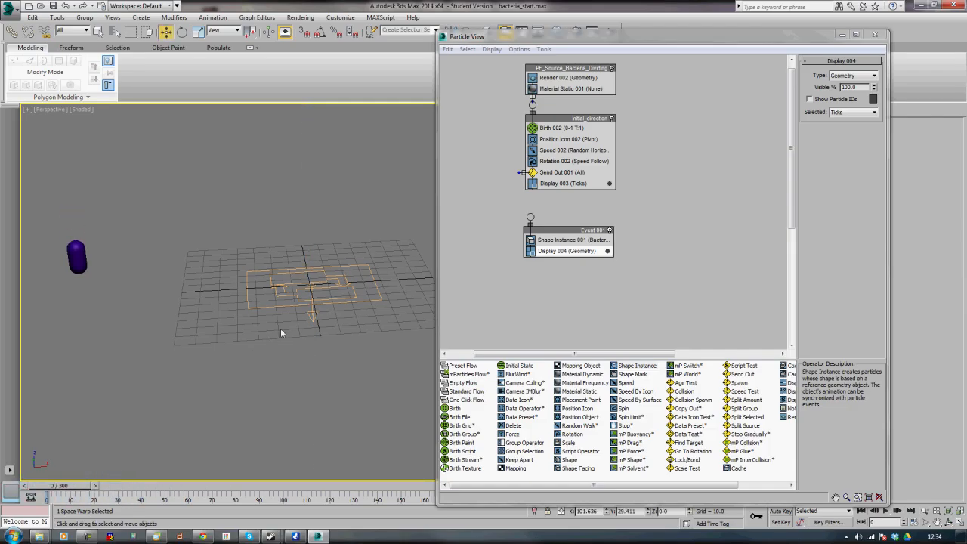
{"action": "key", "text": "c"}
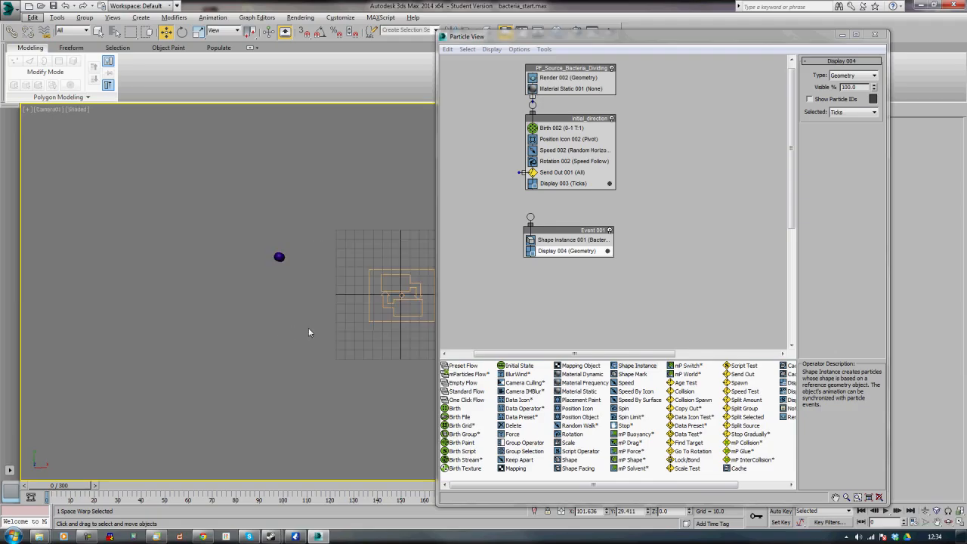
{"action": "middle_click_drag", "start_coordinate": [291, 325], "coordinate": [190, 335]}
{"action": "middle_click_drag", "start_coordinate": [293, 334], "coordinate": [242, 335]}
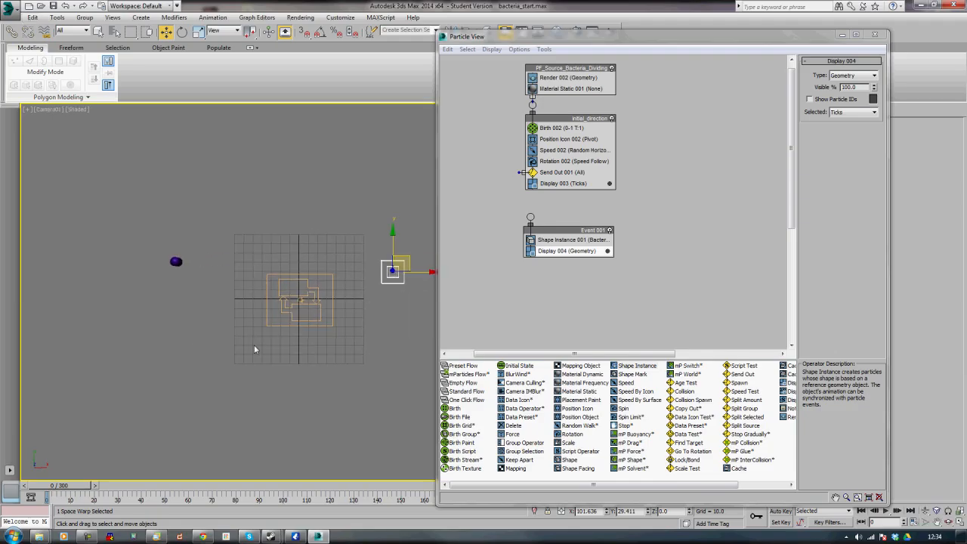
Wire the Send Out test's output to the input of Event 001
{"action": "left_click_drag", "start_coordinate": [519, 172], "coordinate": [530, 218]}
{"action": "mouse_move", "coordinate": [73, 486]}
{"action": "left_mouse_down"}
{"action": "mouse_move", "coordinate": [215, 487]}
{"action": "mouse_move", "coordinate": [60, 485]}
{"action": "left_mouse_up"}
{"action": "left_click_drag", "start_coordinate": [159, 474], "coordinate": [45, 486]}
{"action": "key", "text": "w"}
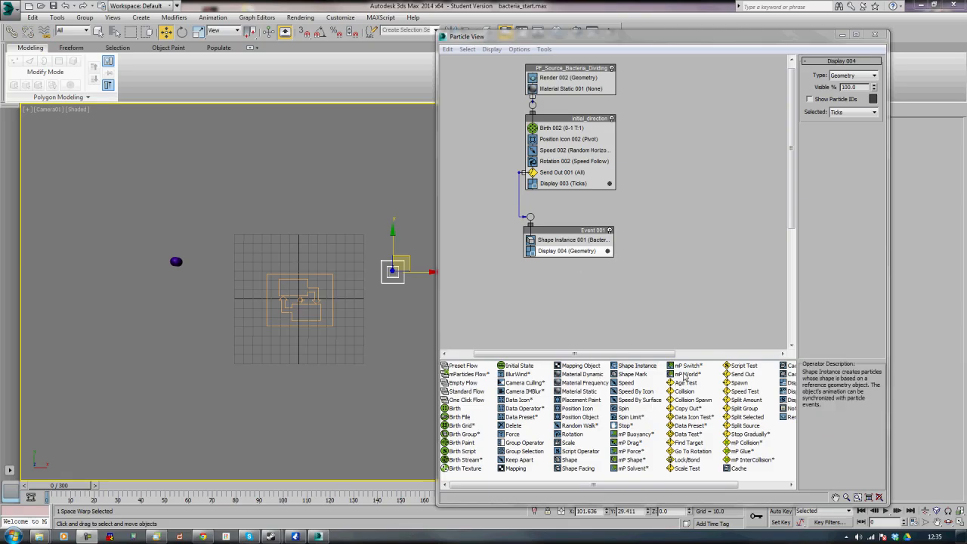
Add a Keep Apart operator to Event 001 with core radius 50, falloff 50, and scope Current Particle System
{"action": "left_click_drag", "start_coordinate": [519, 461], "coordinate": [579, 250]}
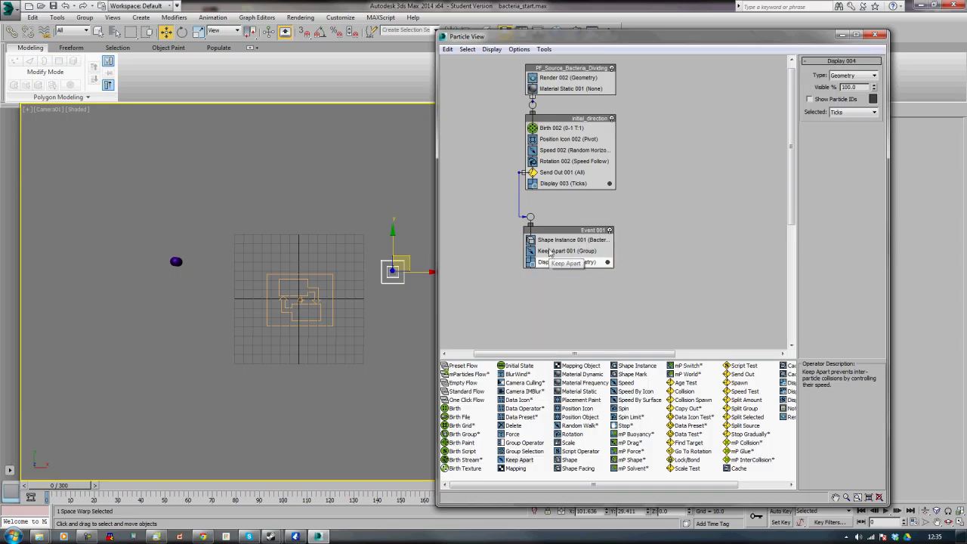
{"action": "left_click", "coordinate": [550, 250]}
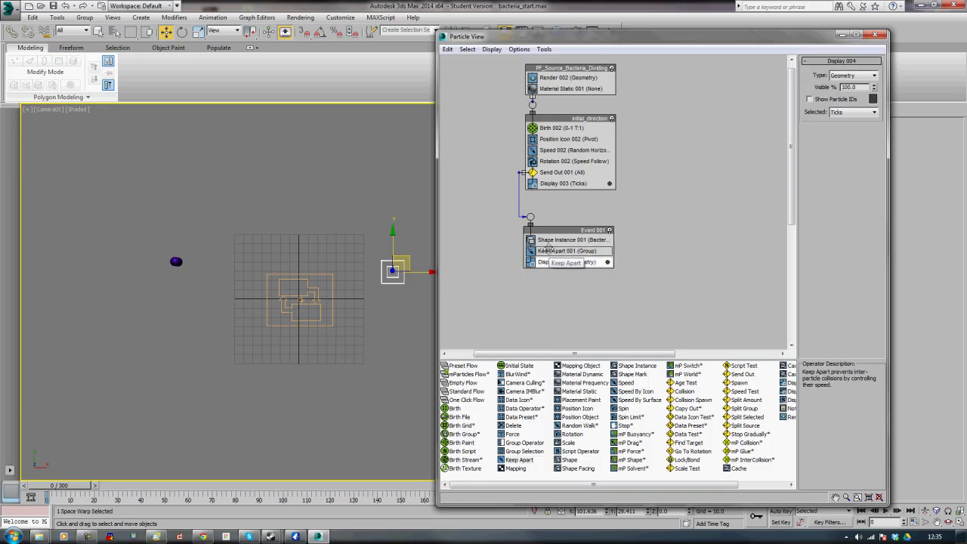
{"action": "double_click", "coordinate": [858, 84]}
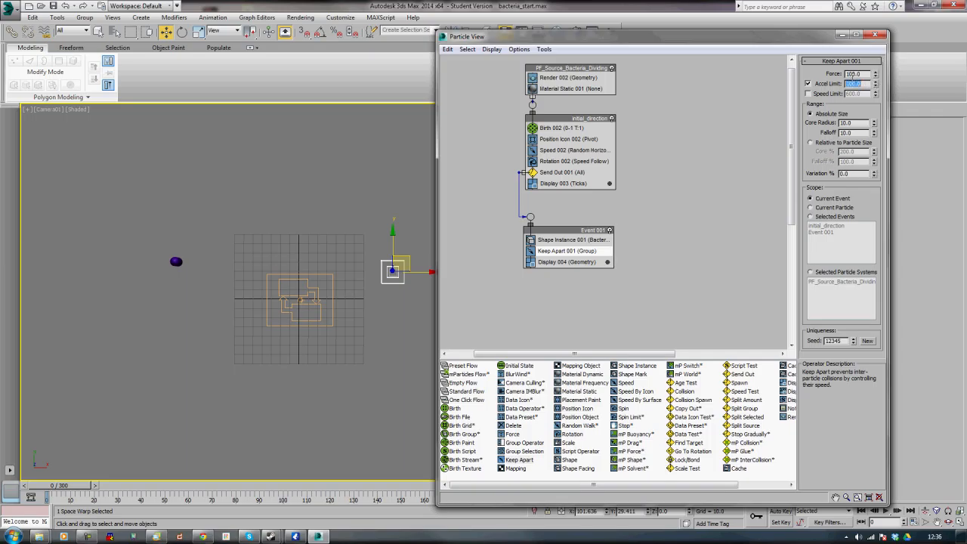
{"action": "double_click", "coordinate": [855, 122]}
{"action": "type", "text": "50"}
{"action": "left_click", "coordinate": [859, 133]}
{"action": "double_click", "coordinate": [858, 134]}
{"action": "type", "text": "50"}
{"action": "key", "text": "Return"}
{"action": "left_click", "coordinate": [831, 209]}
{"action": "left_click", "coordinate": [573, 327]}
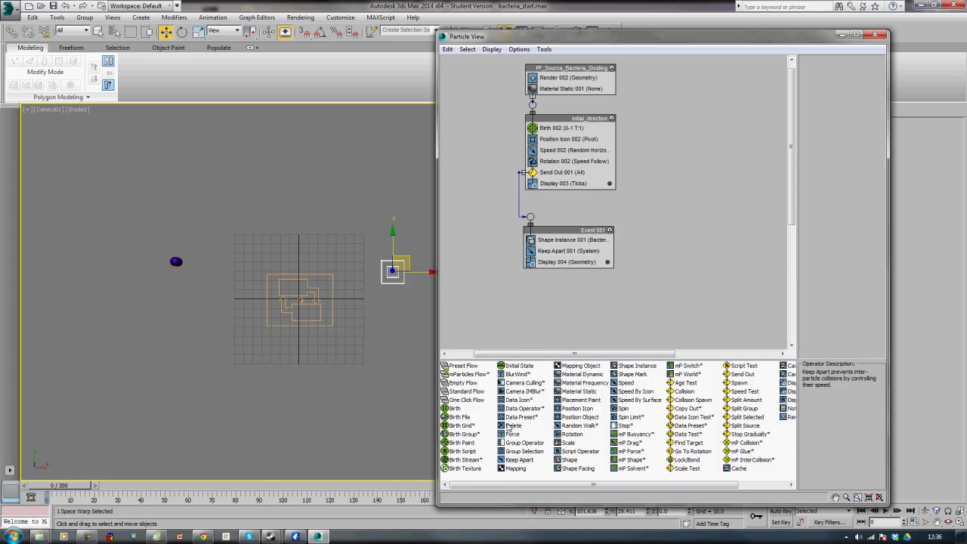
Add a Force operator to Event 001 using the Drag001 space warp with influence set to 3%
{"action": "left_click_drag", "start_coordinate": [535, 384], "coordinate": [557, 265]}
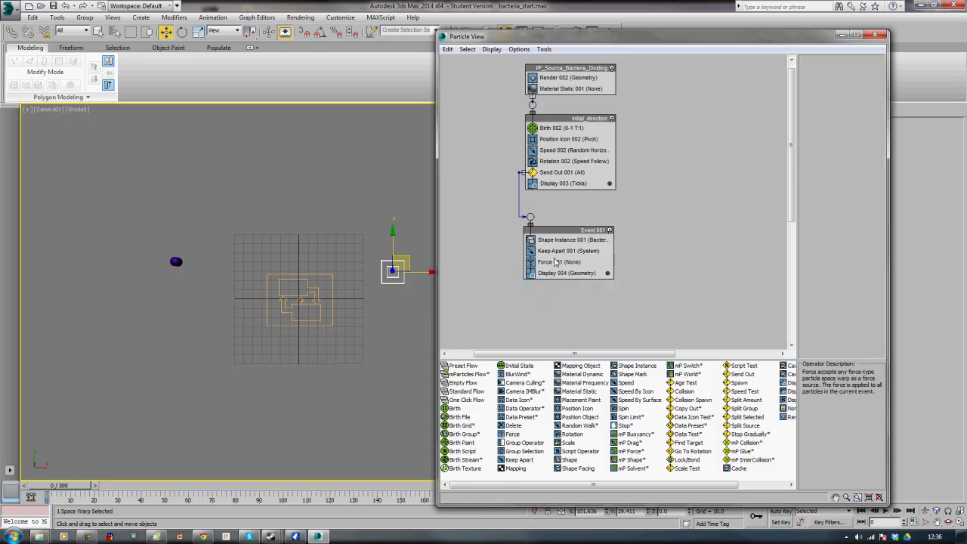
{"action": "left_click", "coordinate": [557, 263]}
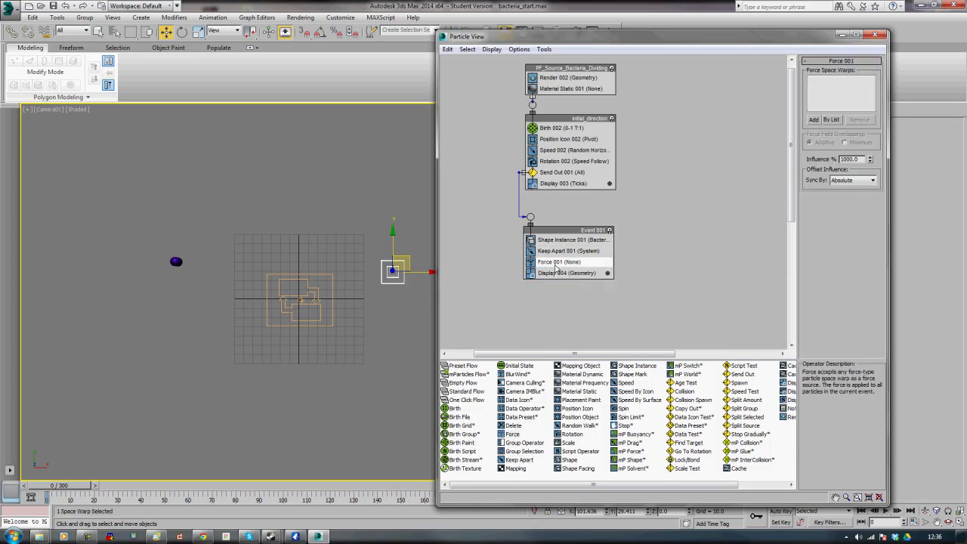
{"action": "left_click", "coordinate": [814, 121]}
{"action": "left_click", "coordinate": [404, 280]}
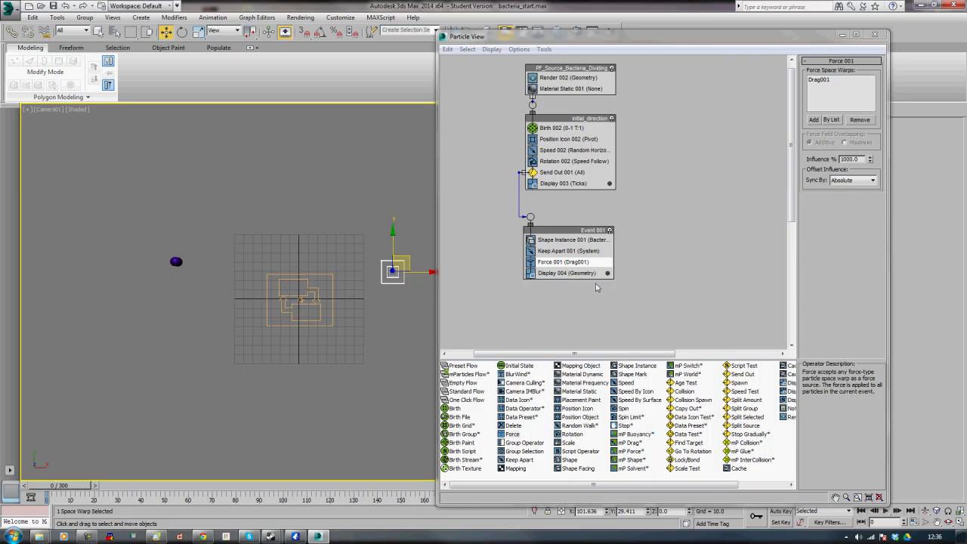
{"action": "left_click", "coordinate": [854, 159]}
{"action": "double_click", "coordinate": [854, 159]}
{"action": "type", "text": "3"}
{"action": "key", "text": "Return"}
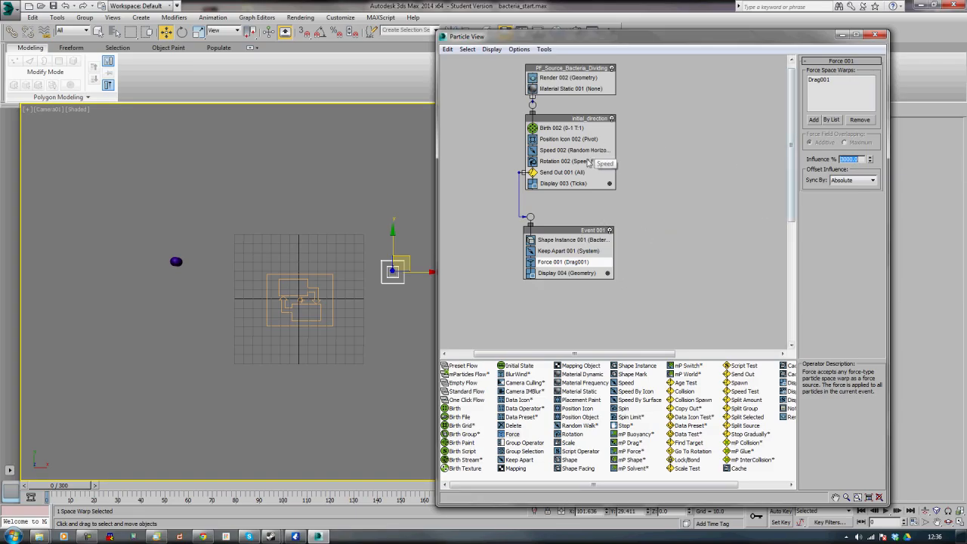
Copy the Rotation operator from initial_direction, paste it into Event 001, and move it below the Force operator
{"action": "left_click", "coordinate": [569, 162]}
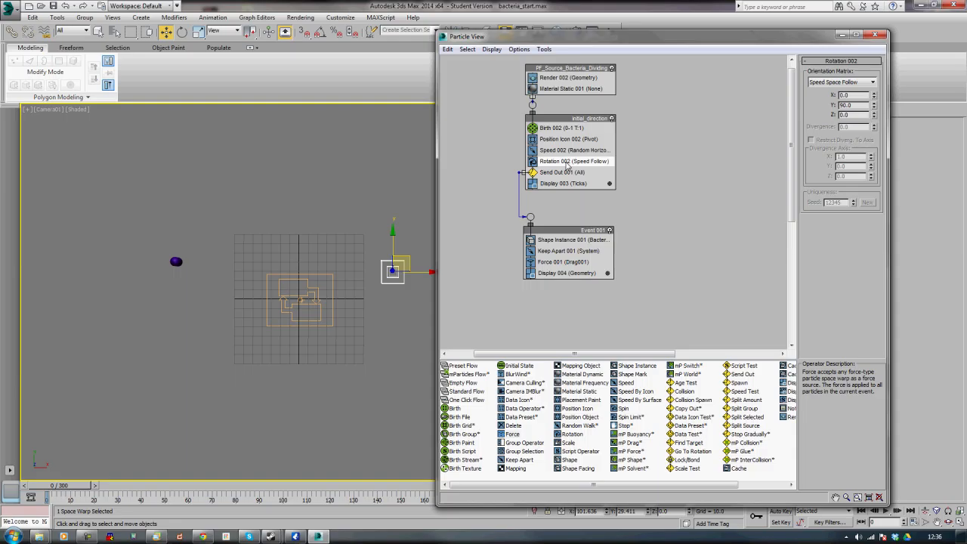
{"action": "right_click", "coordinate": [568, 164]}
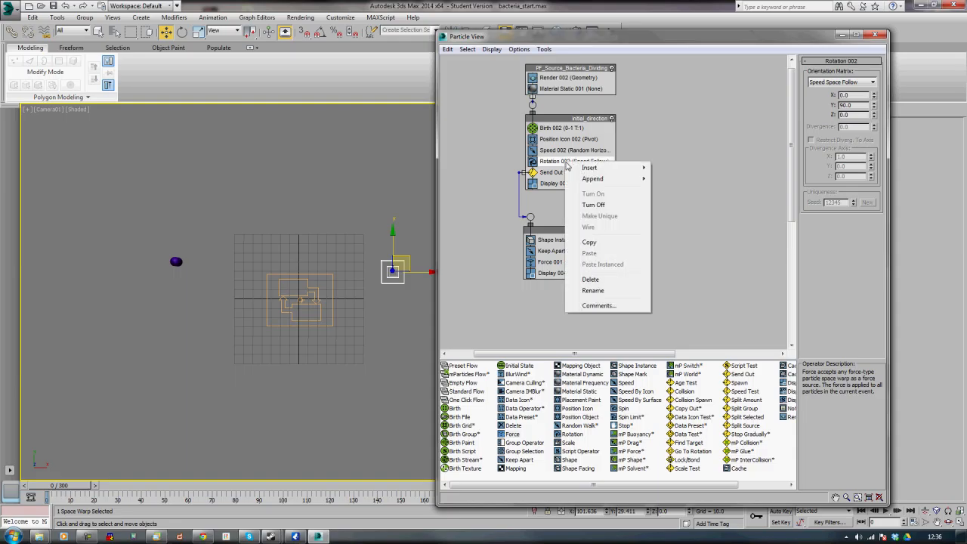
{"action": "left_click", "coordinate": [589, 244]}
{"action": "left_click", "coordinate": [561, 233]}
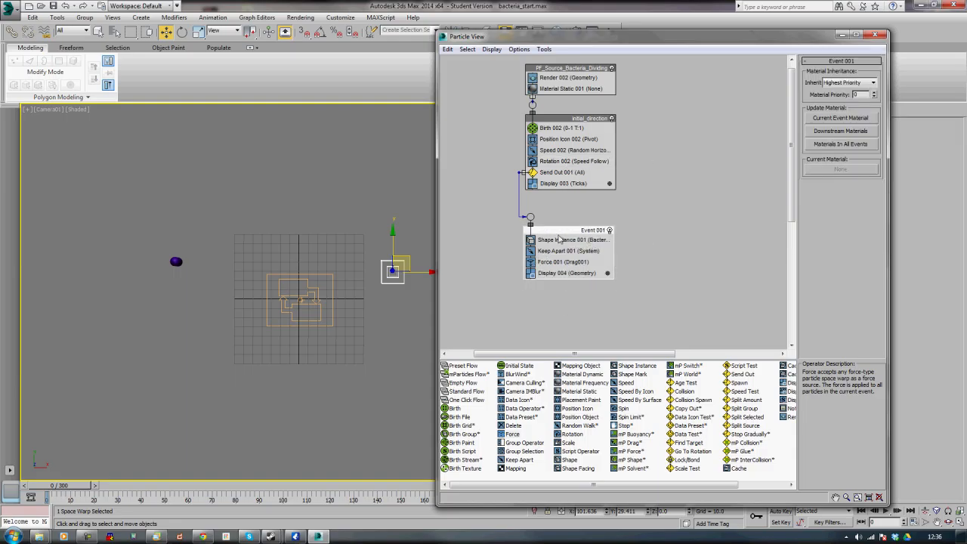
{"action": "right_click", "coordinate": [560, 233]}
{"action": "left_click", "coordinate": [595, 333]}
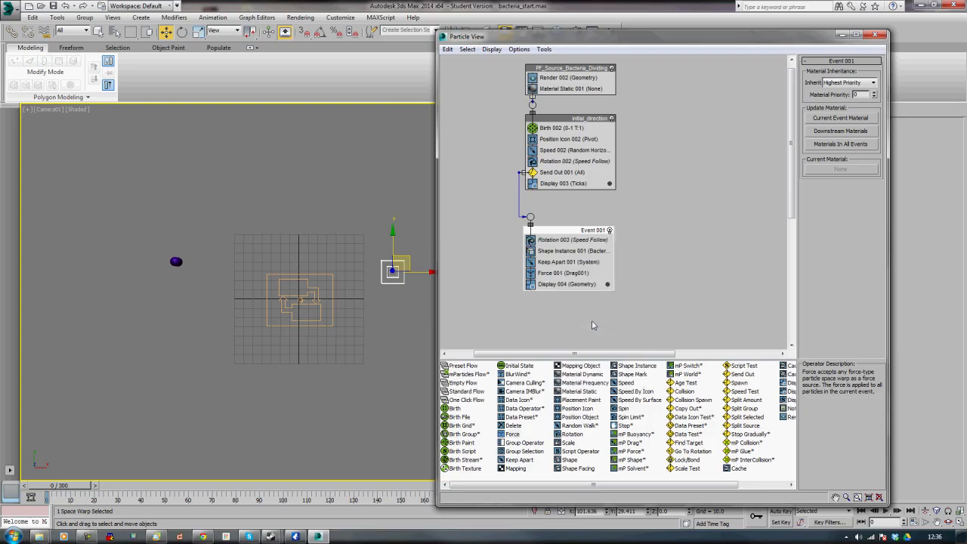
{"action": "left_click_drag", "start_coordinate": [567, 240], "coordinate": [564, 284]}
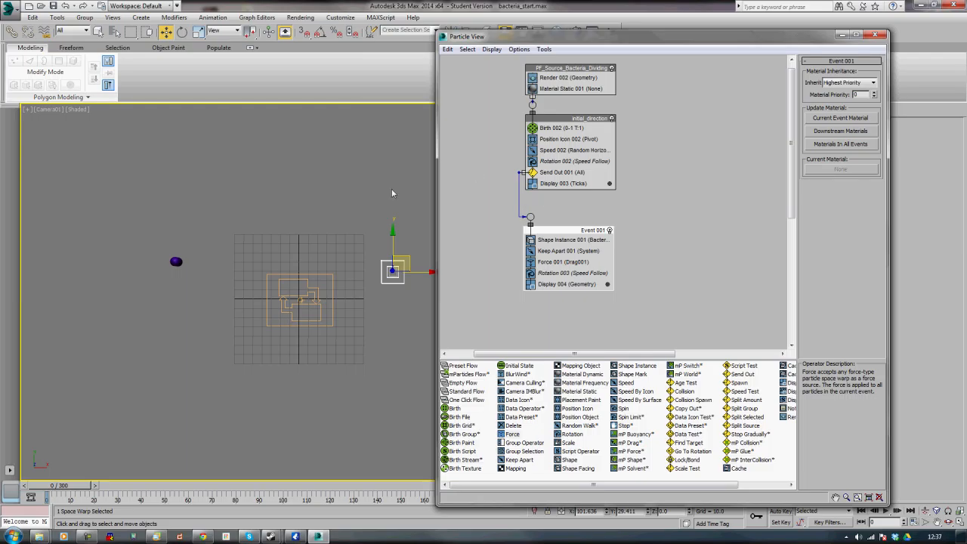
Add an Age Test to Event 001 above Display and set it to test Event Age with variation 0
{"action": "left_click_drag", "start_coordinate": [55, 485], "coordinate": [13, 504]}
{"action": "key", "text": "w"}
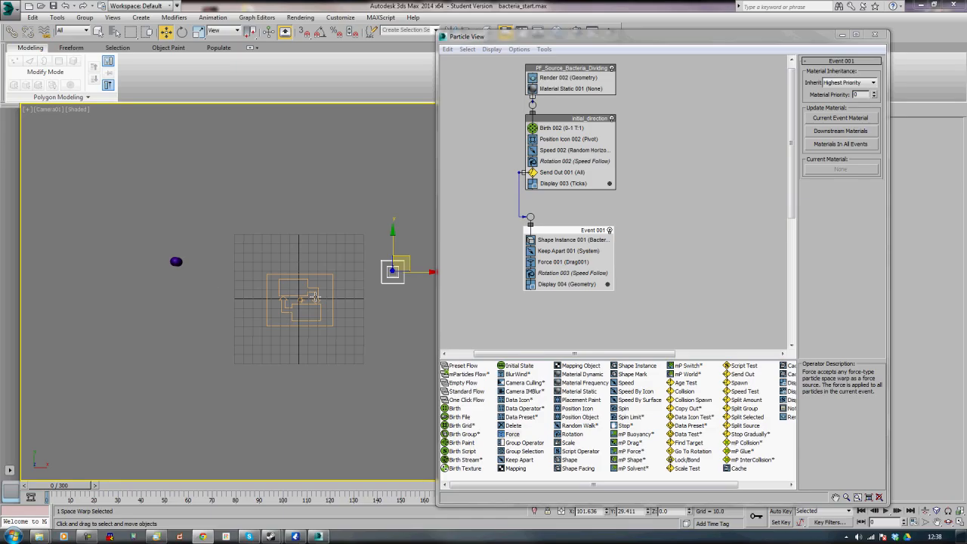
{"action": "left_click", "coordinate": [684, 387]}
{"action": "left_click_drag", "start_coordinate": [684, 386], "coordinate": [550, 289]}
{"action": "middle_click_drag", "start_coordinate": [659, 255], "coordinate": [637, 231]}
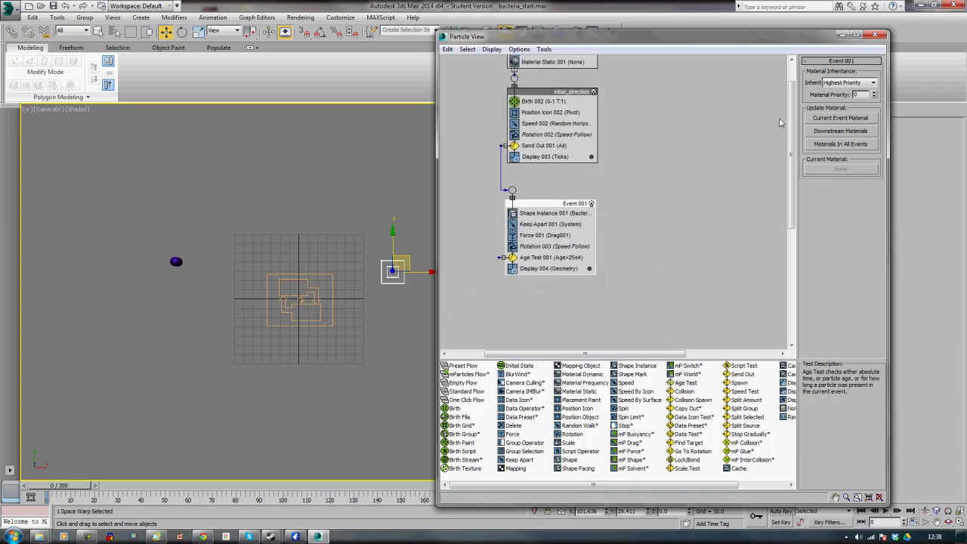
{"action": "left_click_drag", "start_coordinate": [724, 33], "coordinate": [724, 0]}
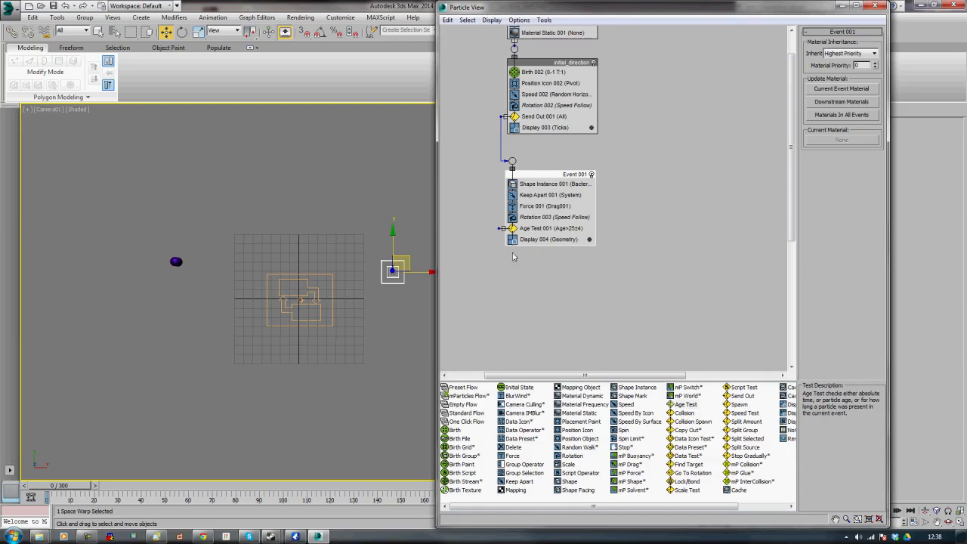
{"action": "left_click", "coordinate": [529, 229]}
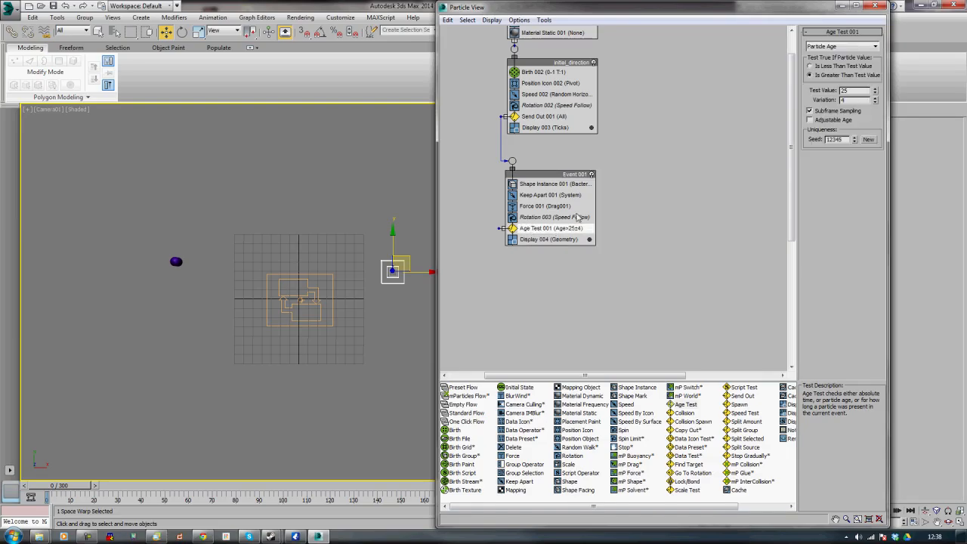
{"action": "left_click", "coordinate": [833, 46]}
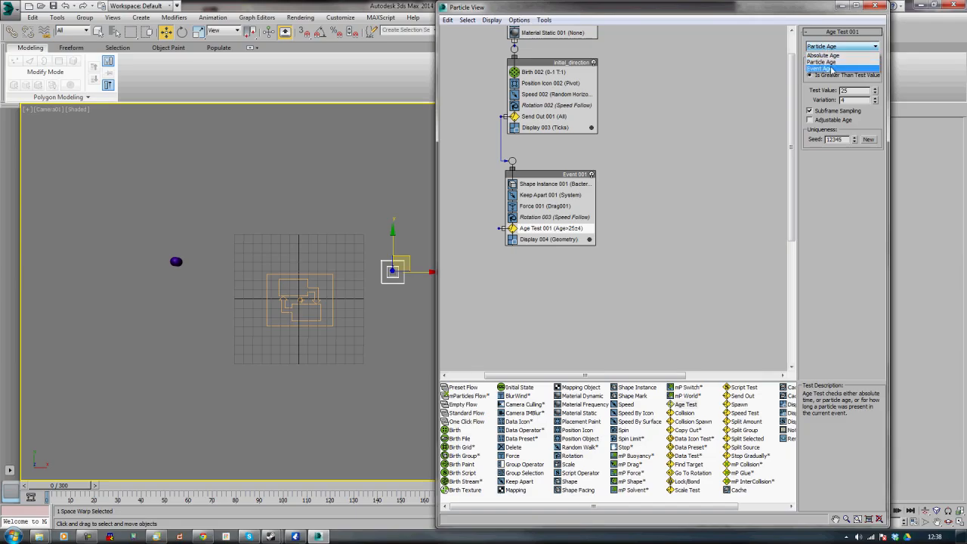
{"action": "left_click", "coordinate": [829, 68]}
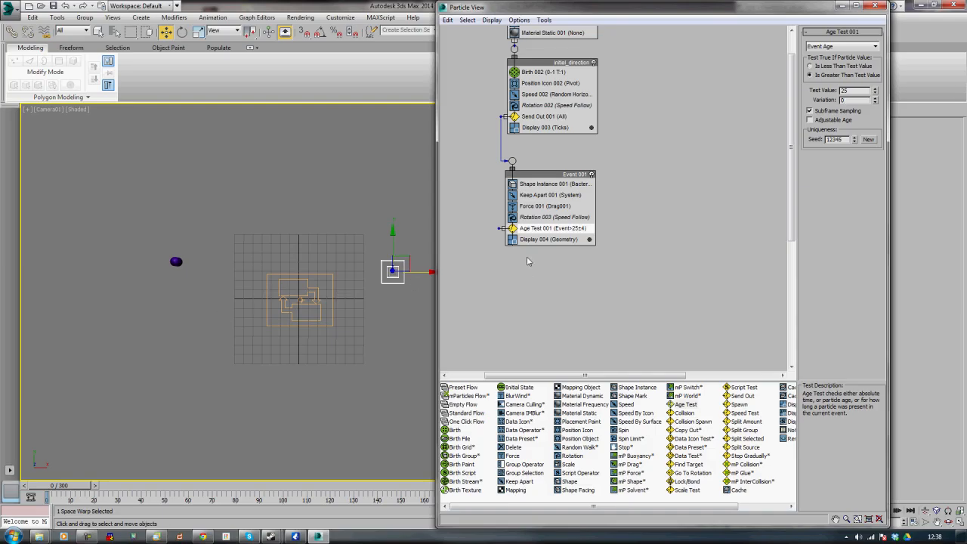
Copy Event 001's Keep Apart, Force, Rotation and Display operators as instances into a new event
{"action": "left_click", "coordinate": [537, 196]}
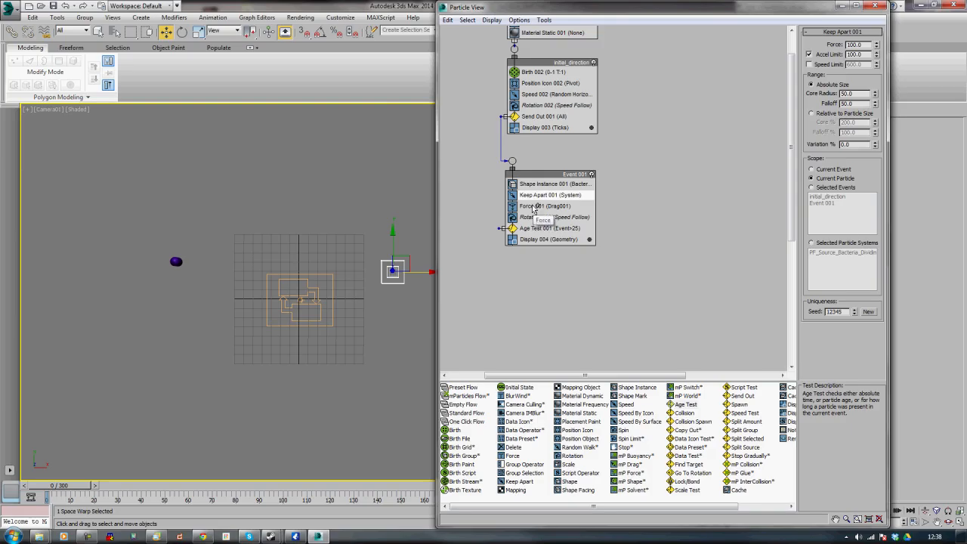
{"action": "left_click", "coordinate": [533, 206]}
{"action": "left_click", "coordinate": [532, 218]}
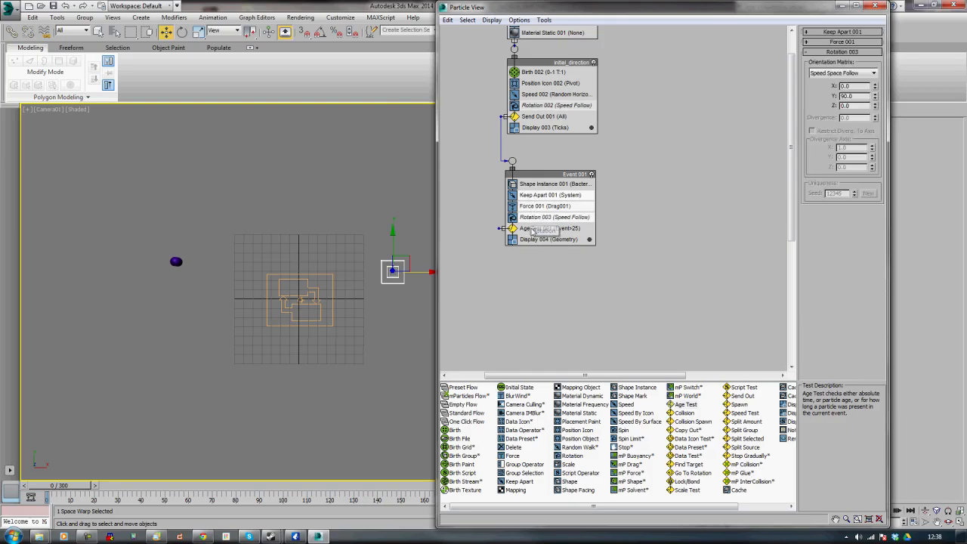
{"action": "left_click", "coordinate": [532, 240]}
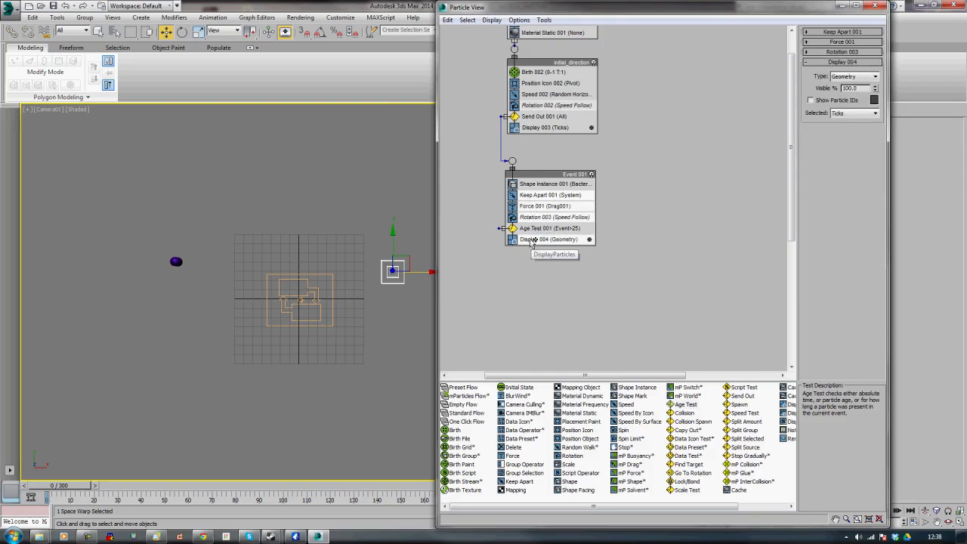
{"action": "left_click_drag", "start_coordinate": [538, 242], "coordinate": [538, 335]}
{"action": "left_click", "coordinate": [666, 247]}
{"action": "left_click", "coordinate": [634, 301]}
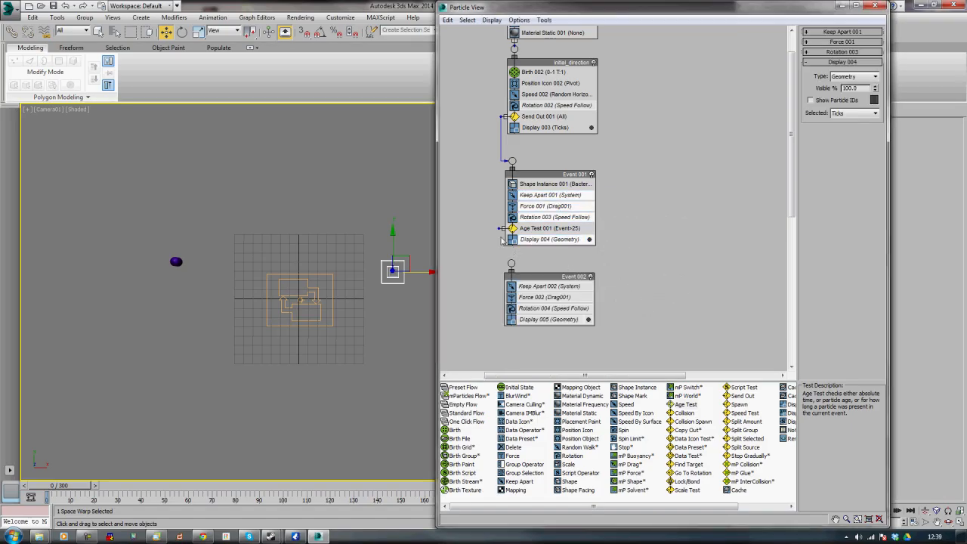
Wire the Event 001 Age Test's output to the input of the new event
{"action": "left_click_drag", "start_coordinate": [500, 228], "coordinate": [511, 264]}
{"action": "left_click_drag", "start_coordinate": [511, 264], "coordinate": [511, 263]}
{"action": "left_click", "coordinate": [399, 263]}
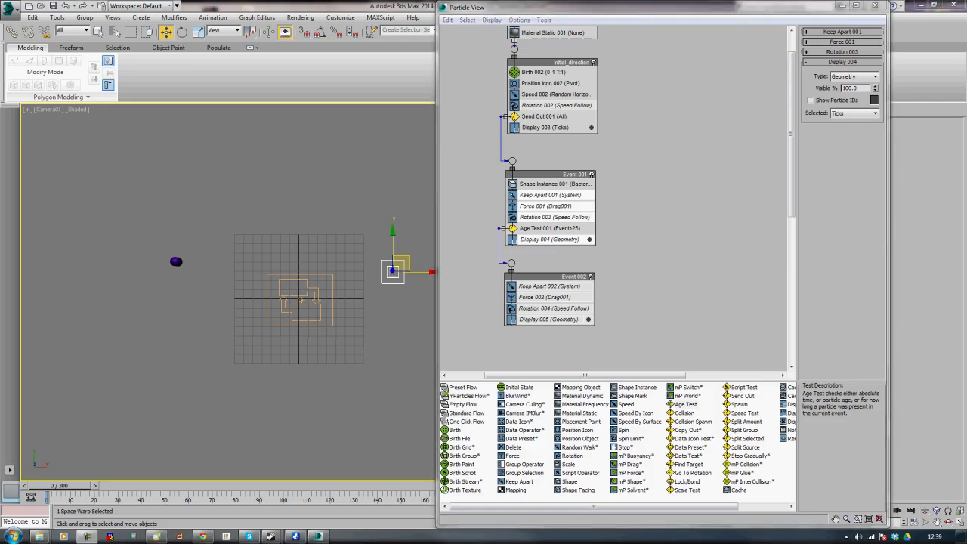
Rename Event 001 as initial_divide
{"action": "right_click", "coordinate": [555, 175]}
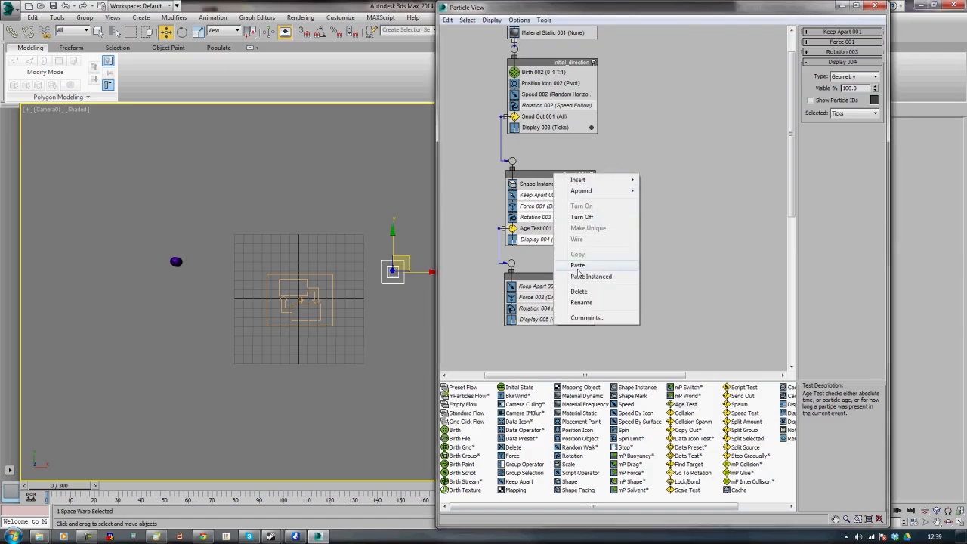
{"action": "left_click", "coordinate": [580, 302]}
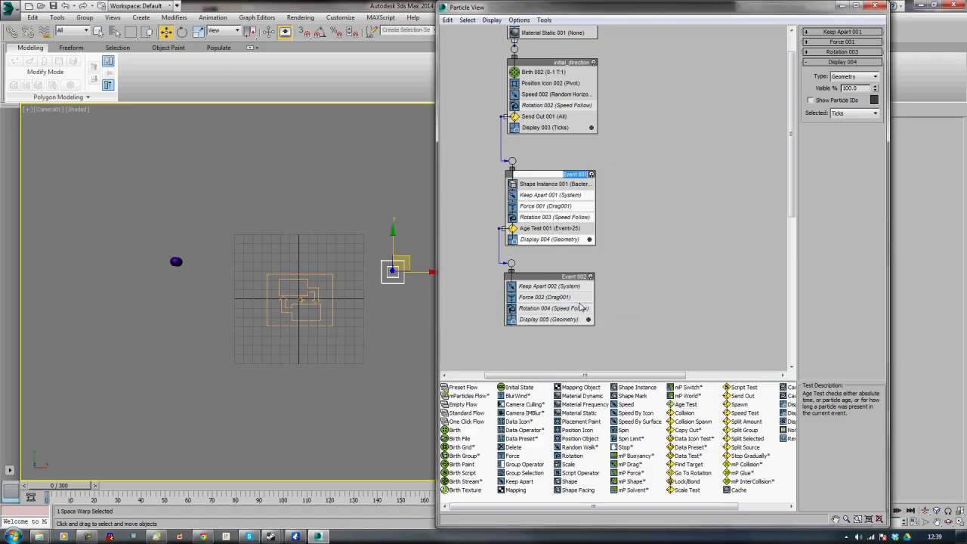
{"action": "type", "text": "o"}
{"action": "type", "text": "nitial_divide"}
{"action": "key", "text": "Return"}
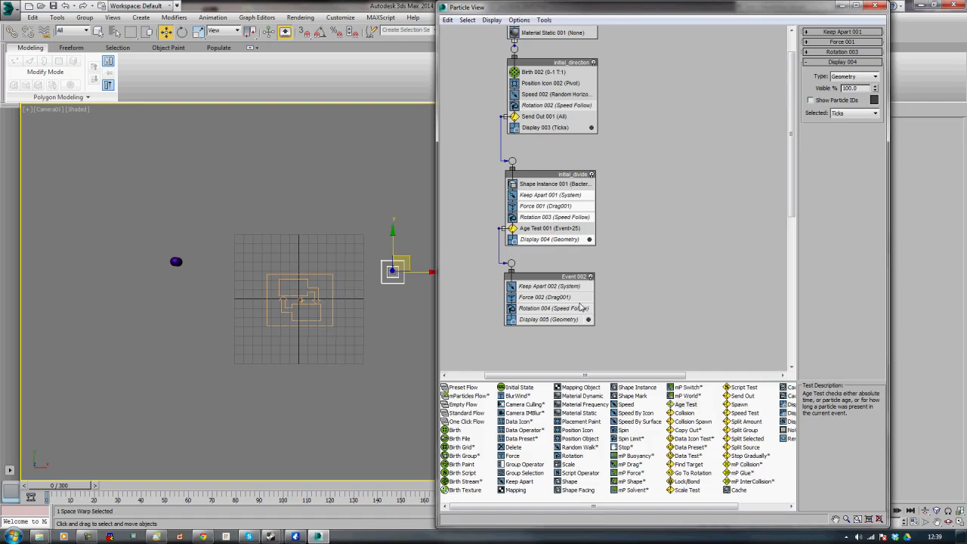
Rename Event 002 as division_wall
{"action": "right_click", "coordinate": [573, 279]}
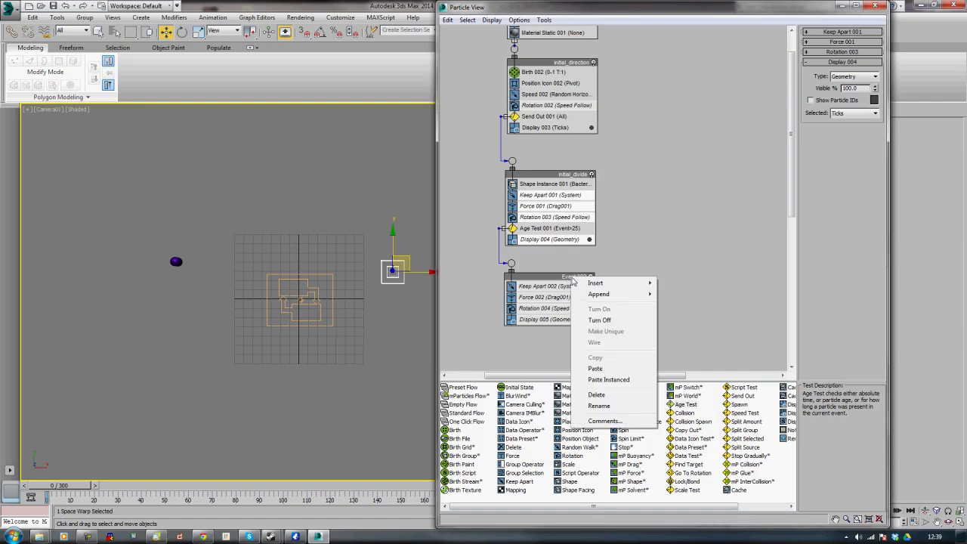
{"action": "left_click", "coordinate": [601, 406]}
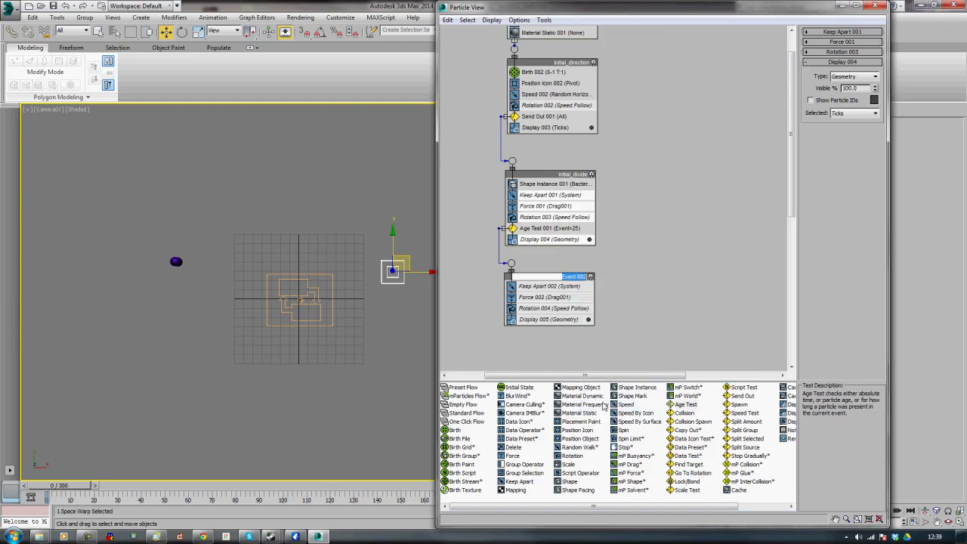
{"action": "type", "text": "division_wall"}
{"action": "key", "text": "Return"}
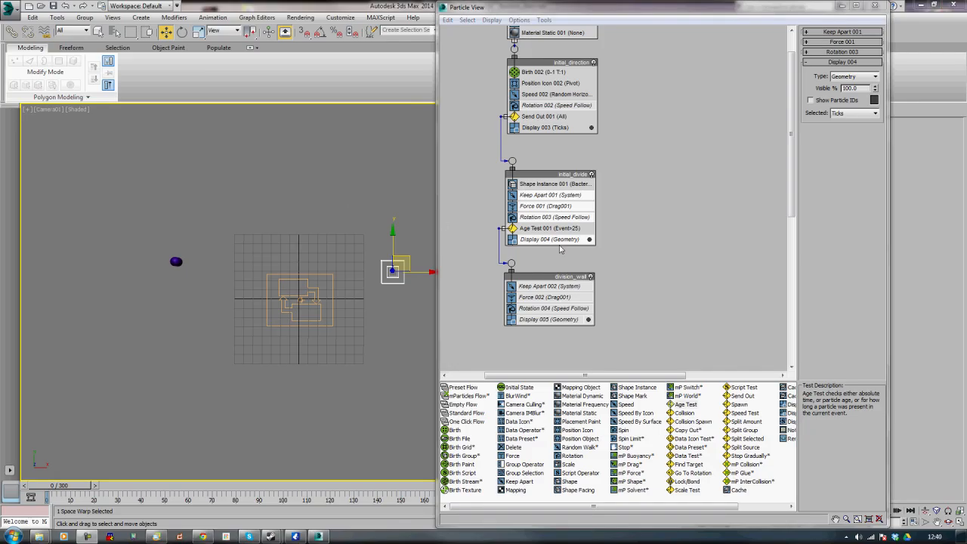
Add an Age Test to the division_wall event just above its Display operator
{"action": "left_click", "coordinate": [627, 258]}
{"action": "middle_click_drag", "start_coordinate": [648, 281], "coordinate": [680, 215]}
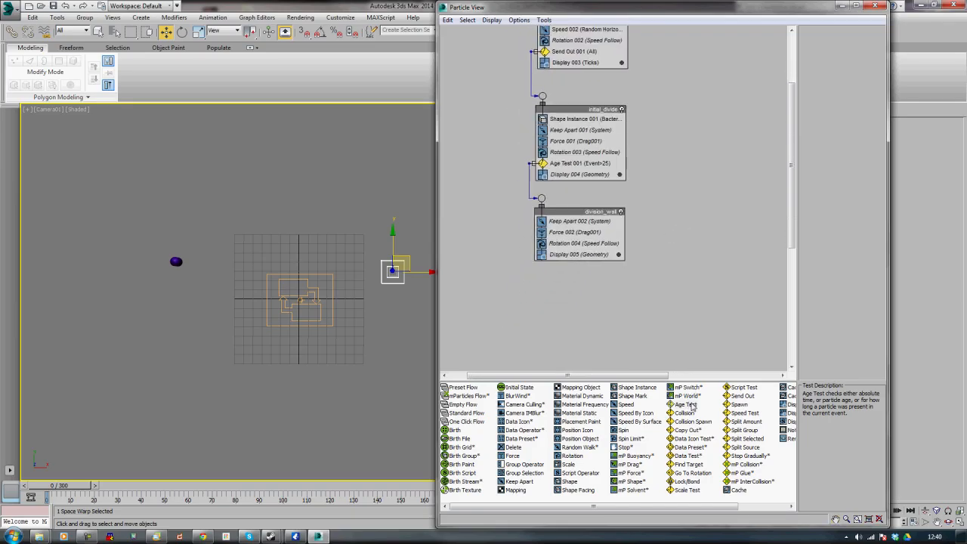
{"action": "left_click_drag", "start_coordinate": [692, 407], "coordinate": [567, 257]}
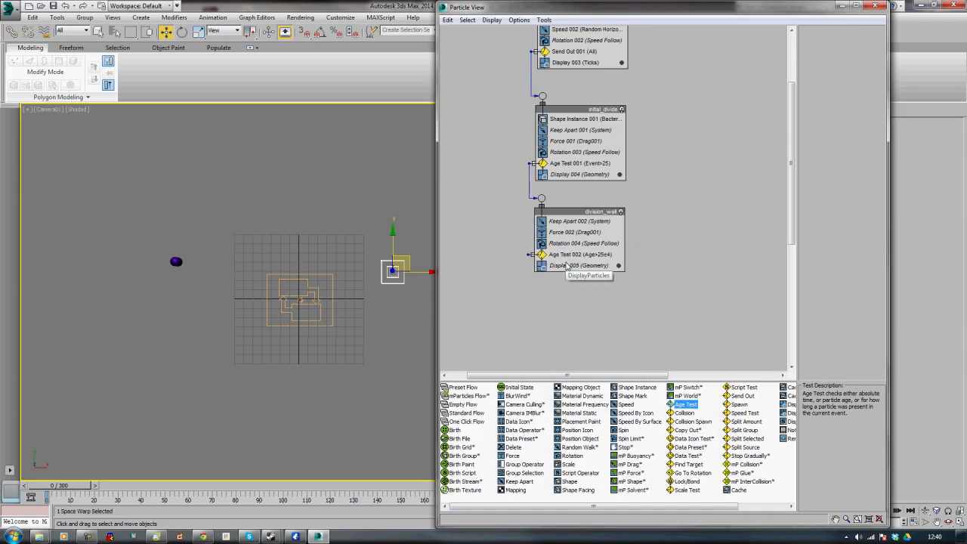
Set the division_wall Age Test to Event Age with test value 5 and variation 5
{"action": "left_click", "coordinate": [569, 259]}
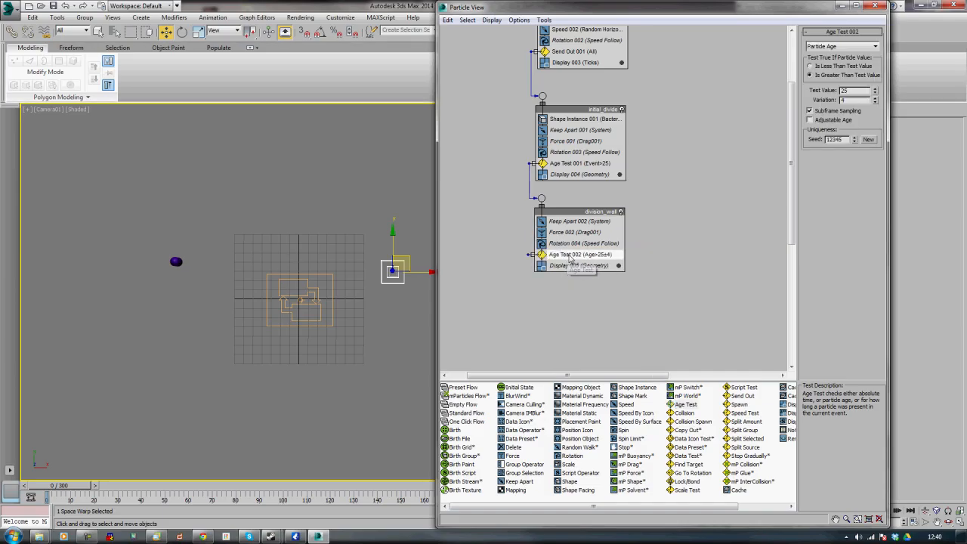
{"action": "double_click", "coordinate": [863, 90]}
{"action": "type", "text": "5"}
{"action": "double_click", "coordinate": [860, 100]}
{"action": "type", "text": "5"}
{"action": "left_click", "coordinate": [848, 47]}
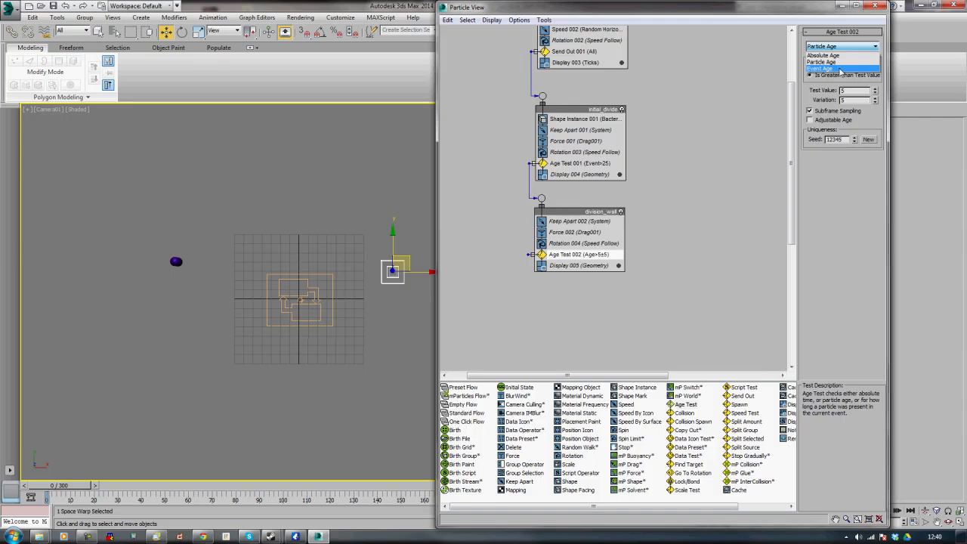
{"action": "left_click", "coordinate": [839, 69]}
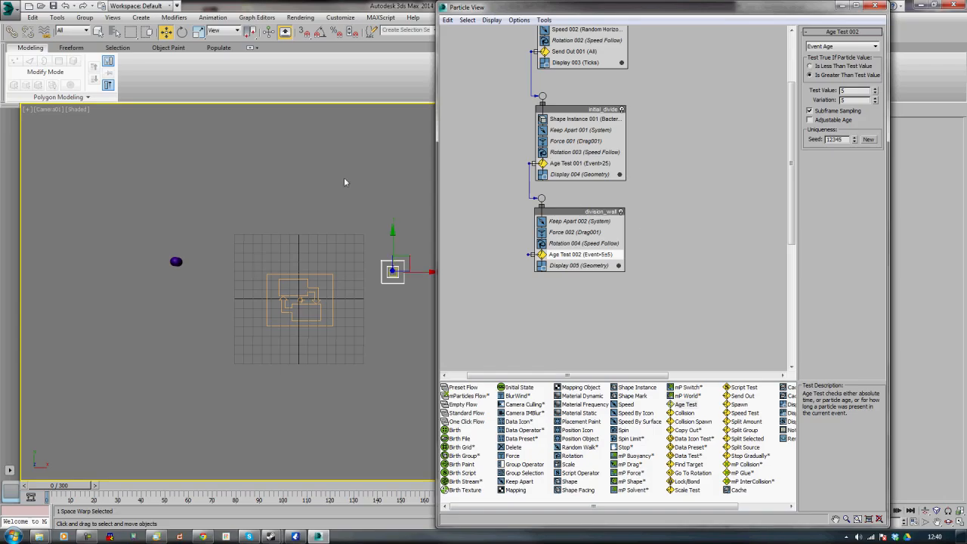
{"action": "left_click", "coordinate": [88, 537]}
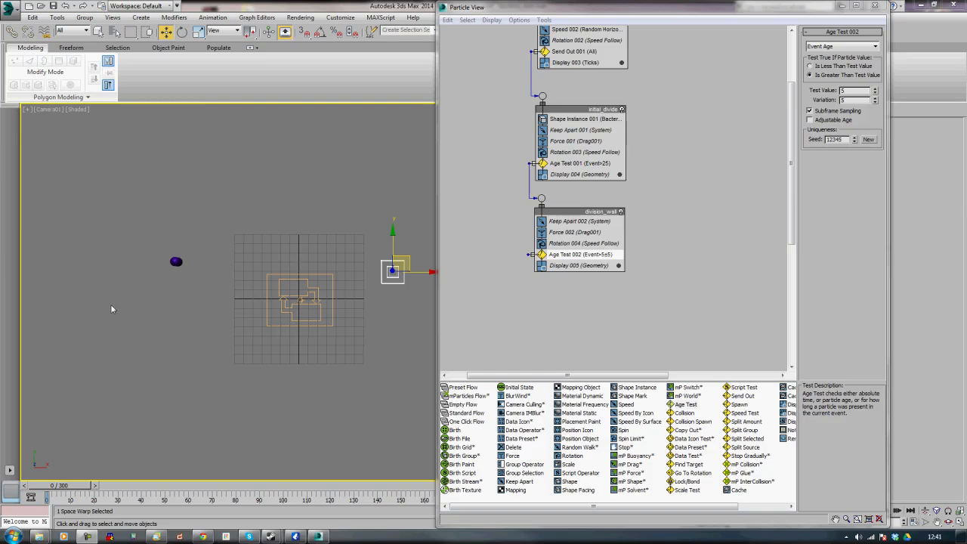
Create a new event with a Spawn test and wire the division_wall Age Test's output into it
{"action": "middle_click_drag", "start_coordinate": [700, 239], "coordinate": [641, 255]}
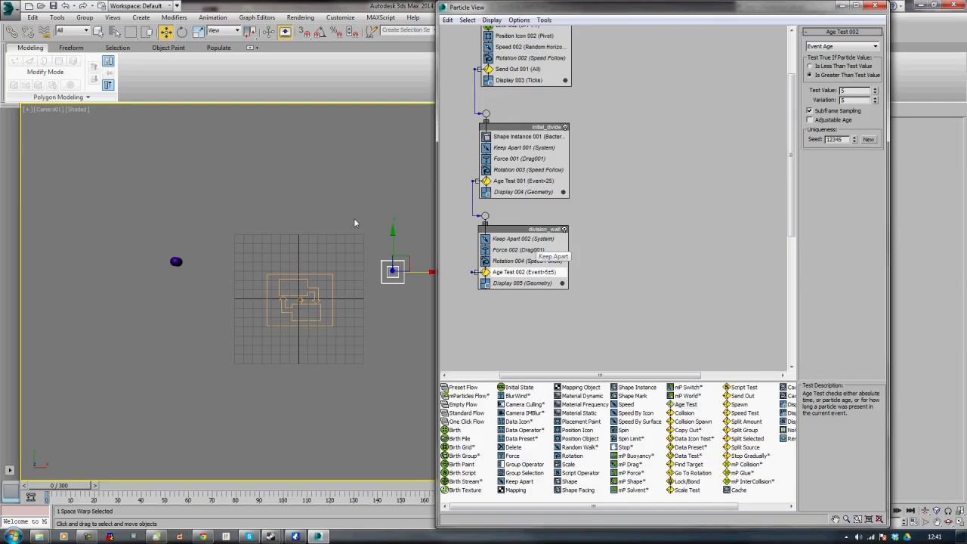
{"action": "left_click", "coordinate": [393, 270]}
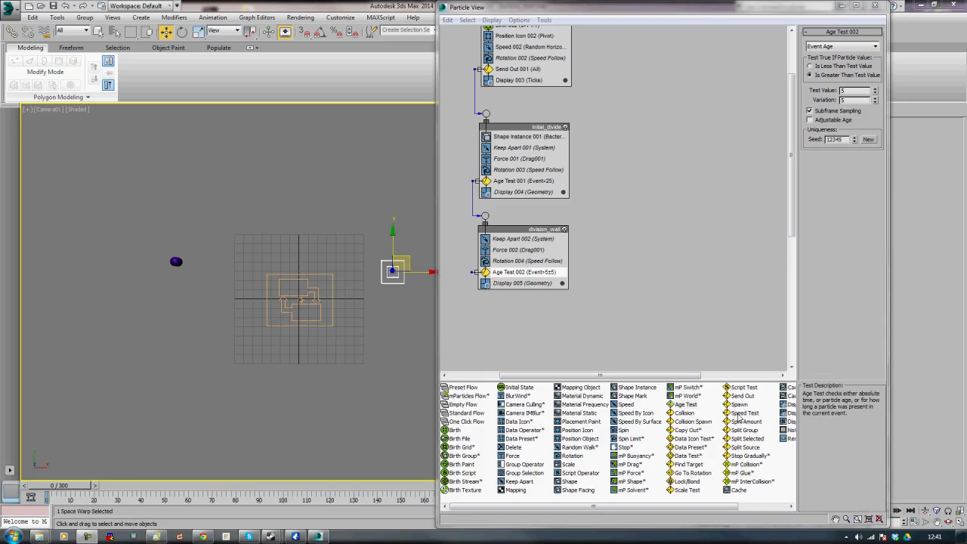
{"action": "left_click", "coordinate": [740, 406]}
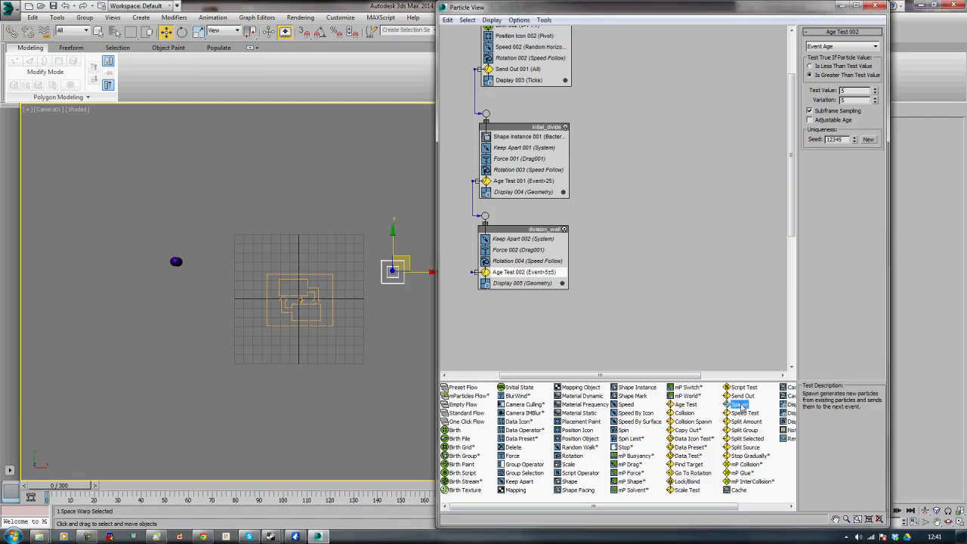
{"action": "left_click_drag", "start_coordinate": [742, 408], "coordinate": [483, 322]}
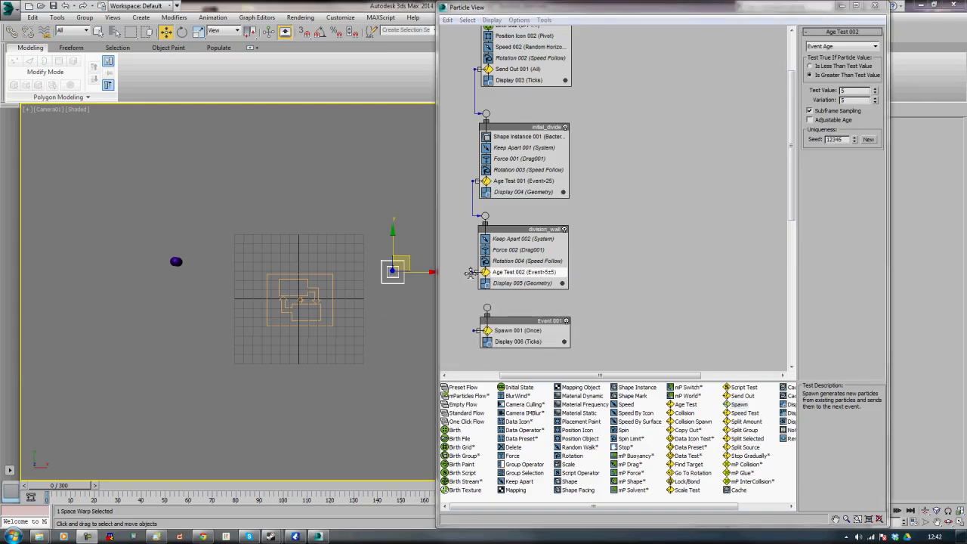
{"action": "left_click_drag", "start_coordinate": [471, 272], "coordinate": [487, 309]}
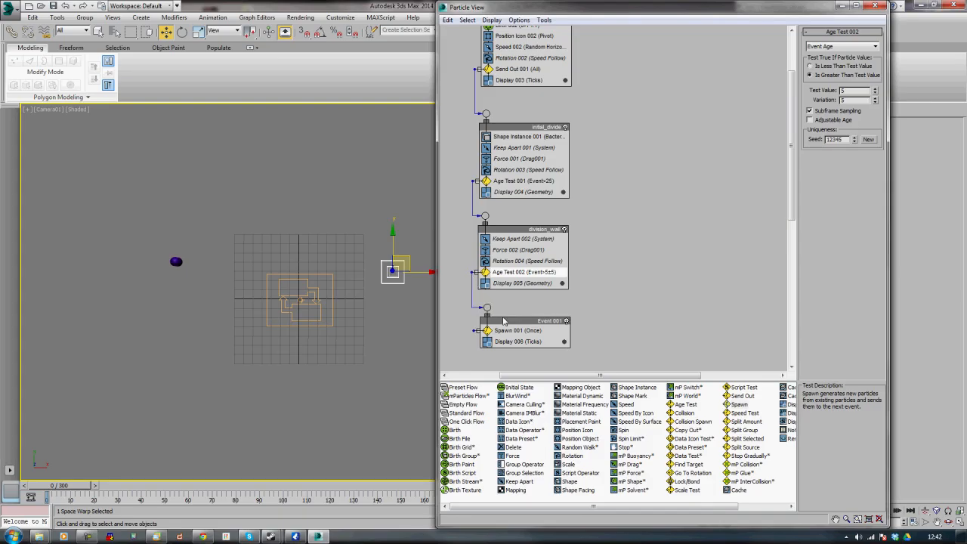
Rename the Spawn event as Division_Split_Cover_Up
{"action": "right_click", "coordinate": [504, 321]}
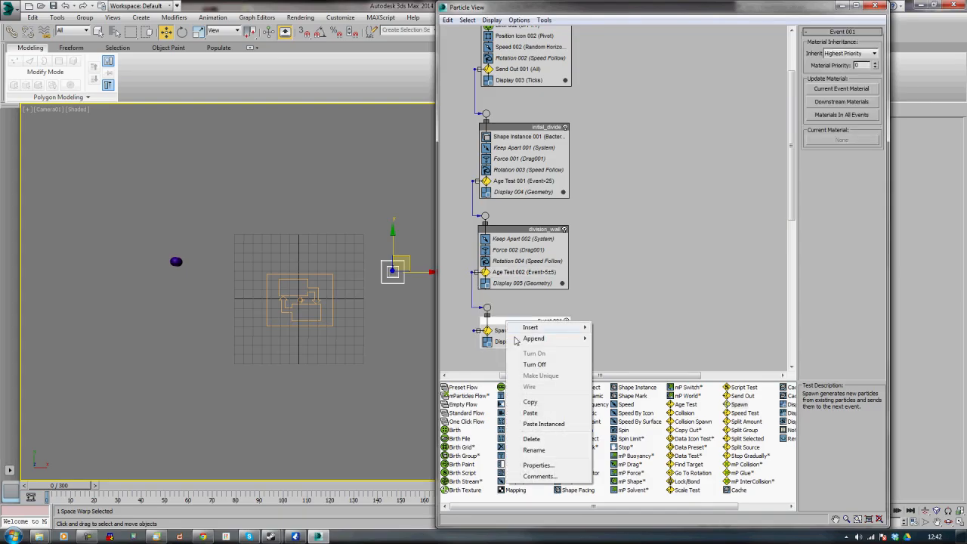
{"action": "left_click", "coordinate": [534, 450]}
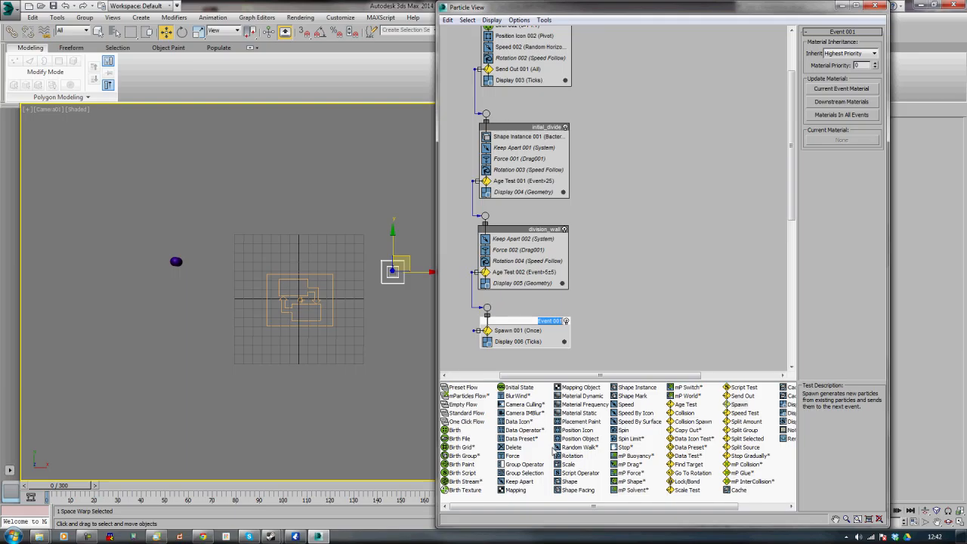
{"action": "key", "text": "BackSpace"}
{"action": "type", "text": "Division_Split_Cover_Up"}
{"action": "key", "text": "Return"}
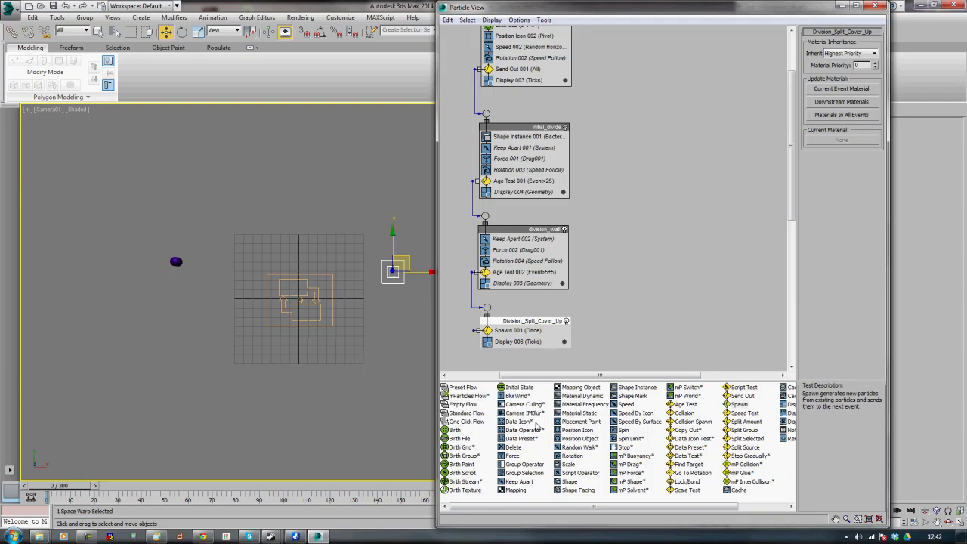
Rename the Spawn test in Division_Split_Cover_Up as "SPAWN - Child"
{"action": "left_click", "coordinate": [518, 332]}
{"action": "right_click", "coordinate": [517, 333]}
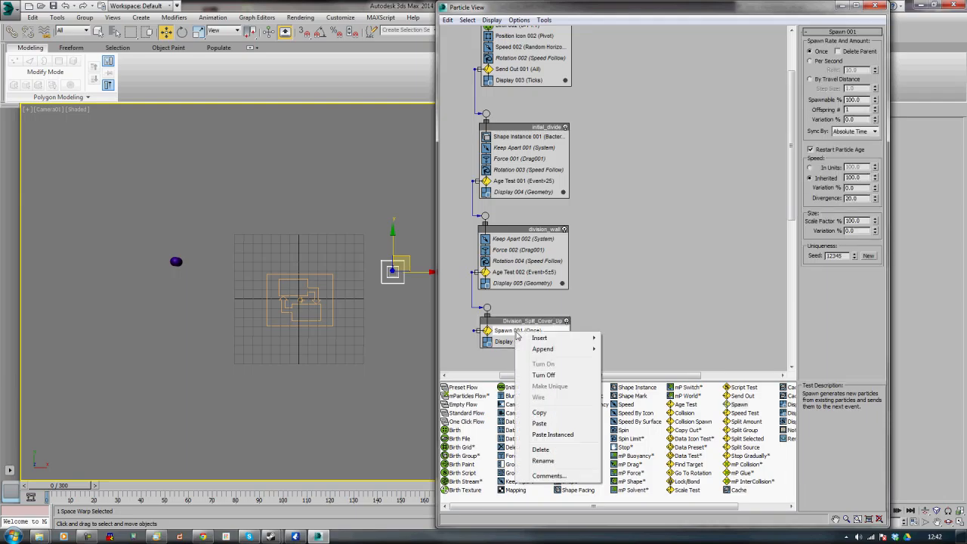
{"action": "left_click", "coordinate": [544, 461]}
{"action": "type", "text": "SPAWN"}
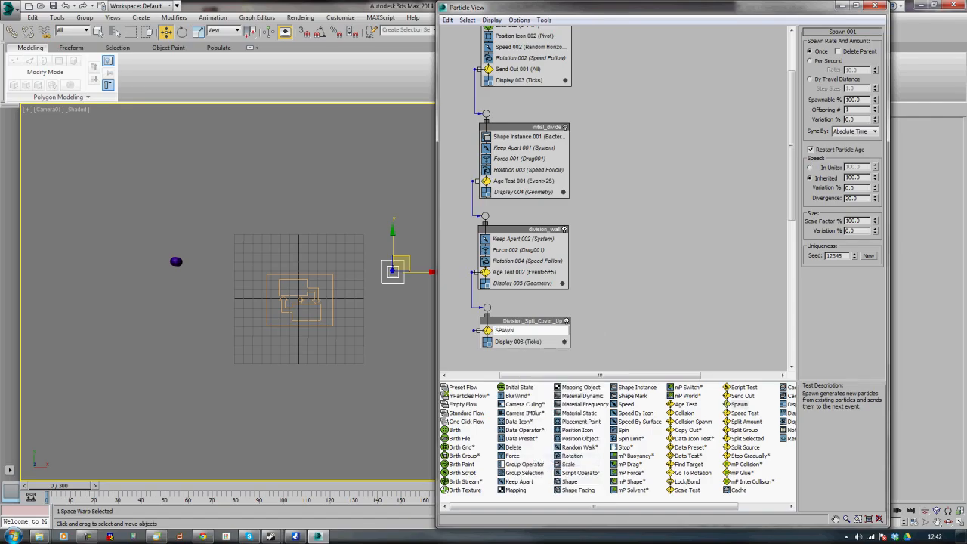
{"action": "key", "text": "Return"}
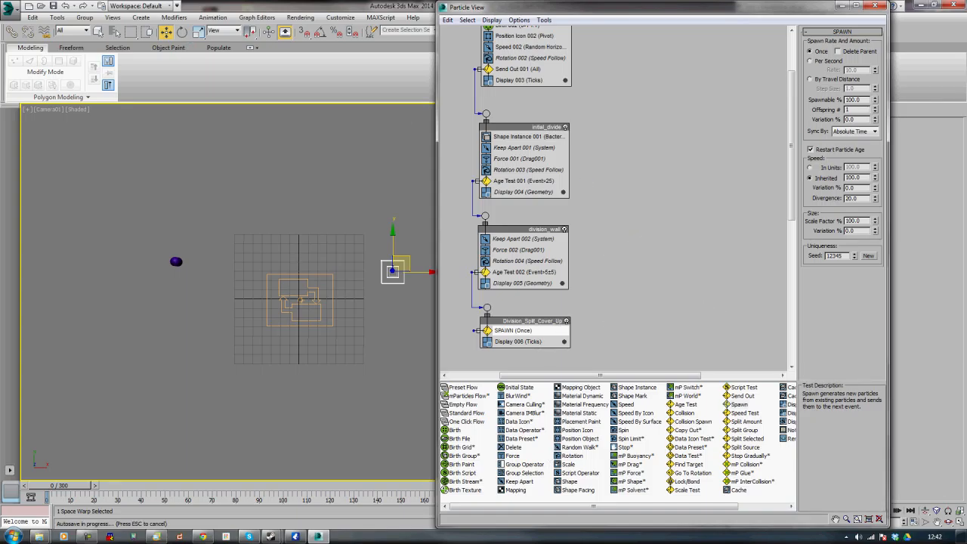
{"action": "right_click", "coordinate": [536, 335]}
{"action": "left_click", "coordinate": [565, 461]}
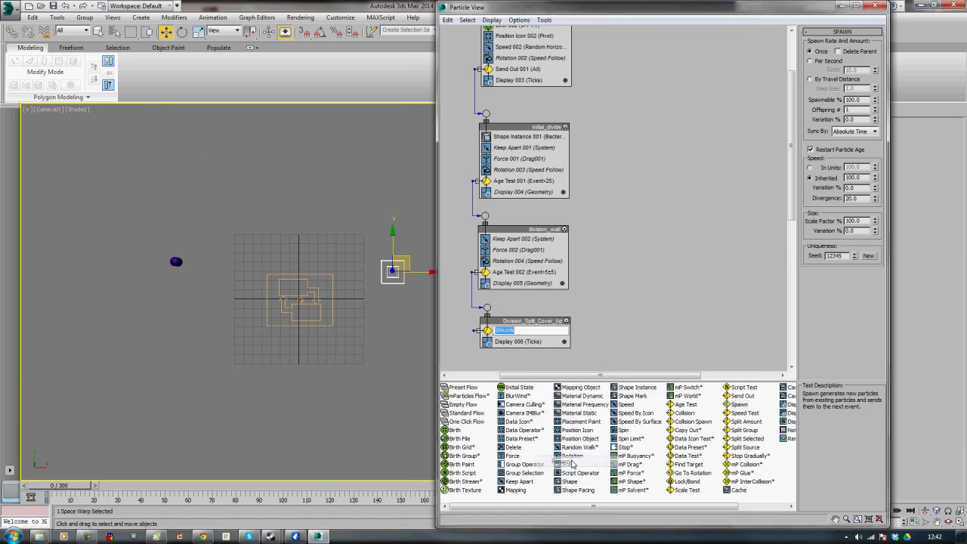
{"action": "type", "text": "- Child"}
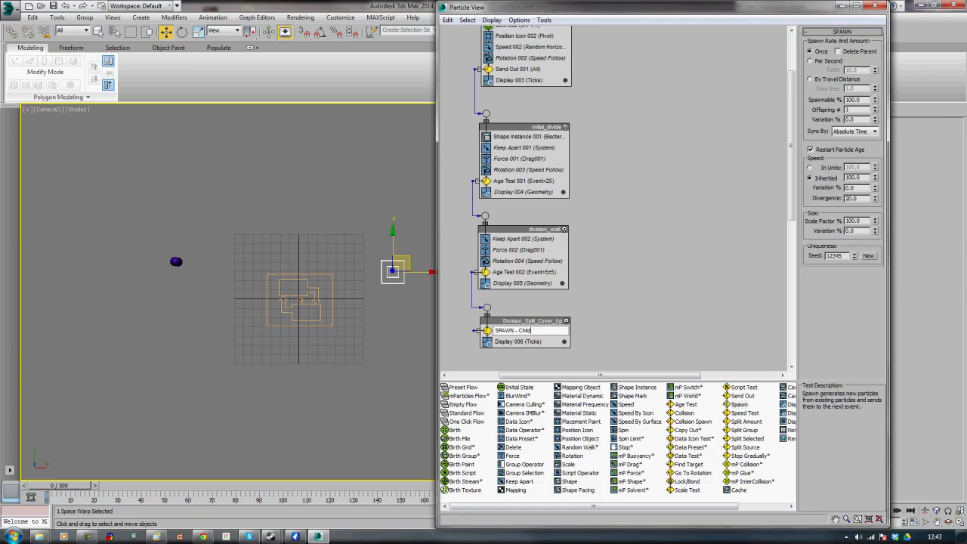
{"action": "key", "text": "Return"}
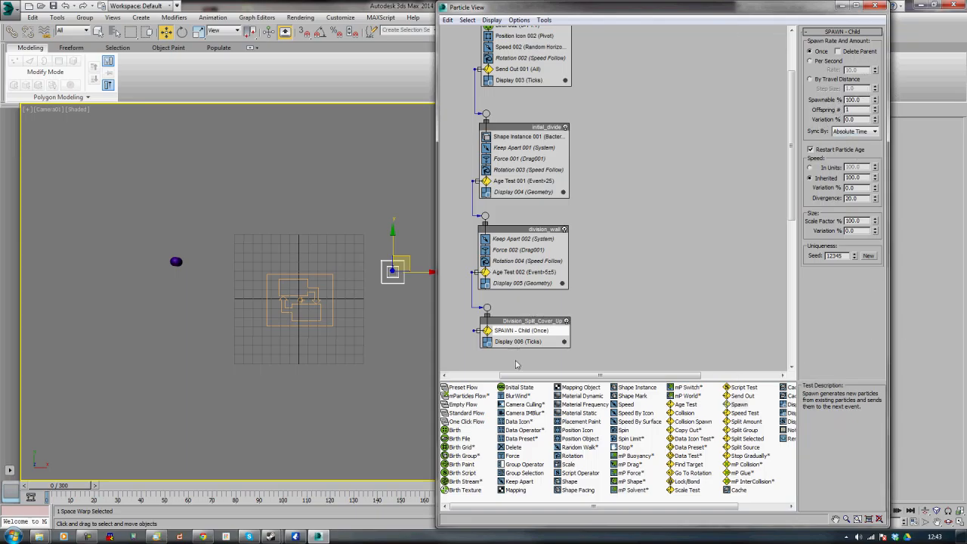
Set the SPAWN - Child test's speed divergence to 10
{"action": "left_click", "coordinate": [459, 326]}
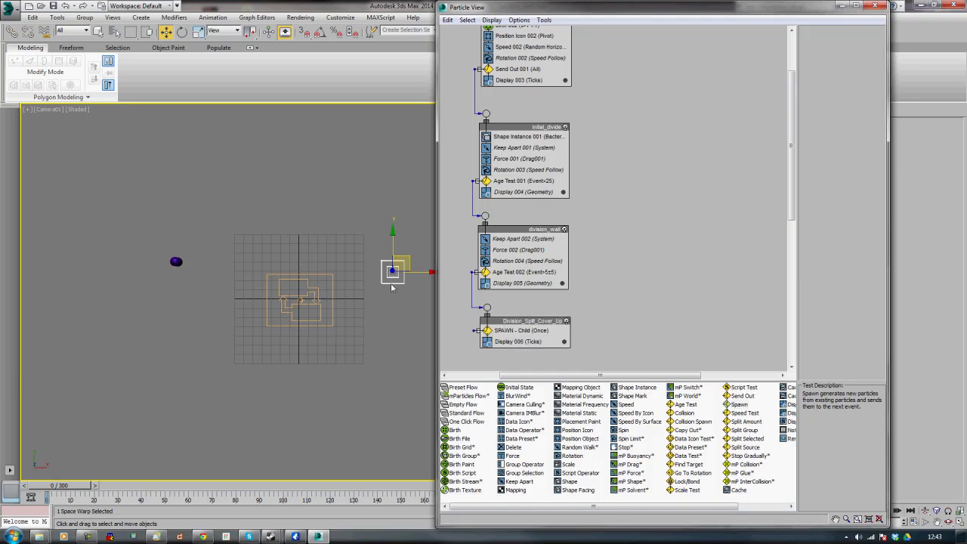
{"action": "left_click", "coordinate": [517, 332]}
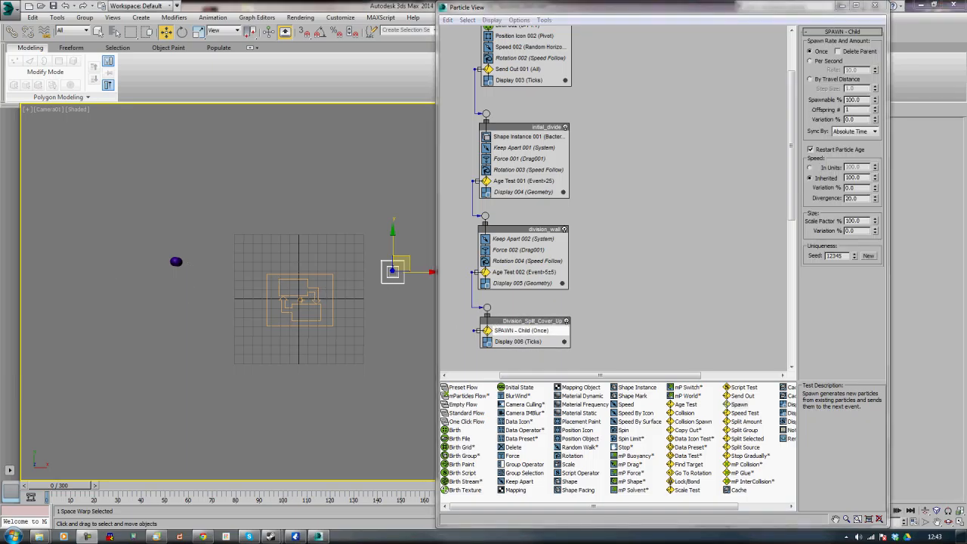
{"action": "double_click", "coordinate": [865, 198]}
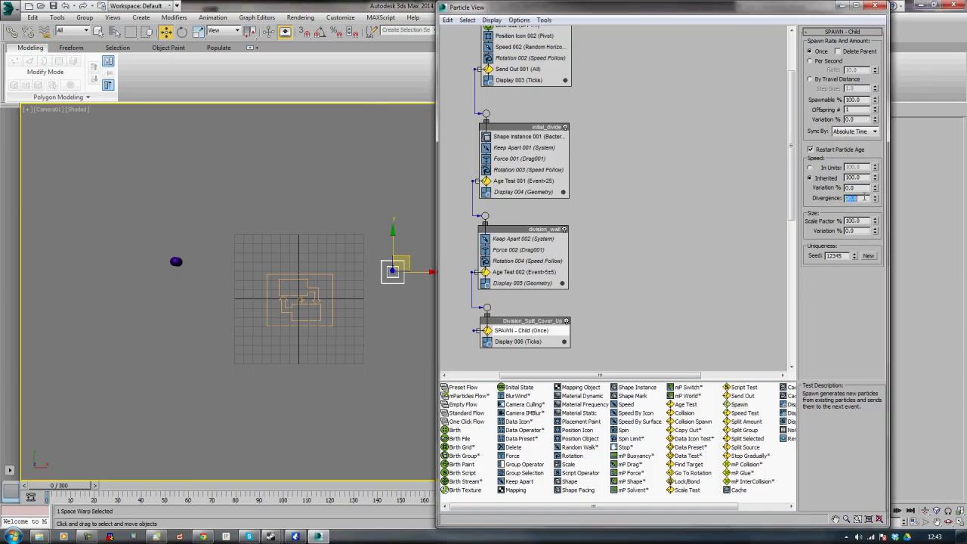
{"action": "type", "text": "10"}
{"action": "key", "text": "Return"}
Add a second Spawn test below SPAWN - Child and rename it "SPAWN - Parent"
{"action": "left_click", "coordinate": [744, 422]}
{"action": "left_click", "coordinate": [741, 405]}
{"action": "left_click_drag", "start_coordinate": [744, 407], "coordinate": [521, 343]}
{"action": "right_click", "coordinate": [526, 341]}
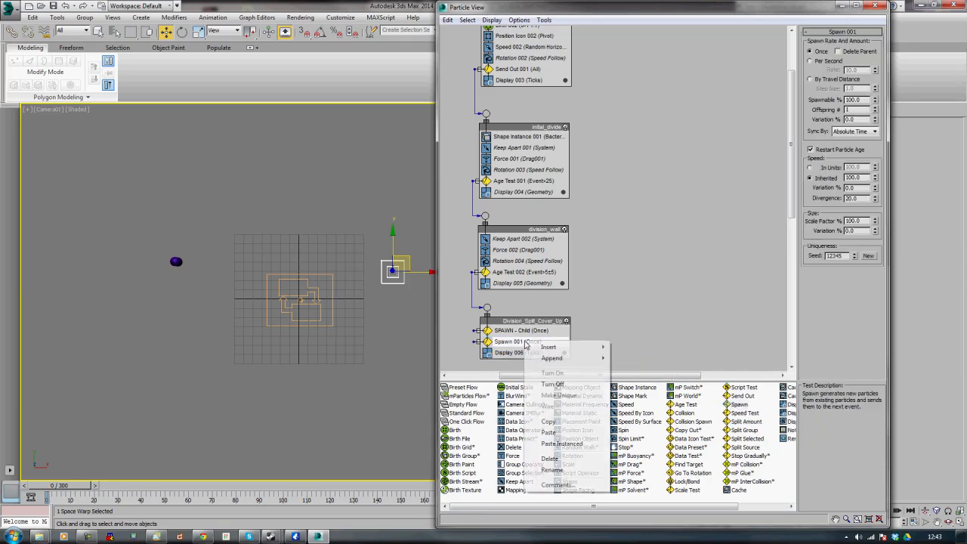
{"action": "left_click", "coordinate": [558, 470]}
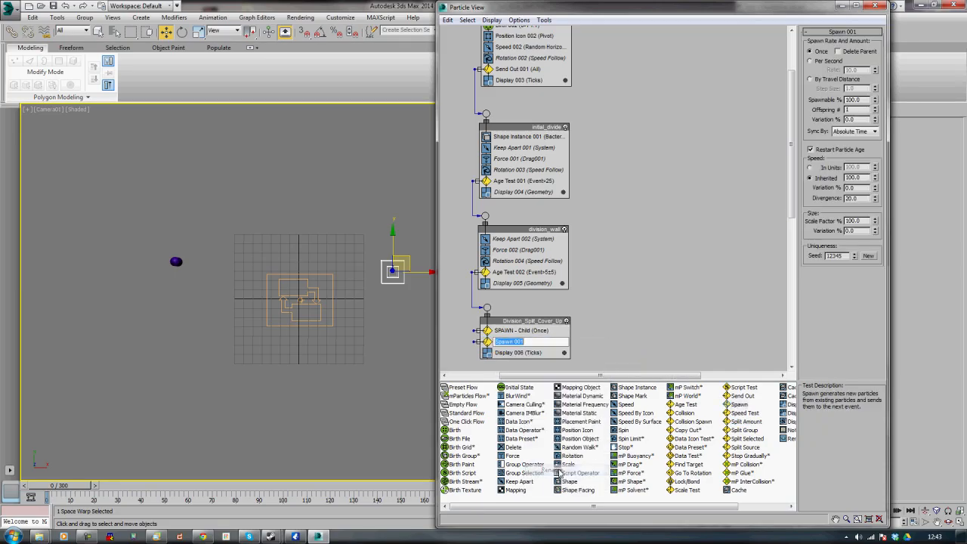
{"action": "type", "text": "SPAWN - Parent"}
{"action": "key", "text": "Return"}
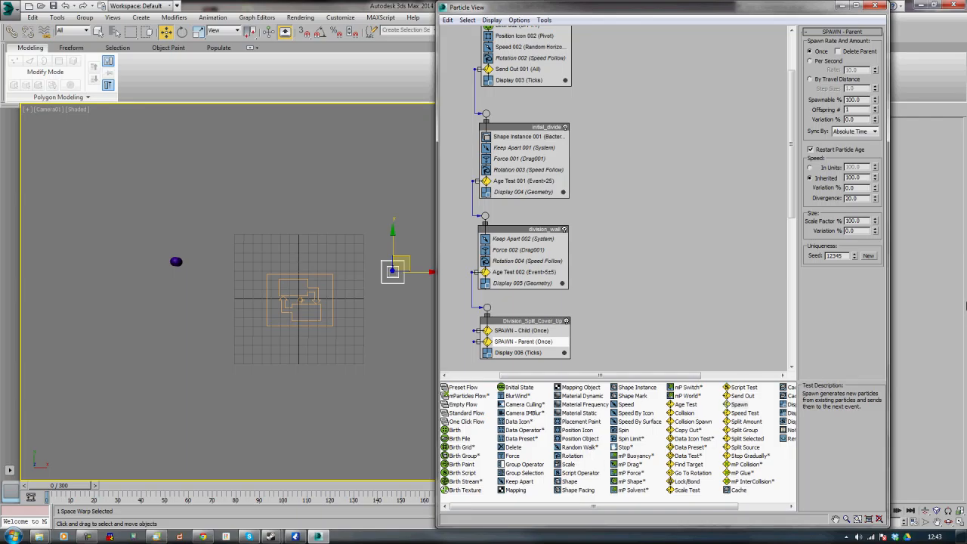
Set the SPAWN - Parent test's speed divergence to 0
{"action": "double_click", "coordinate": [864, 198]}
{"action": "type", "text": "0"}
{"action": "key", "text": "Return"}
{"action": "left_click", "coordinate": [667, 201]}
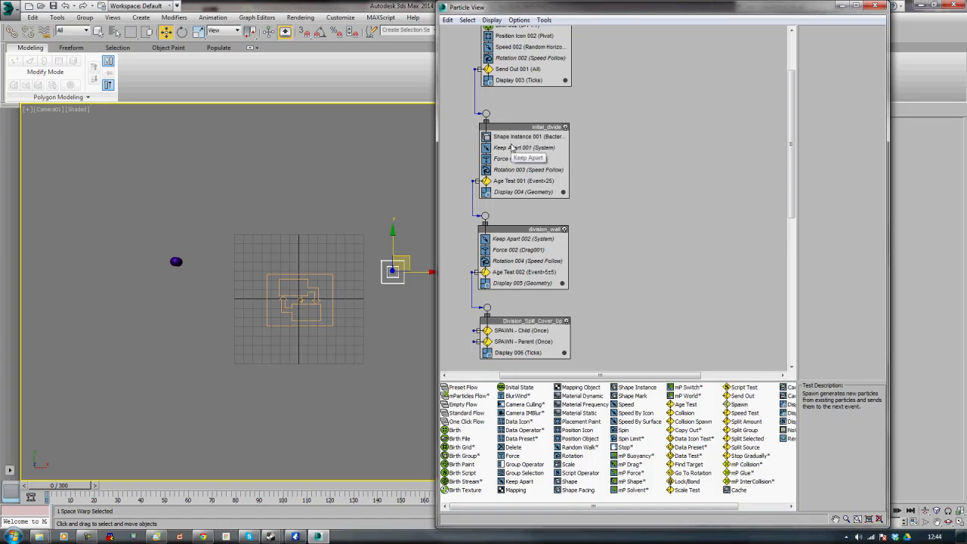
Copy the Keep Apart, Force, Rotation and Display operators from initial_divide into Division_Split_Cover_Up as instances
{"action": "left_click", "coordinate": [511, 147]}
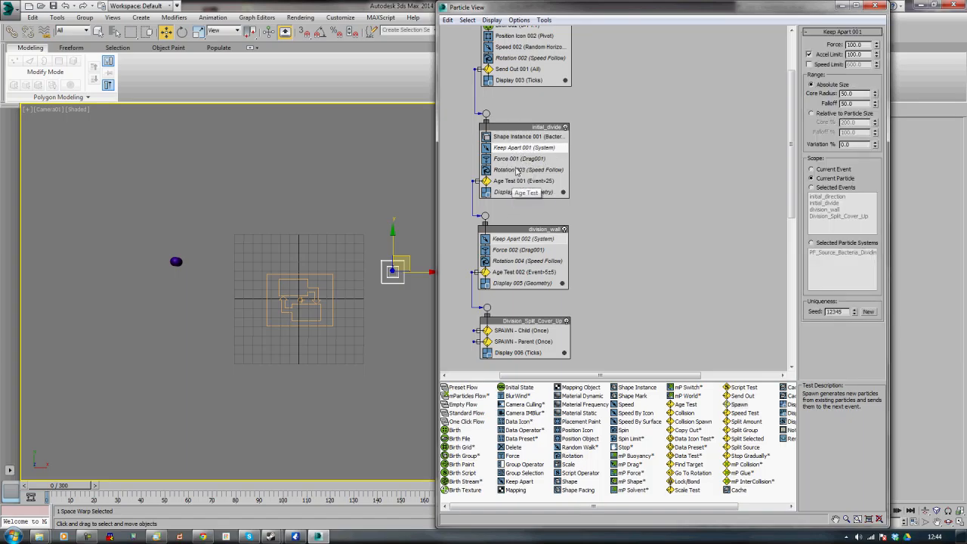
{"action": "left_click", "coordinate": [516, 160], "text": "ctrl"}
{"action": "left_click", "coordinate": [517, 170], "text": "ctrl"}
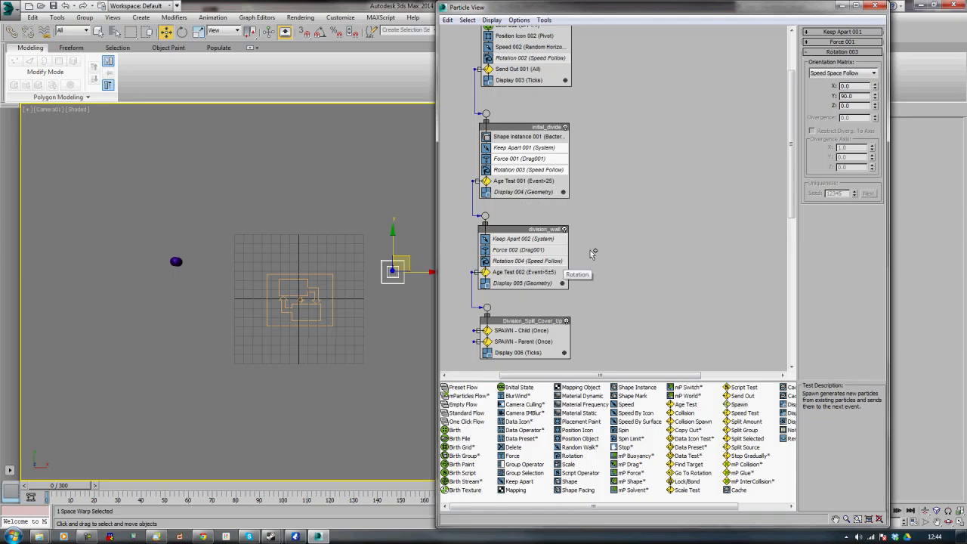
{"action": "left_click", "coordinate": [520, 194]}
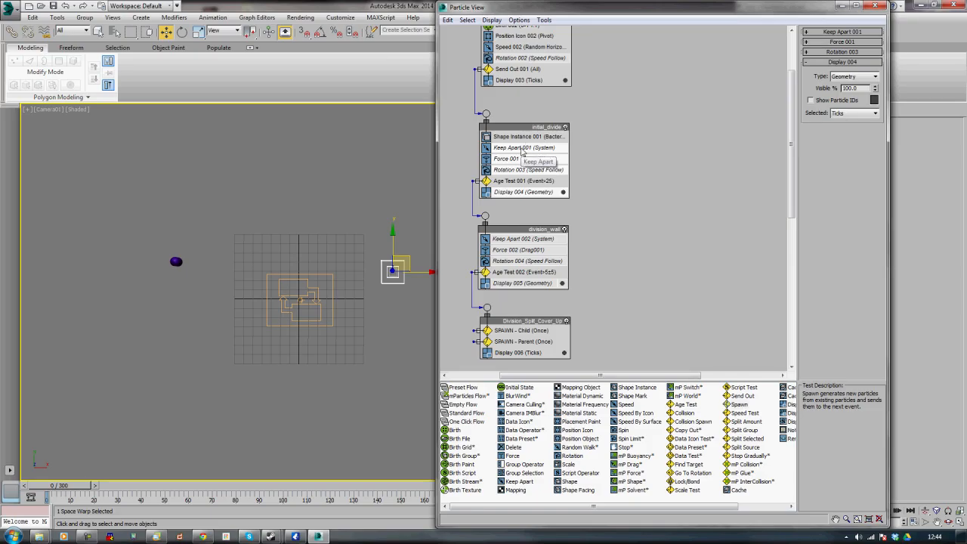
{"action": "left_click_drag", "start_coordinate": [522, 151], "coordinate": [532, 353]}
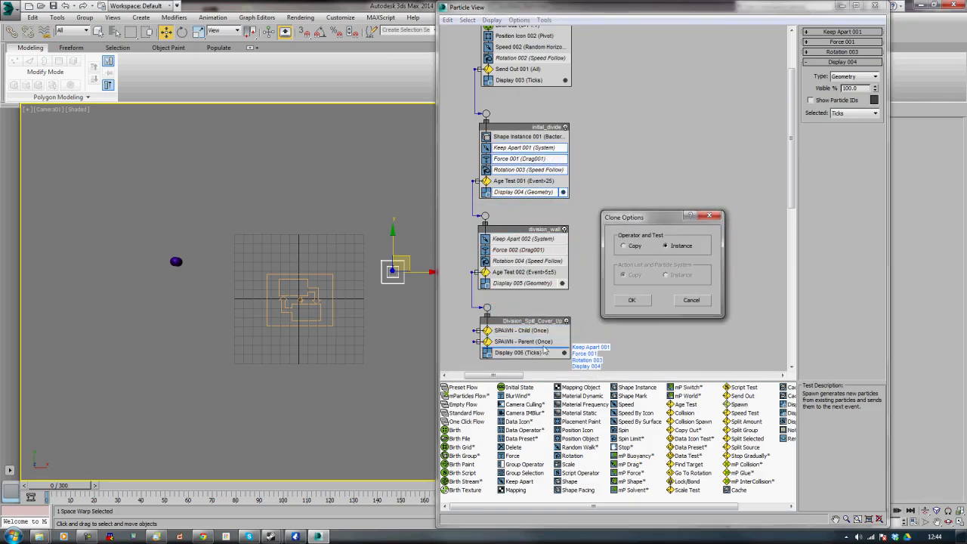
{"action": "left_click", "coordinate": [636, 302]}
{"action": "scroll", "coordinate": [636, 302], "scroll_direction": "down", "scroll_amount": 5}
{"action": "scroll", "coordinate": [636, 299], "scroll_direction": "up", "scroll_amount": 4}
{"action": "left_click", "coordinate": [637, 259]}
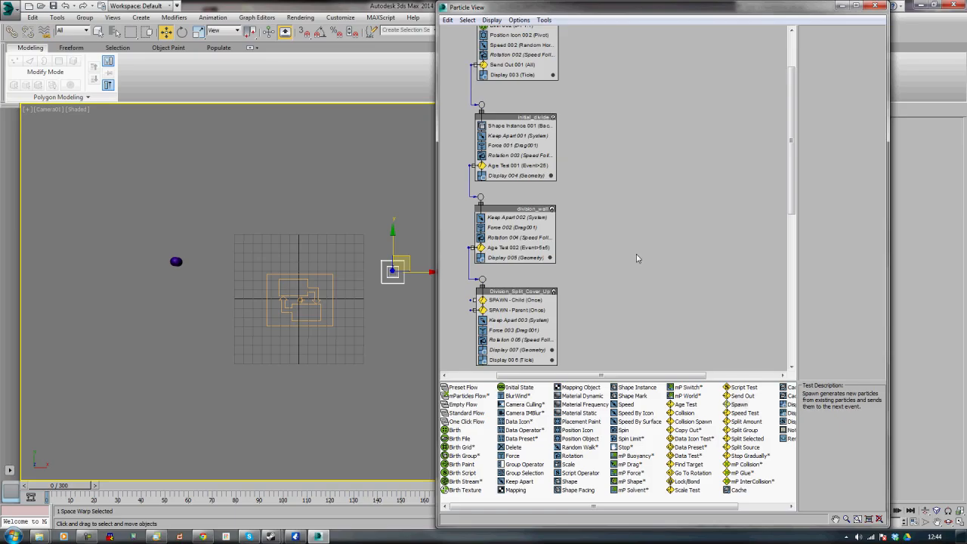
Delete the original Ticks Display operator from the Division_Split_Cover_Up event
{"action": "scroll", "coordinate": [637, 254], "scroll_direction": "up", "scroll_amount": 2}
{"action": "scroll", "coordinate": [638, 257], "scroll_direction": "down", "scroll_amount": 2}
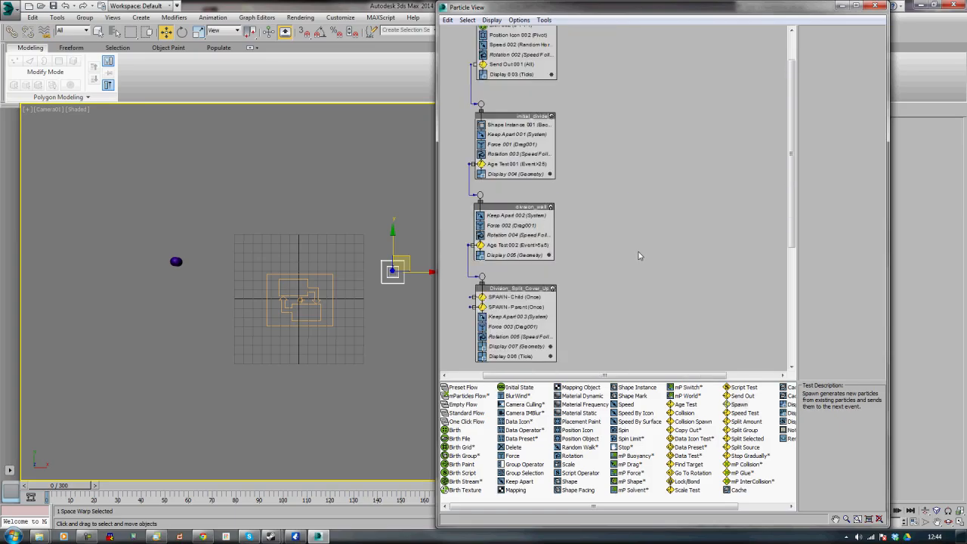
{"action": "scroll", "coordinate": [638, 257], "scroll_direction": "down", "scroll_amount": 1}
{"action": "left_click_drag", "start_coordinate": [620, 300], "coordinate": [606, 336]}
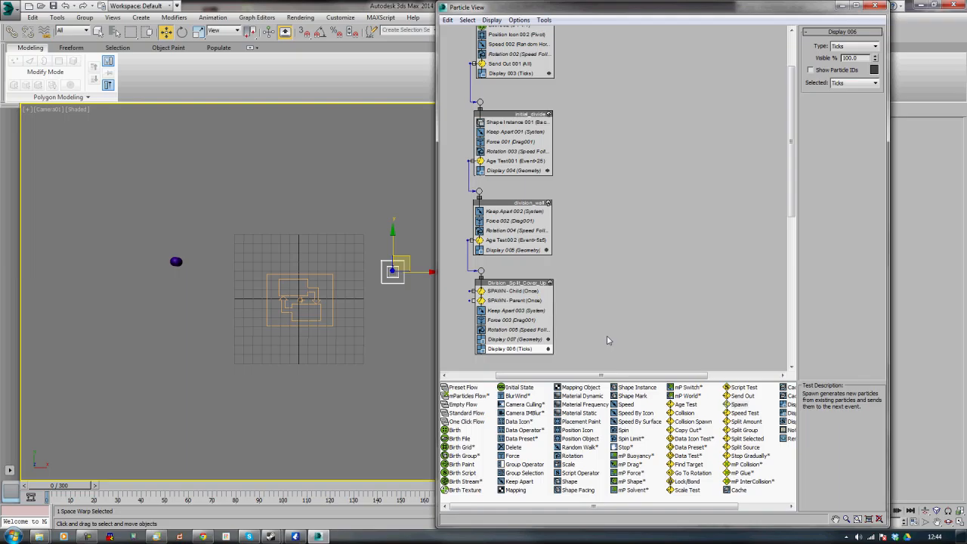
{"action": "key", "text": "Delete"}
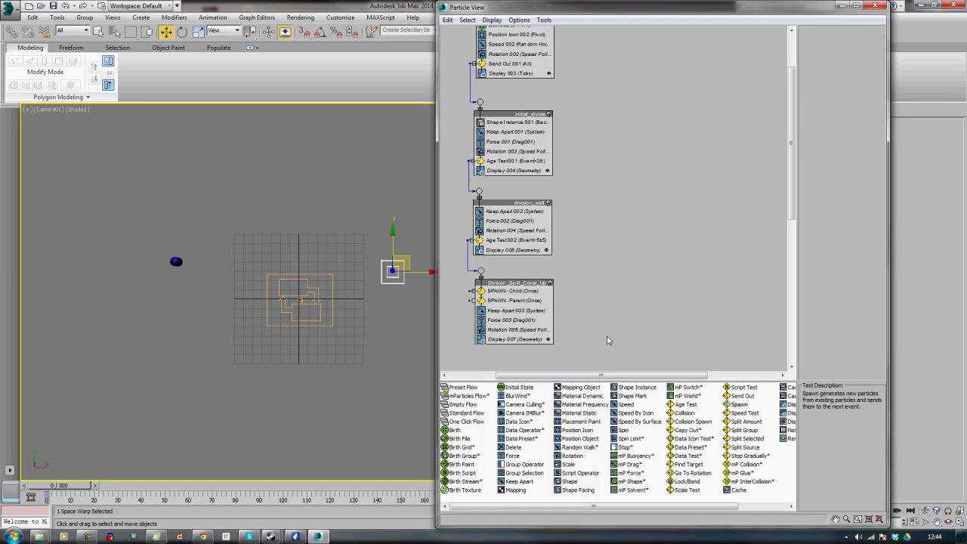
{"action": "left_click_drag", "start_coordinate": [74, 486], "coordinate": [43, 491]}
{"action": "key", "text": "w"}
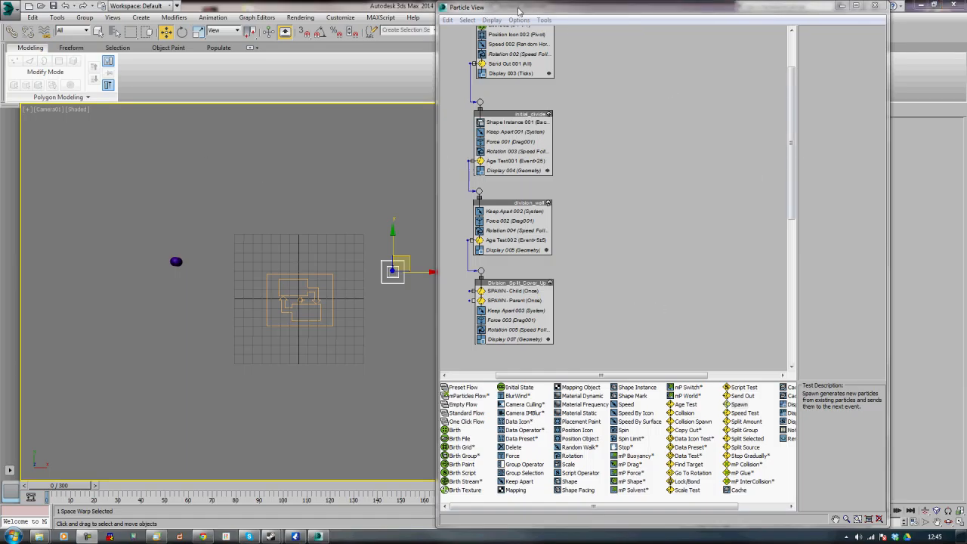
Add an Age Test above the Display in Division_Split_Cover_Up and set it to Event Age
{"action": "left_click", "coordinate": [498, 21]}
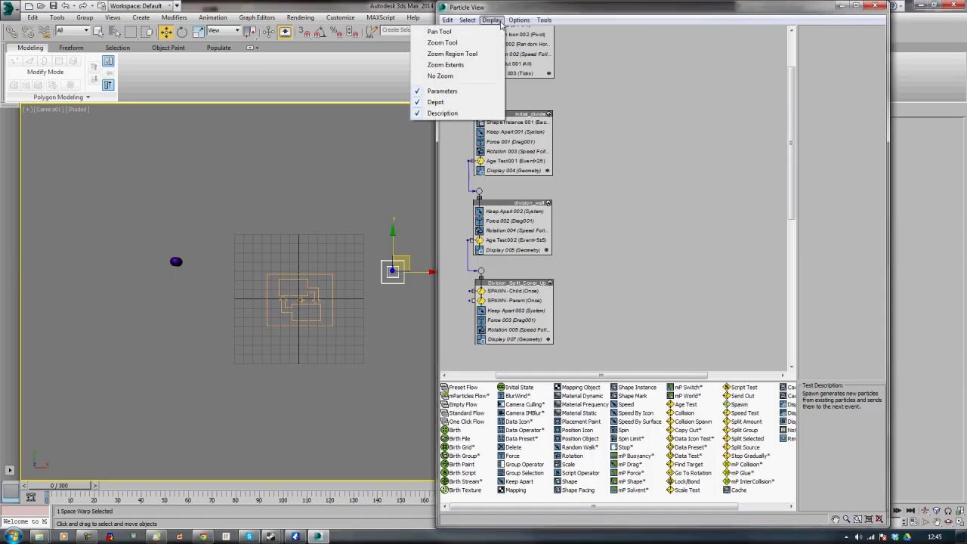
{"action": "left_click", "coordinate": [442, 43]}
{"action": "left_click_drag", "start_coordinate": [612, 133], "coordinate": [611, 126]}
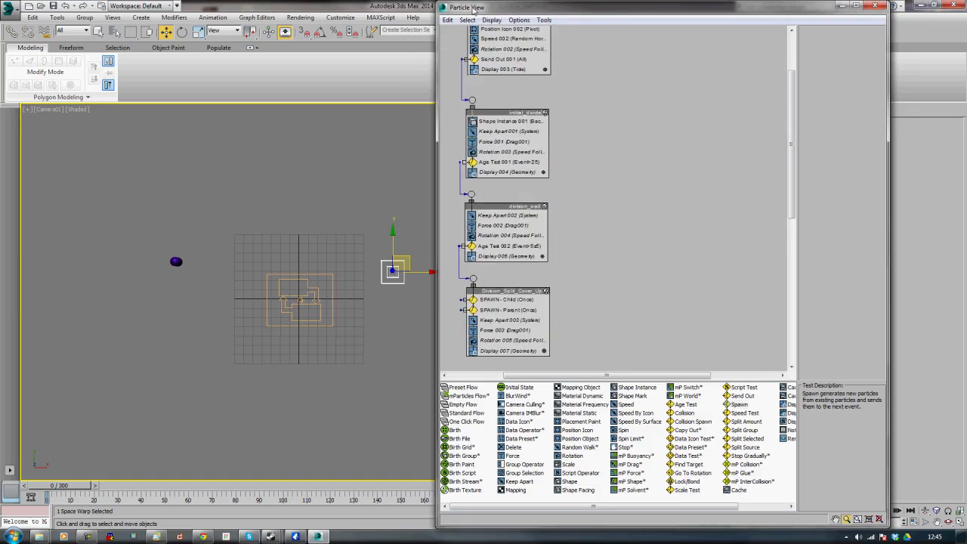
{"action": "middle_click_drag", "start_coordinate": [628, 152], "coordinate": [639, 79]}
{"action": "left_click_drag", "start_coordinate": [684, 406], "coordinate": [505, 264]}
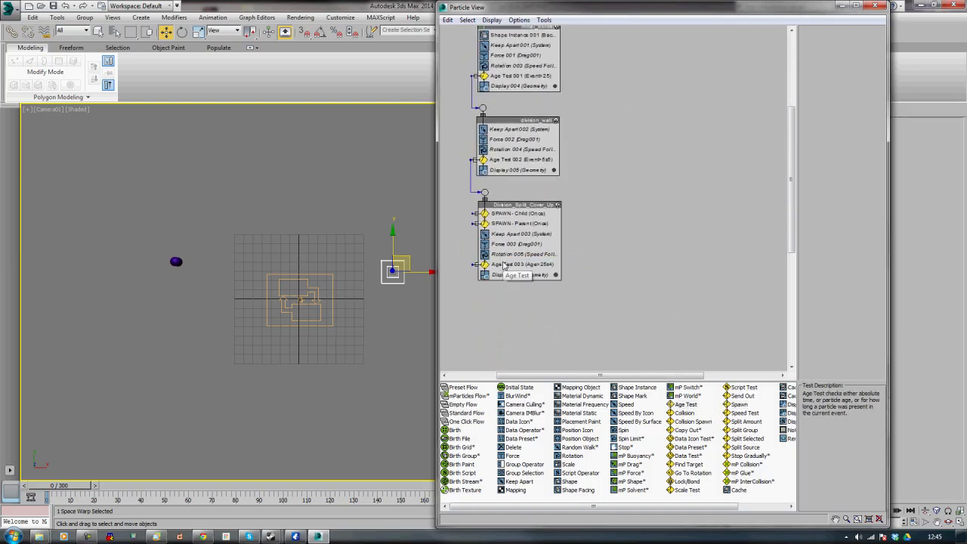
{"action": "left_click", "coordinate": [505, 264]}
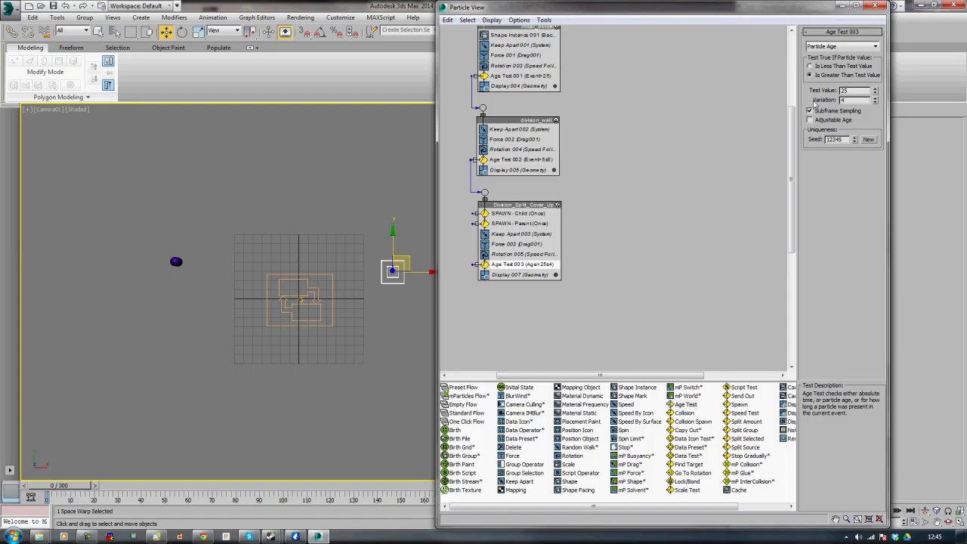
{"action": "left_click", "coordinate": [835, 47]}
{"action": "left_click", "coordinate": [838, 68]}
{"action": "right_click", "coordinate": [510, 268]}
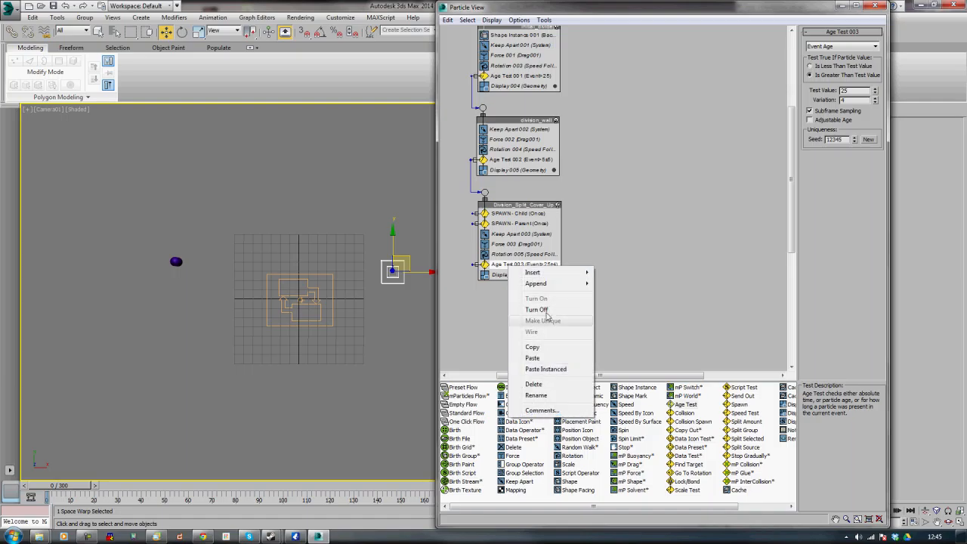
{"action": "left_click", "coordinate": [538, 384]}
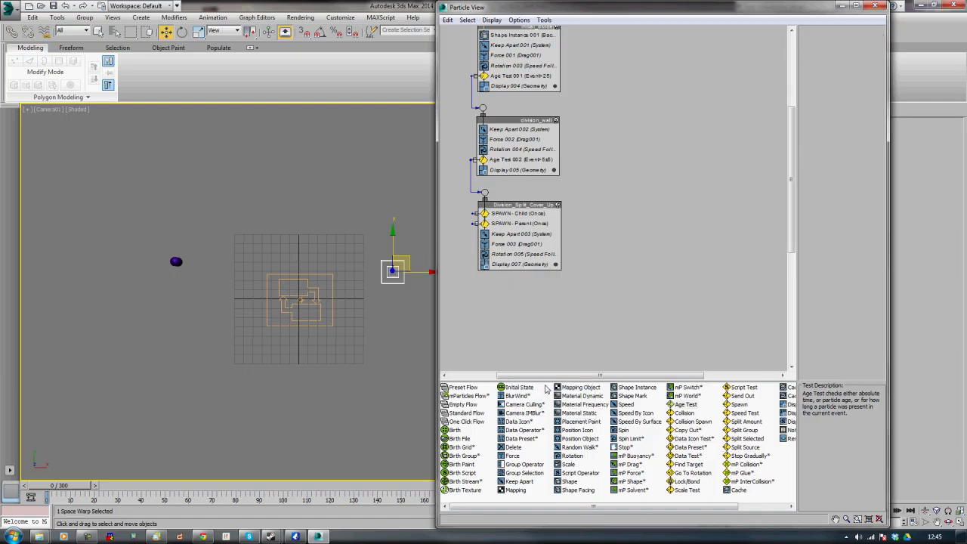
{"action": "key", "text": "ctrl+z"}
Rename the new Age Test as AGE
{"action": "right_click", "coordinate": [537, 266]}
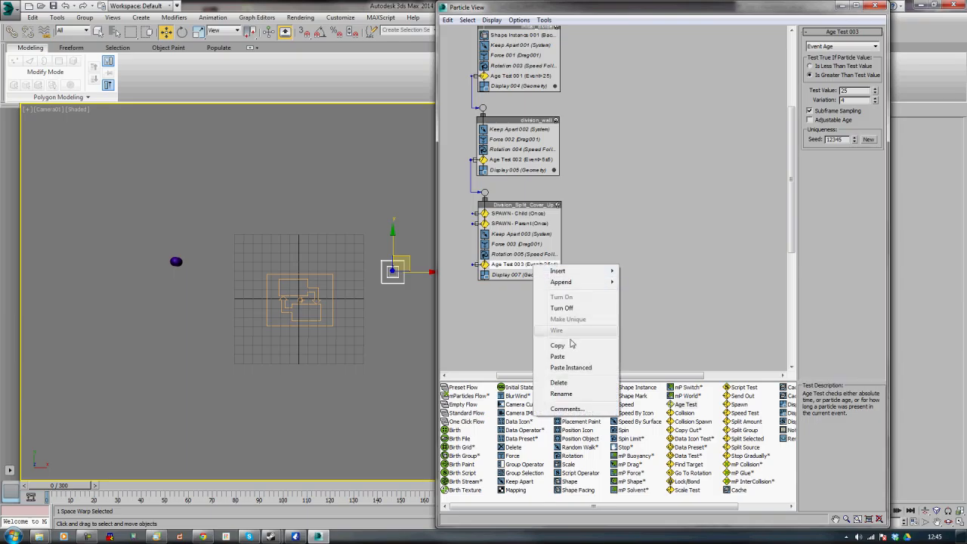
{"action": "left_click", "coordinate": [562, 393]}
{"action": "type", "text": "AGE"}
{"action": "key", "text": "Return"}
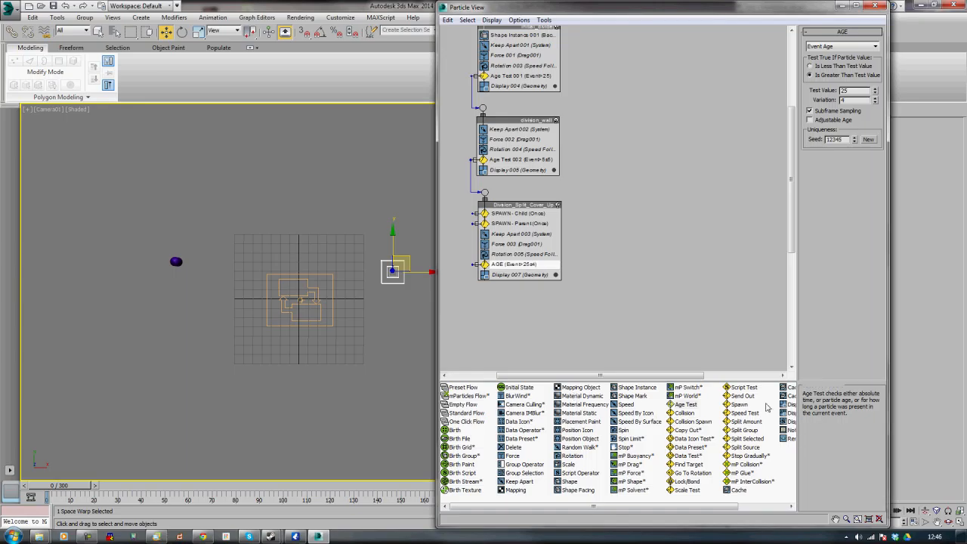
Set the AGE test value to 1 and its variation to 0
{"action": "double_click", "coordinate": [862, 90]}
{"action": "double_click", "coordinate": [864, 100]}
{"action": "type", "text": "0"}
{"action": "key", "text": "Return"}
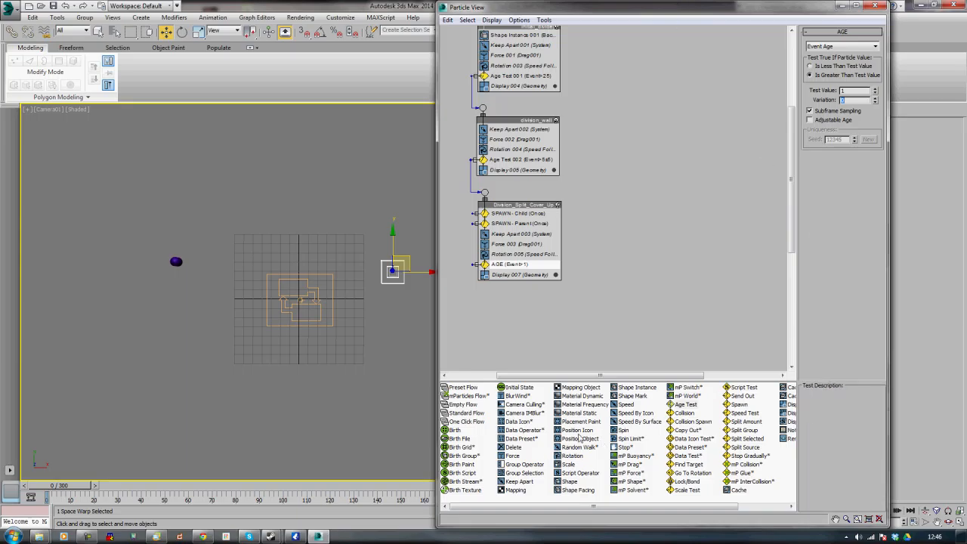
Create a new event with a Delete operator wired from the AGE test's output and place it below
{"action": "left_click_drag", "start_coordinate": [500, 446], "coordinate": [474, 264]}
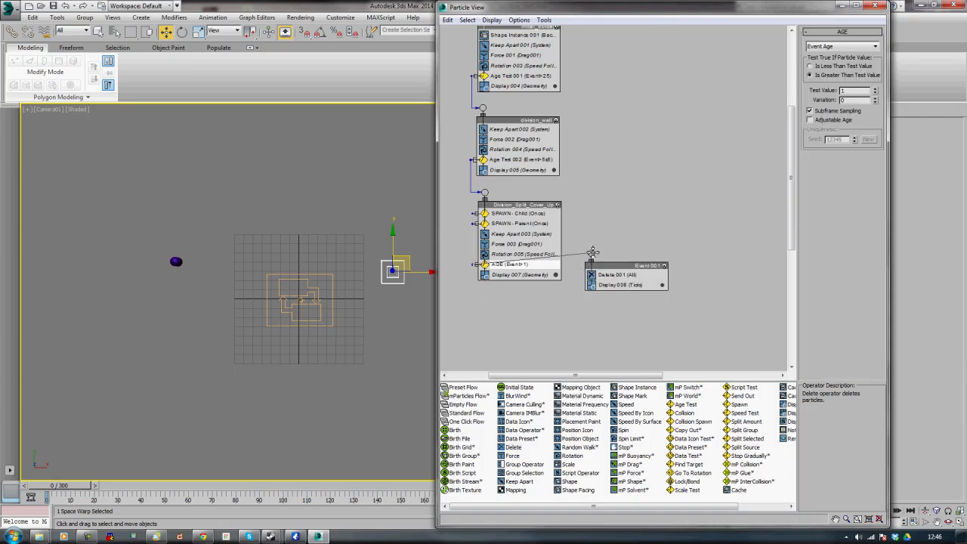
{"action": "left_click", "coordinate": [615, 286]}
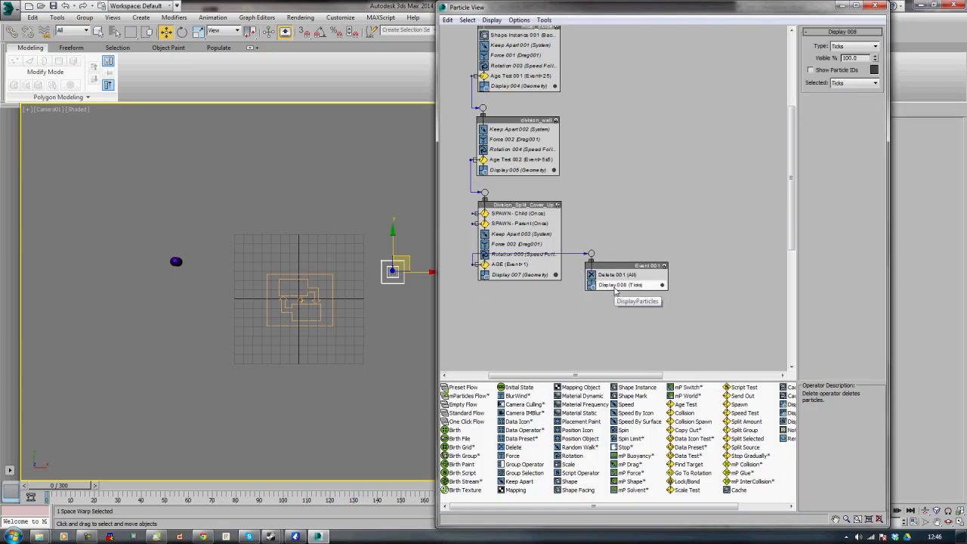
{"action": "left_click_drag", "start_coordinate": [616, 266], "coordinate": [508, 329]}
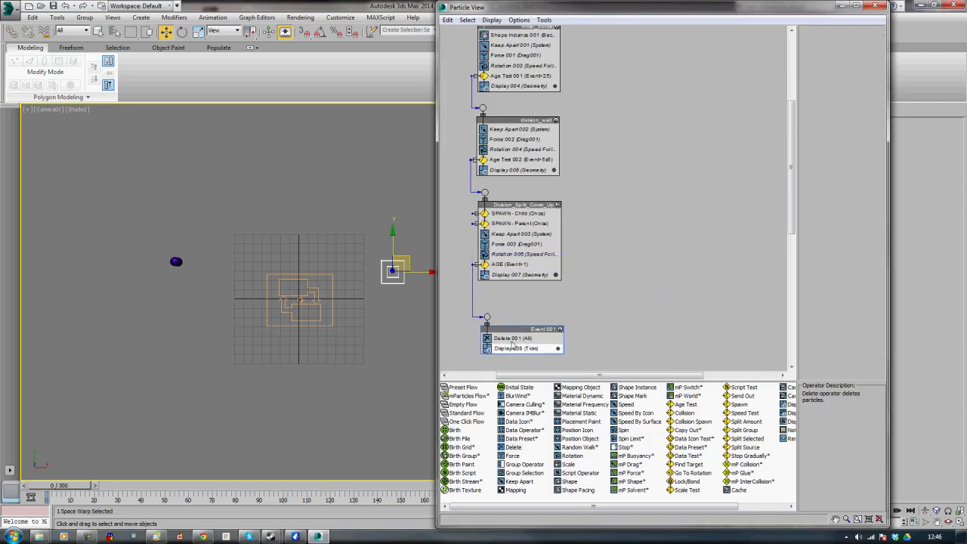
{"action": "right_click", "coordinate": [512, 349]}
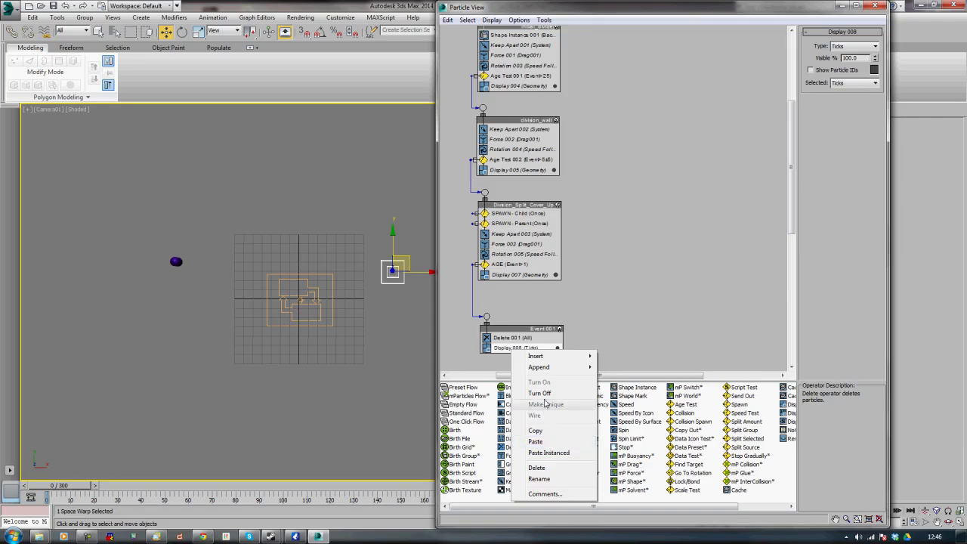
Remove the Display operator from the new event and rename the event DELETE PARTICLES
{"action": "left_click", "coordinate": [540, 468]}
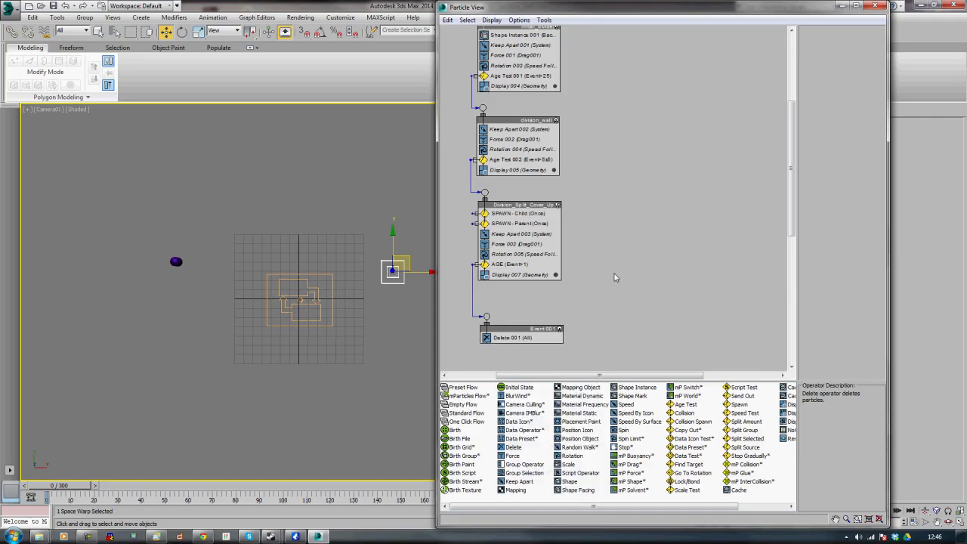
{"action": "right_click", "coordinate": [539, 331]}
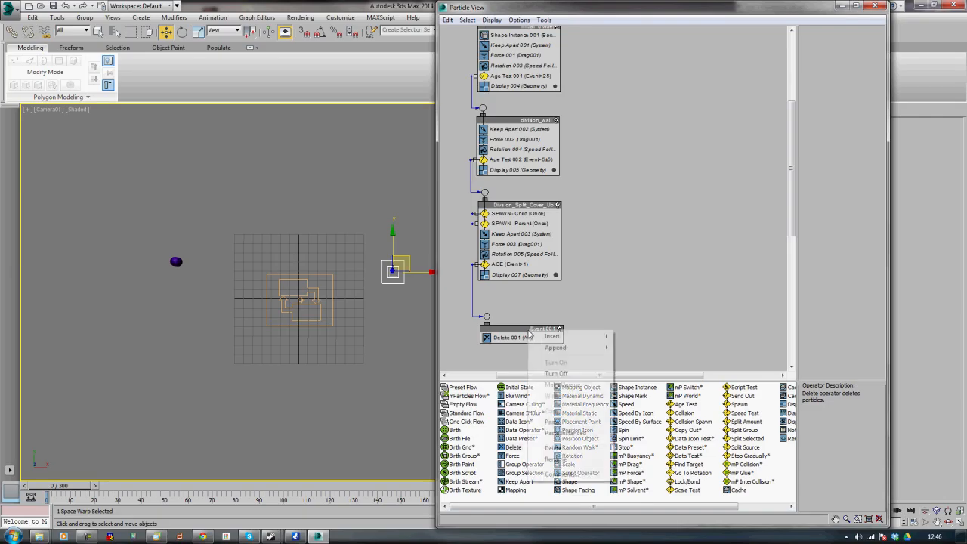
{"action": "left_click", "coordinate": [555, 459]}
{"action": "key", "text": "BackSpace"}
{"action": "type", "text": "DELETE PARTICLES"}
{"action": "key", "text": "Return"}
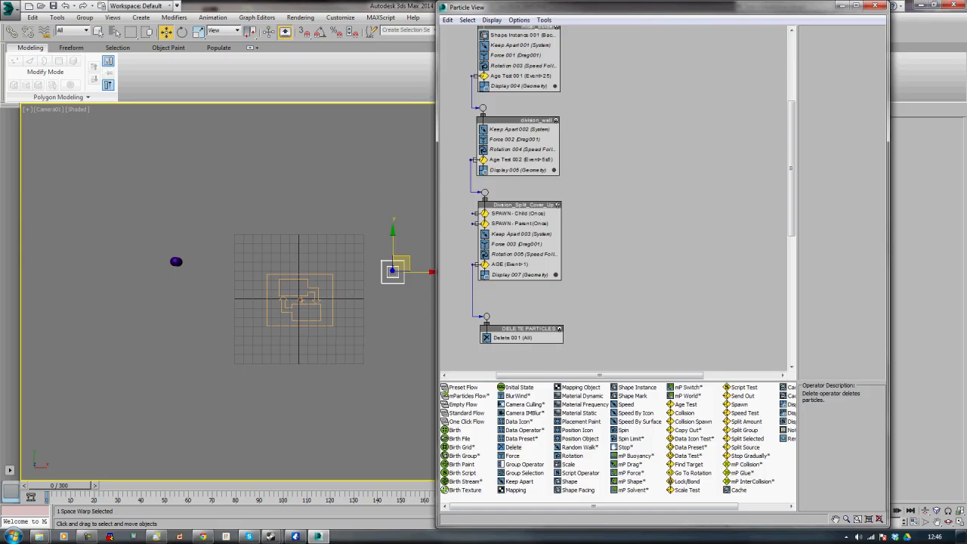
{"action": "key", "text": "alt+Tab"}
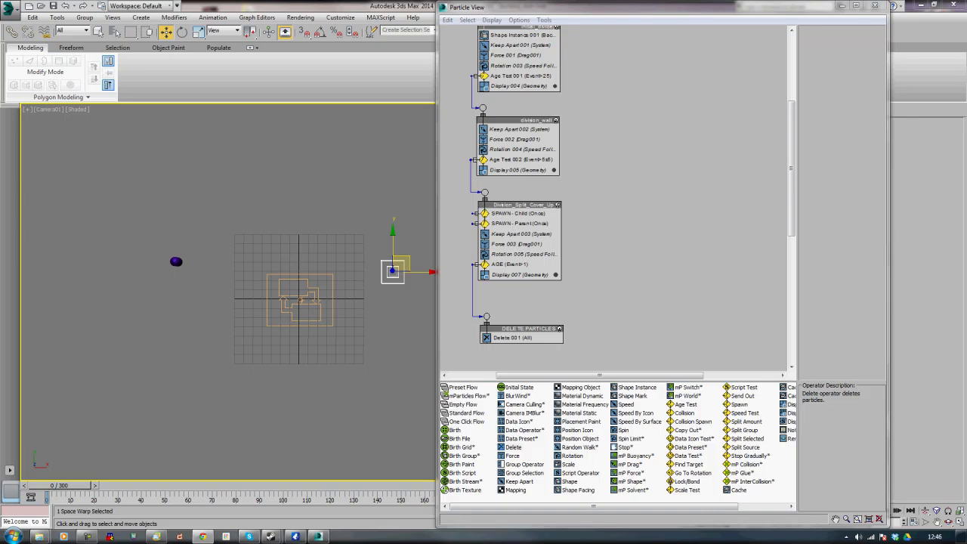
{"action": "key", "text": "alt+Tab"}
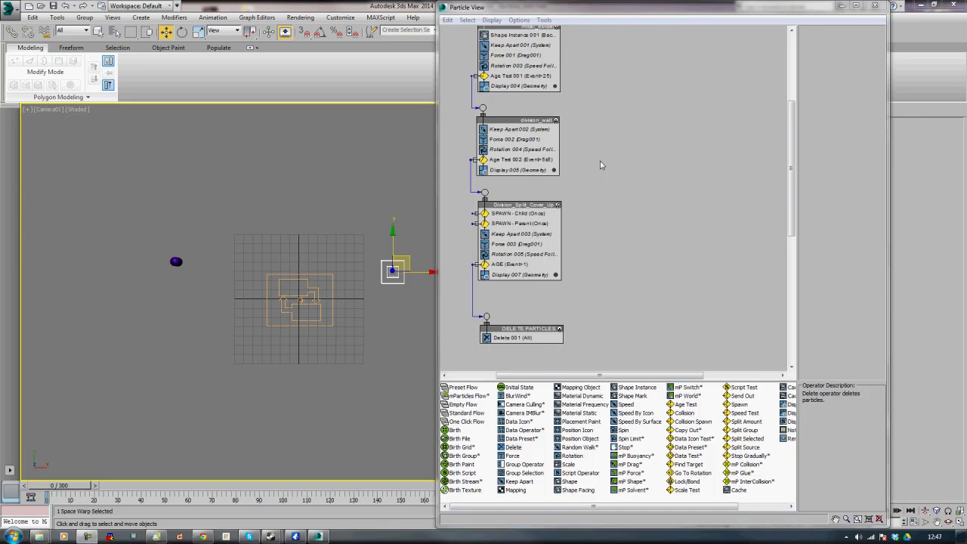
Clone the AGE test as an instance into a new separate event
{"action": "left_click", "coordinate": [509, 265]}
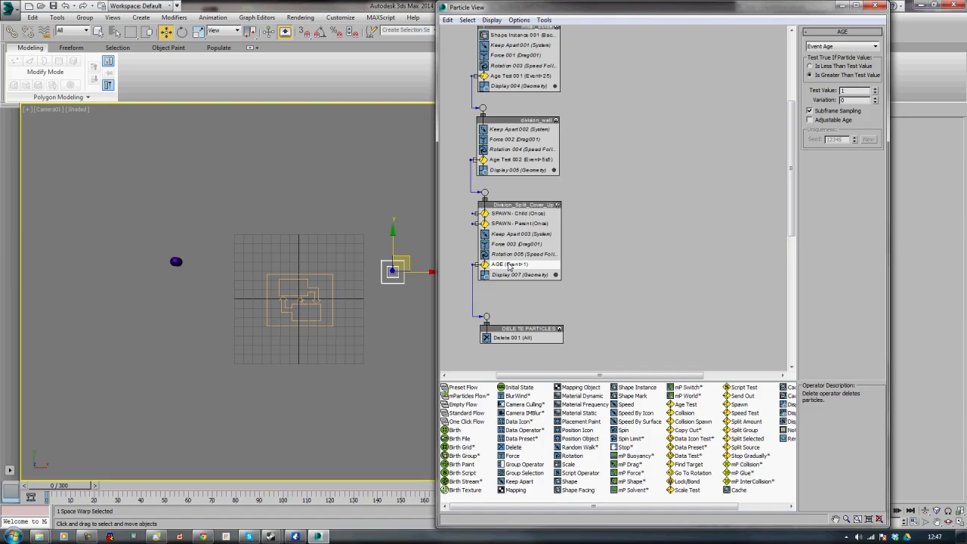
{"action": "mouse_move", "coordinate": [509, 264]}
{"action": "left_mouse_down", "text": "shift"}
{"action": "mouse_move", "coordinate": [597, 259]}
{"action": "mouse_move", "coordinate": [612, 230]}
{"action": "mouse_move", "coordinate": [641, 236]}
{"action": "left_mouse_up", "text": "shift"}
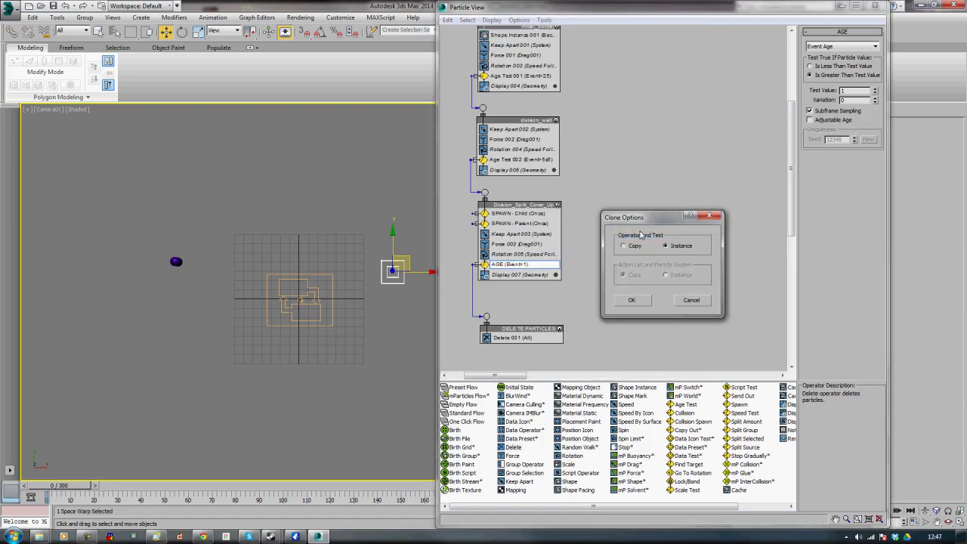
{"action": "left_click", "coordinate": [631, 301]}
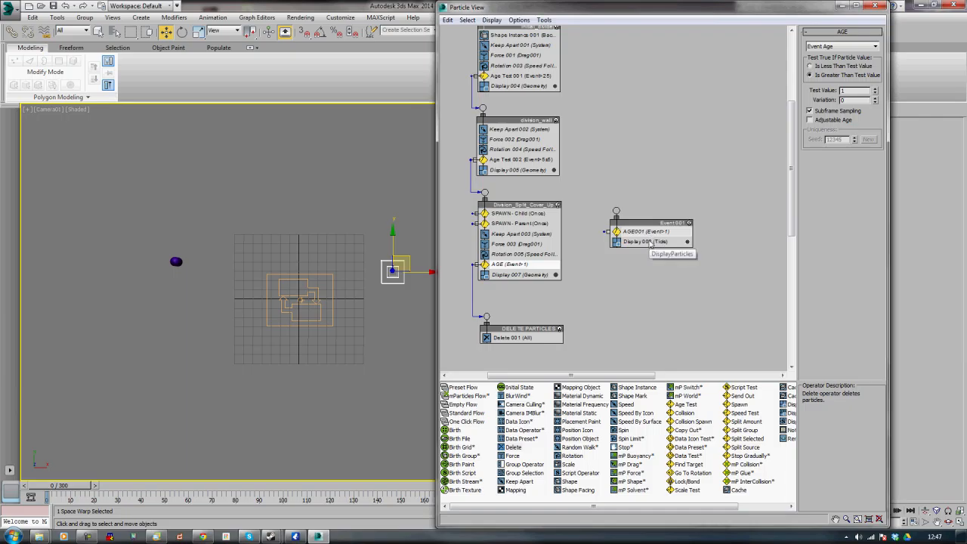
Delete the Display operator from the new AGE event and move the event slightly lower
{"action": "left_click", "coordinate": [651, 242]}
{"action": "right_click", "coordinate": [651, 243]}
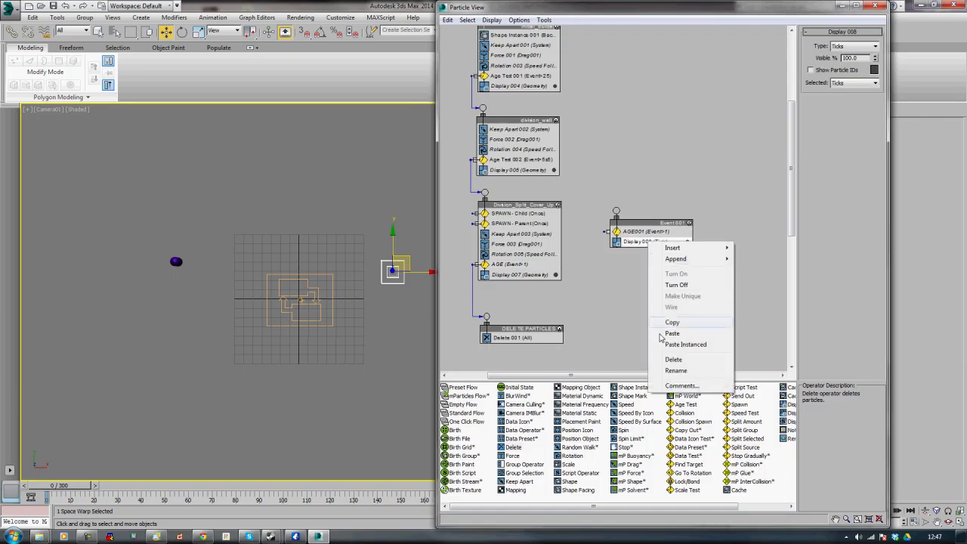
{"action": "left_click", "coordinate": [675, 370]}
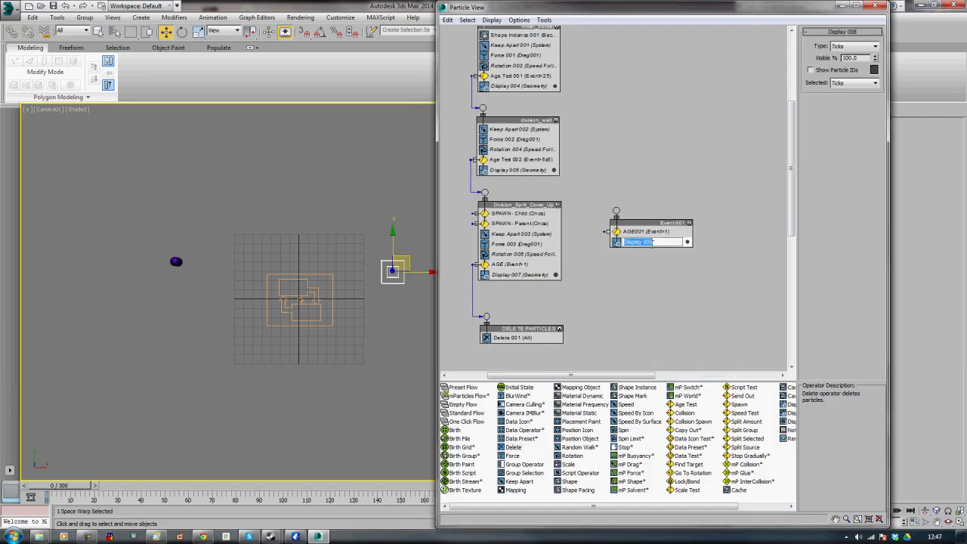
{"action": "left_click", "coordinate": [654, 291]}
{"action": "right_click", "coordinate": [636, 245]}
{"action": "left_click", "coordinate": [618, 324]}
{"action": "left_click", "coordinate": [635, 242]}
{"action": "right_click", "coordinate": [635, 244]}
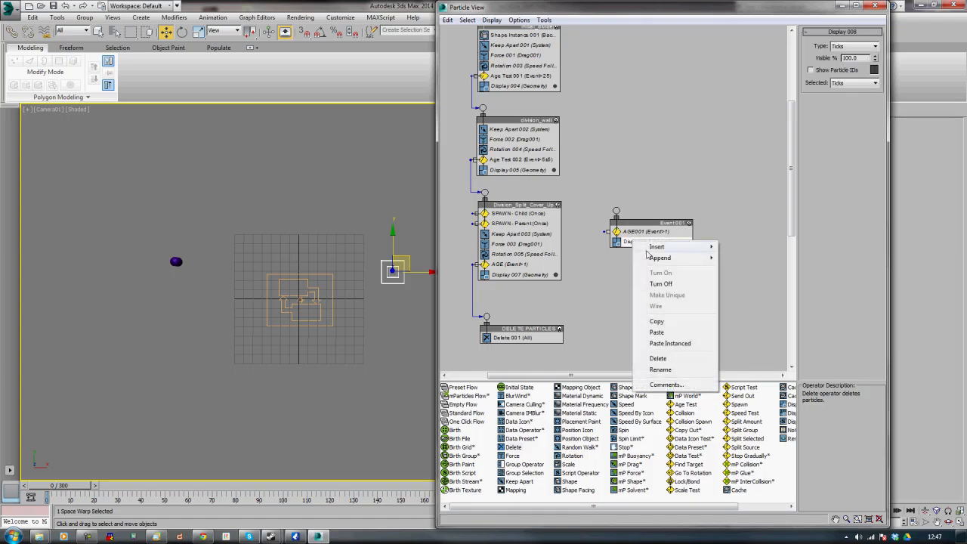
{"action": "left_click", "coordinate": [659, 359]}
{"action": "left_click_drag", "start_coordinate": [655, 223], "coordinate": [680, 249]}
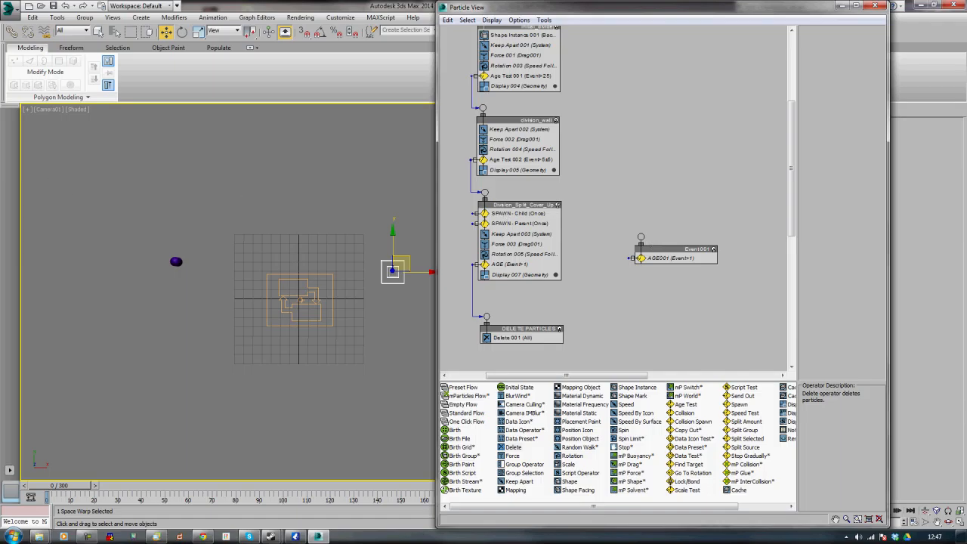
Wire the SPAWN - Parent test output into the new AGE event's input
{"action": "left_click", "coordinate": [158, 177]}
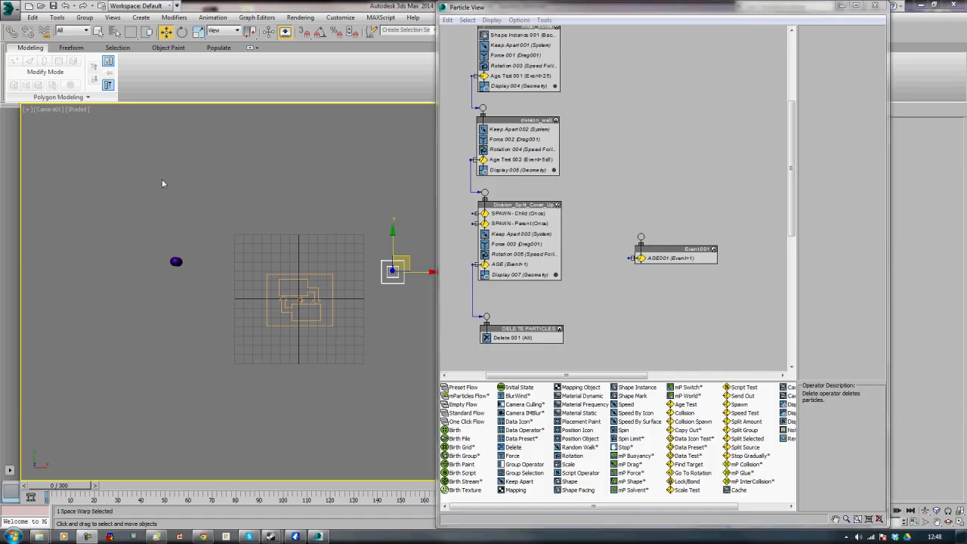
{"action": "left_click", "coordinate": [580, 239]}
{"action": "left_click_drag", "start_coordinate": [580, 241], "coordinate": [641, 237]}
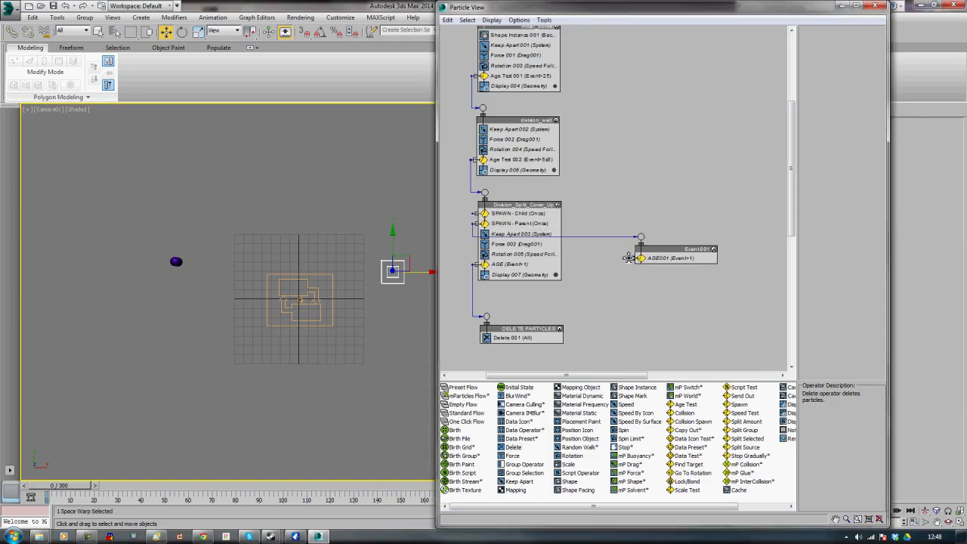
Wire the new event's AGE001 test output back to the initial_divide event's input
{"action": "right_click", "coordinate": [639, 167]}
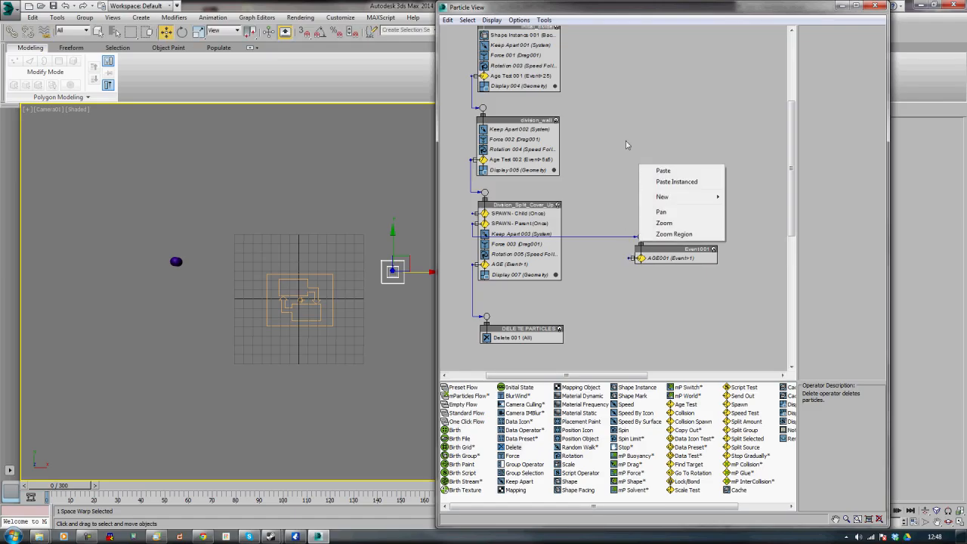
{"action": "left_click", "coordinate": [615, 164]}
{"action": "scroll", "coordinate": [614, 163], "scroll_direction": "up", "scroll_amount": 3}
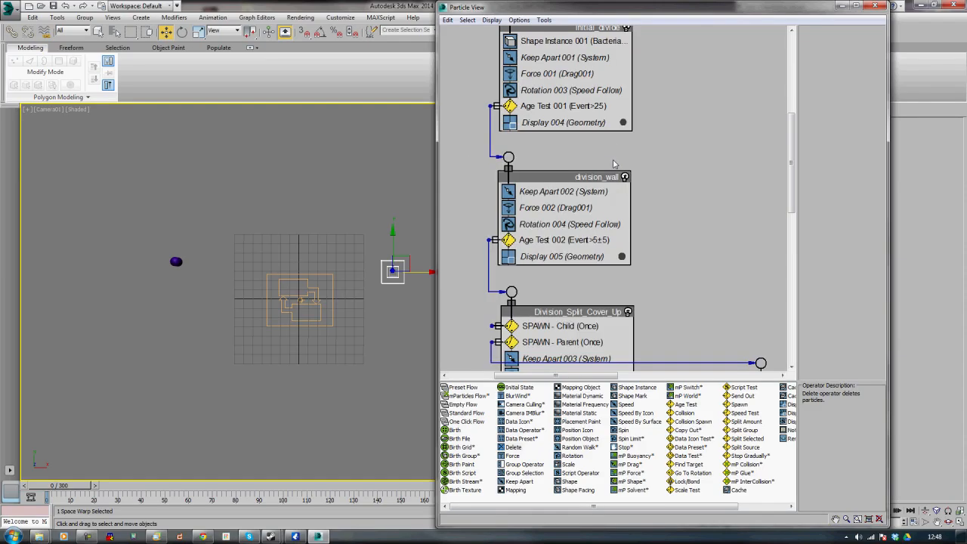
{"action": "scroll", "coordinate": [614, 163], "scroll_direction": "down", "scroll_amount": 3}
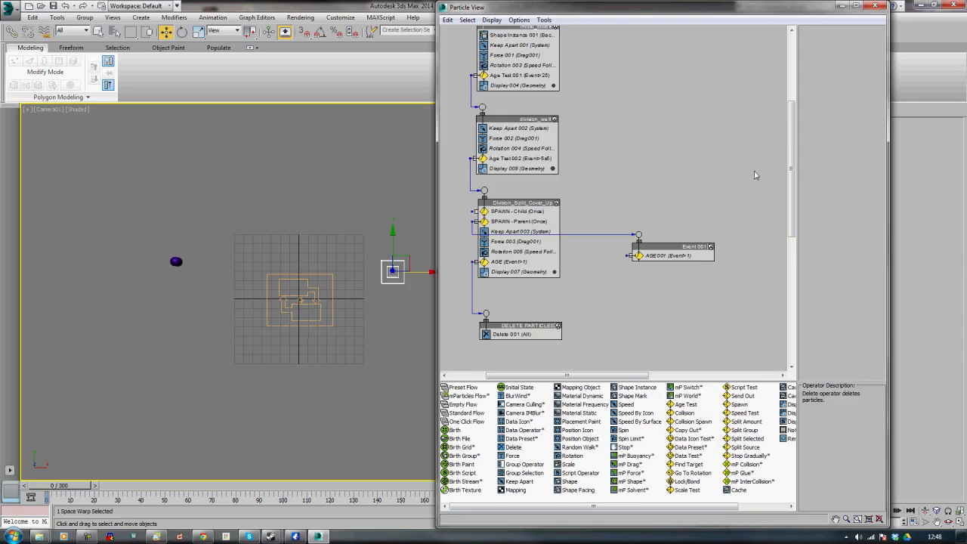
{"action": "left_click_drag", "start_coordinate": [795, 187], "coordinate": [795, 174]}
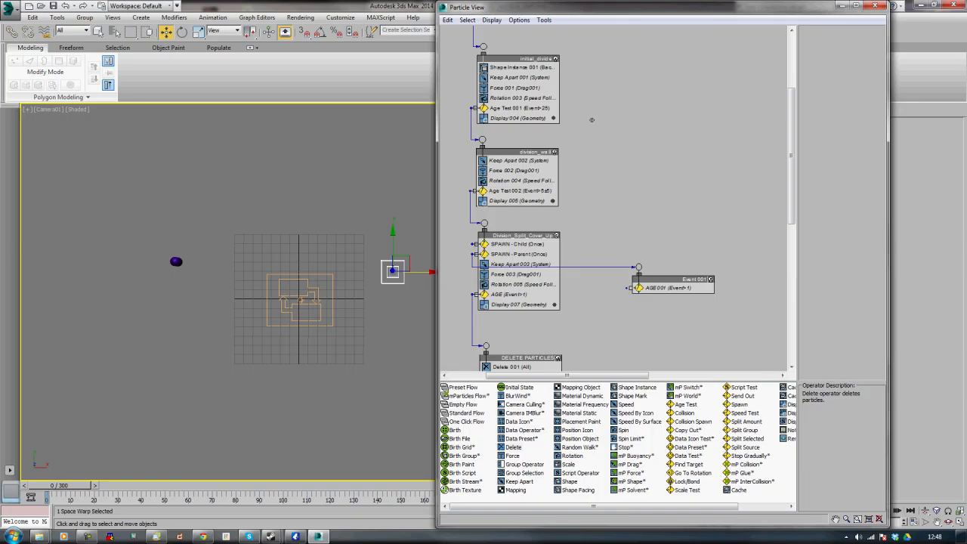
{"action": "left_click_drag", "start_coordinate": [633, 288], "coordinate": [484, 46]}
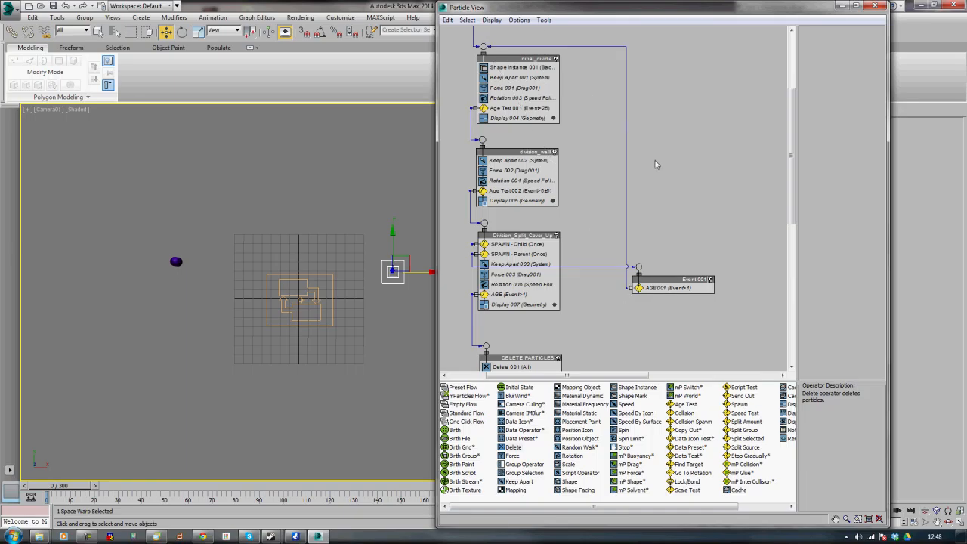
Turn off Renderable in the new event's object properties
{"action": "right_click", "coordinate": [680, 281]}
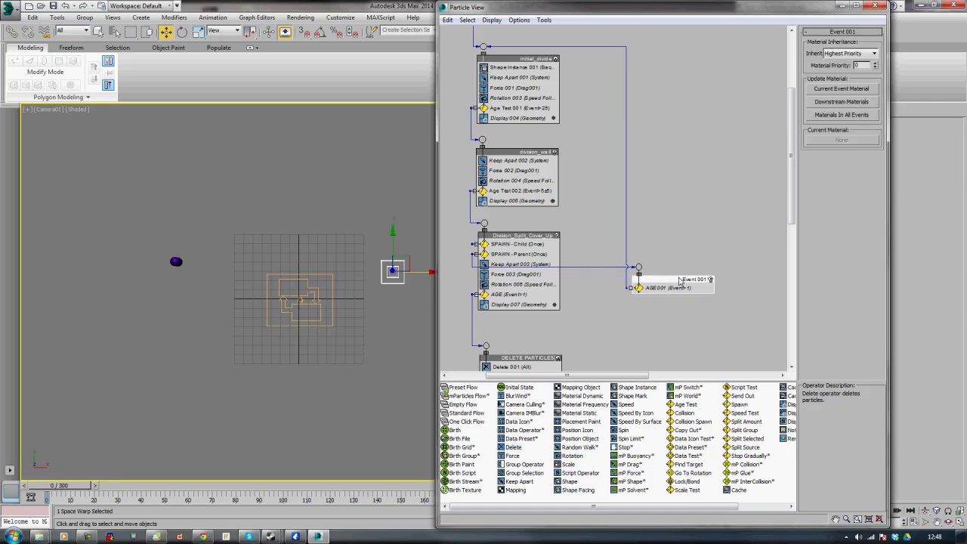
{"action": "left_click", "coordinate": [709, 421]}
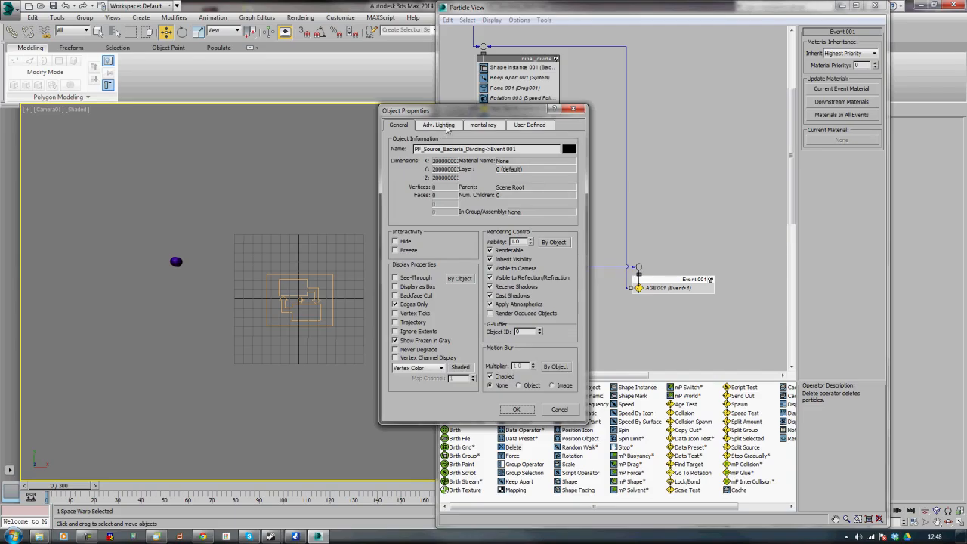
{"action": "left_click_drag", "start_coordinate": [448, 118], "coordinate": [579, 95]}
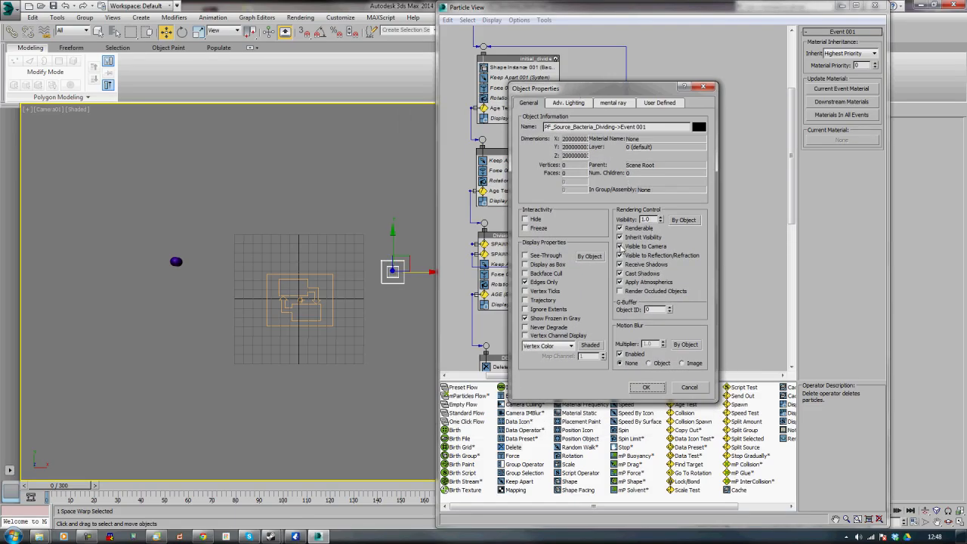
{"action": "left_click", "coordinate": [620, 228]}
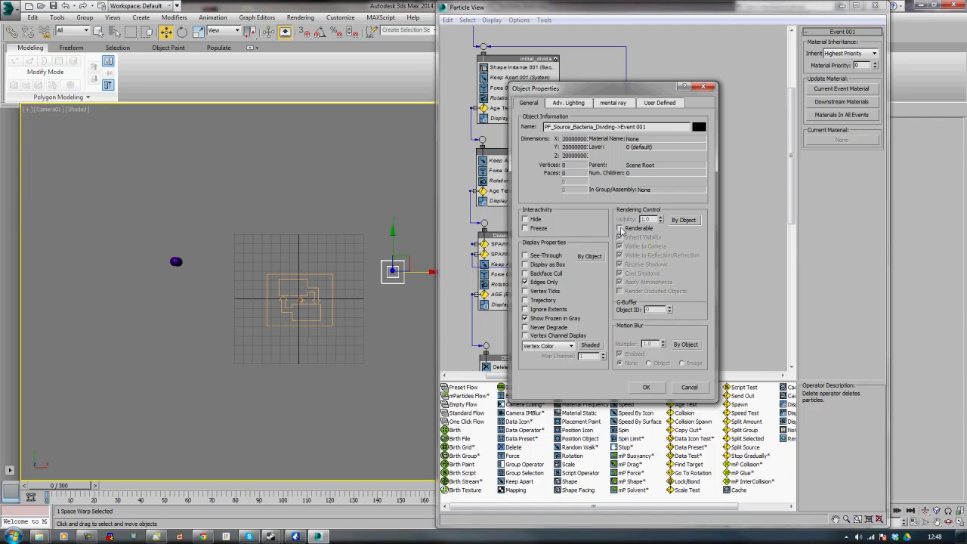
{"action": "left_click", "coordinate": [642, 390]}
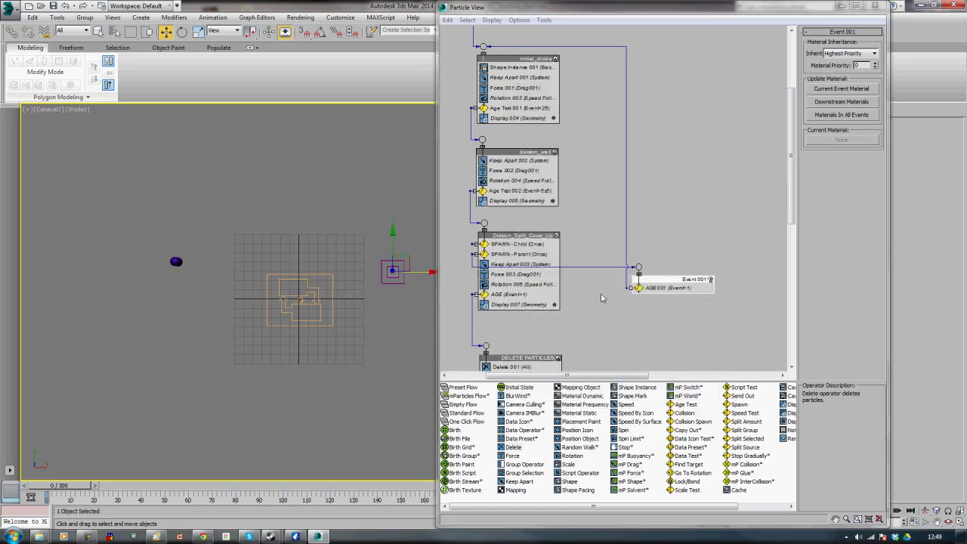
Rename the new event as division_parent_non-renderable, using underscores between words
{"action": "right_click", "coordinate": [671, 285]}
{"action": "left_click", "coordinate": [698, 409]}
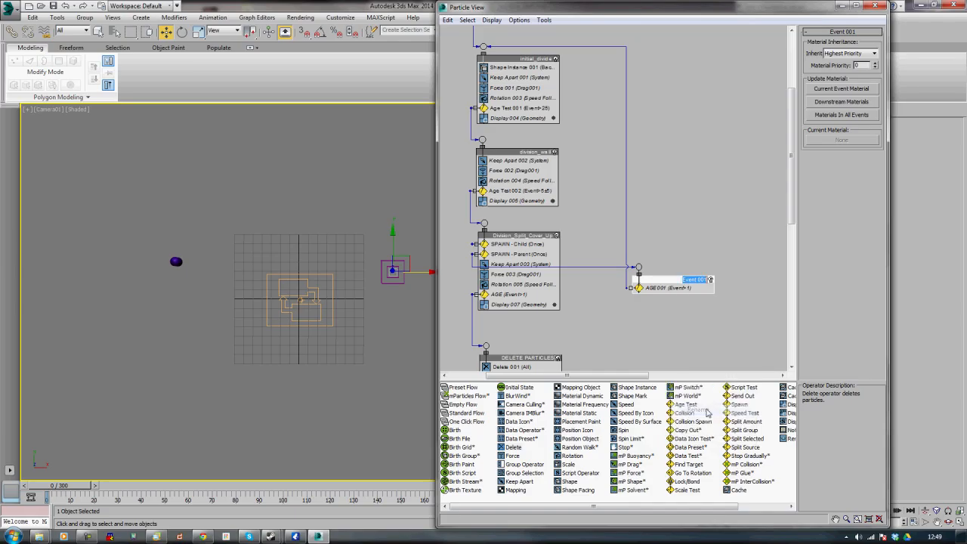
{"action": "key", "text": "BackSpace"}
{"action": "type", "text": "division parent non-render"}
{"action": "double_click", "coordinate": [669, 280]}
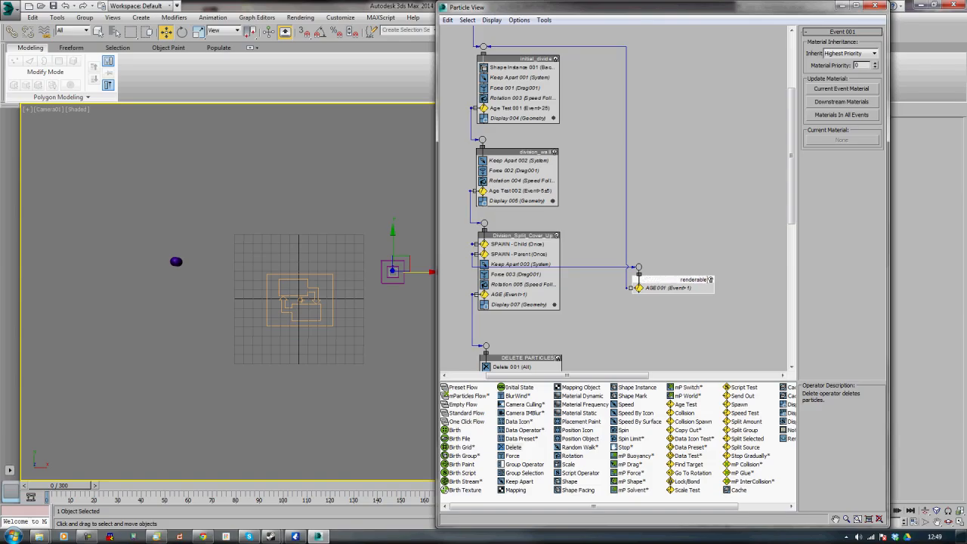
{"action": "key", "text": "Home"}
{"action": "key", "text": "BackSpace"}
{"action": "type", "text": "_"}
{"action": "key", "text": "BackSpace"}
{"action": "type", "text": "_"}
Rename the DELETE PARTICLES event as DELETE_PARTICLES
{"action": "left_click", "coordinate": [521, 358]}
{"action": "right_click", "coordinate": [521, 360]}
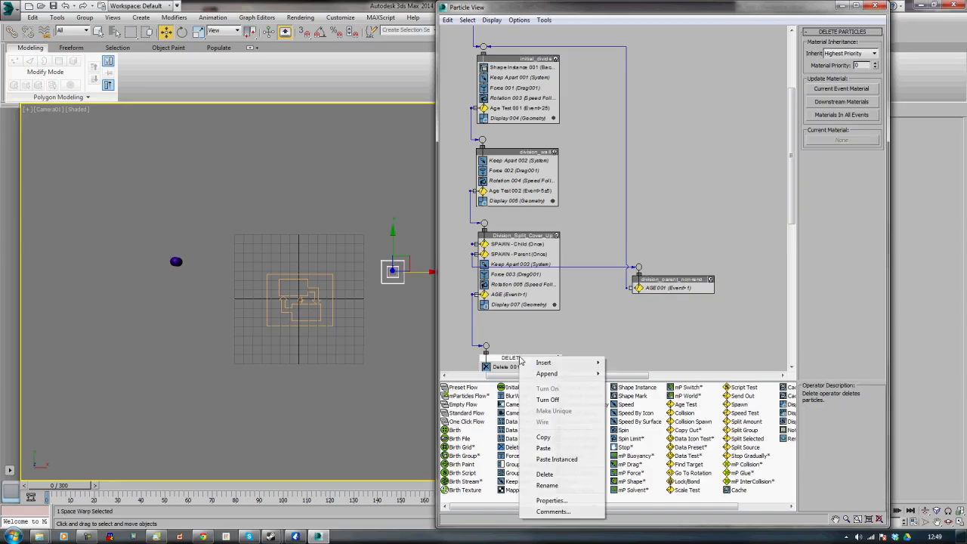
{"action": "left_click", "coordinate": [547, 485]}
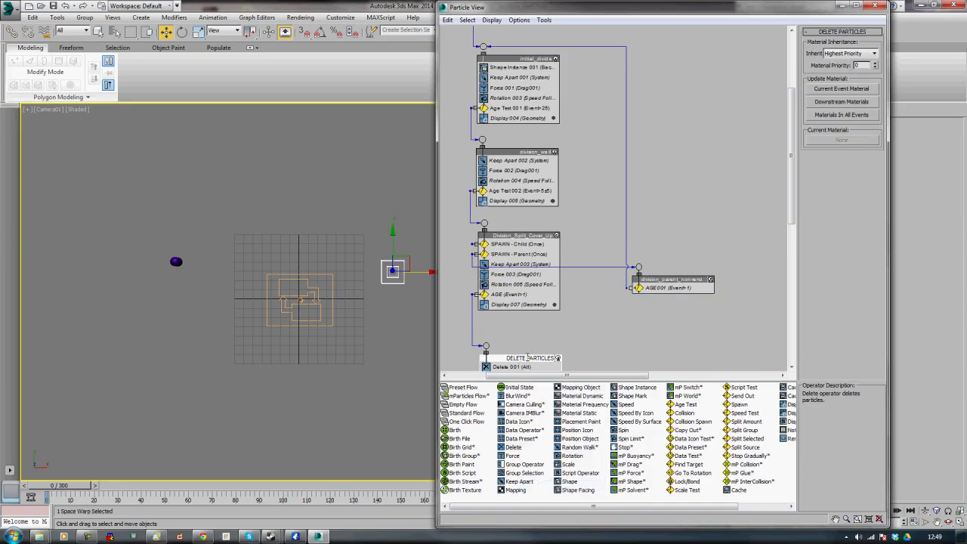
{"action": "type", "text": "_"}
{"action": "key", "text": "Return"}
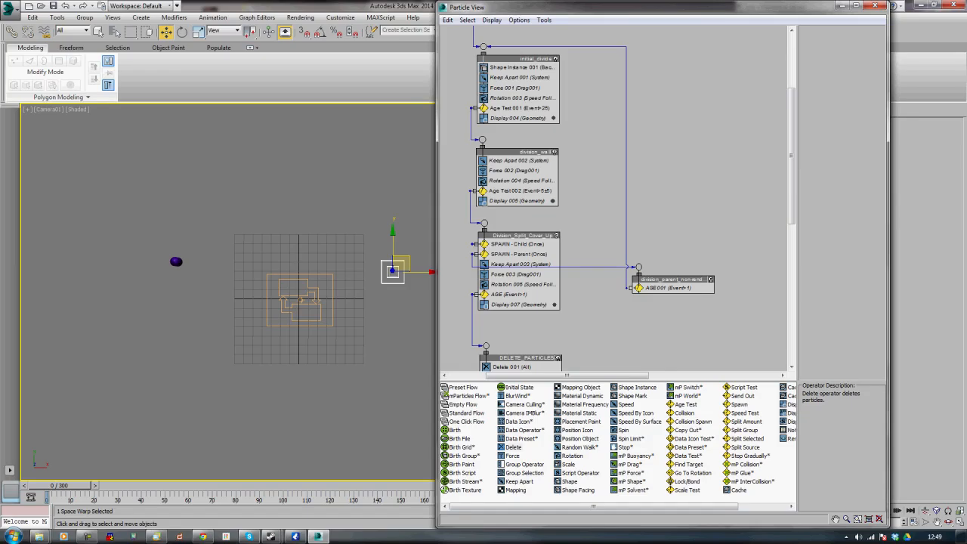
Widen the Particle View window and reposition the division_parent_non-renderable event and its wire
{"action": "key", "text": "alt+Tab"}
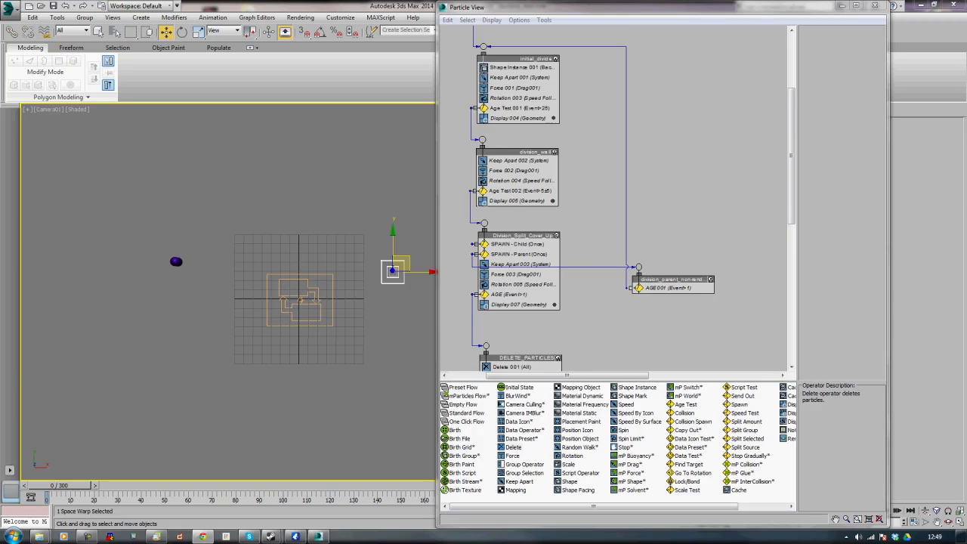
{"action": "scroll", "coordinate": [451, 105], "scroll_direction": "down", "scroll_amount": 1}
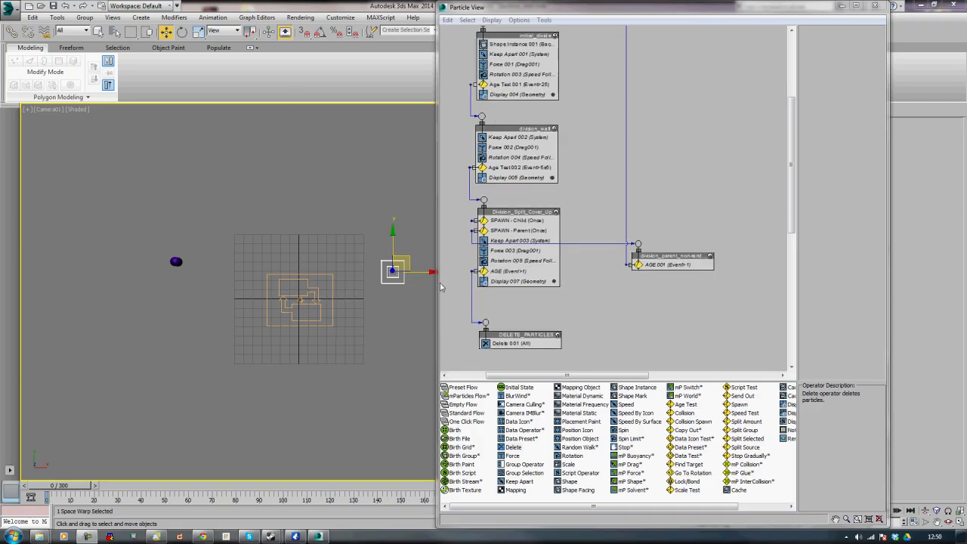
{"action": "left_click_drag", "start_coordinate": [438, 287], "coordinate": [292, 286]}
{"action": "mouse_move", "coordinate": [481, 303]}
{"action": "middle_mouse_down"}
{"action": "mouse_move", "coordinate": [486, 283]}
{"action": "mouse_move", "coordinate": [477, 298]}
{"action": "middle_mouse_up"}
{"action": "left_click_drag", "start_coordinate": [524, 257], "coordinate": [516, 205]}
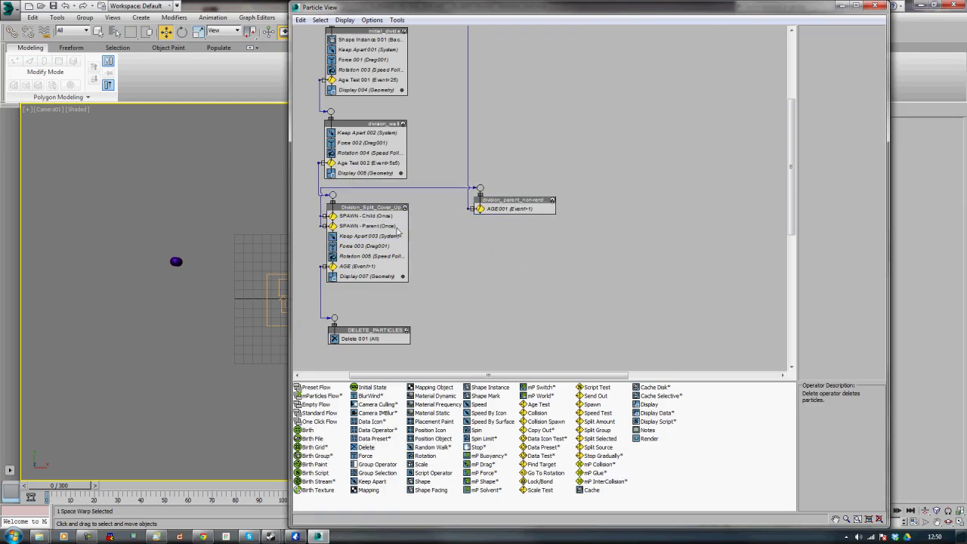
{"action": "left_click_drag", "start_coordinate": [401, 229], "coordinate": [477, 189]}
Add a new event with a Speed operator and rename it division_child_non-renderable
{"action": "left_click", "coordinate": [480, 405]}
{"action": "left_click_drag", "start_coordinate": [481, 405], "coordinate": [504, 276]}
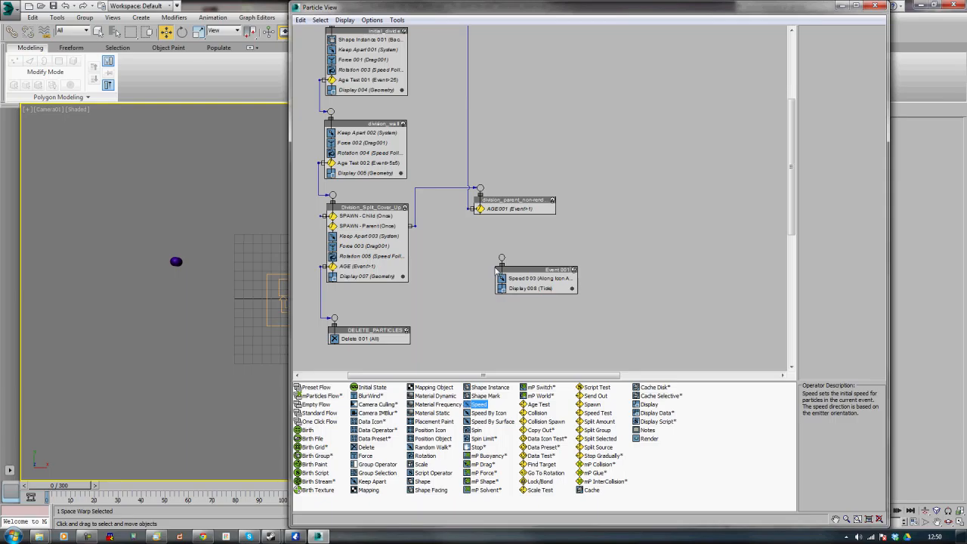
{"action": "left_click", "coordinate": [542, 274]}
{"action": "right_click", "coordinate": [542, 272]}
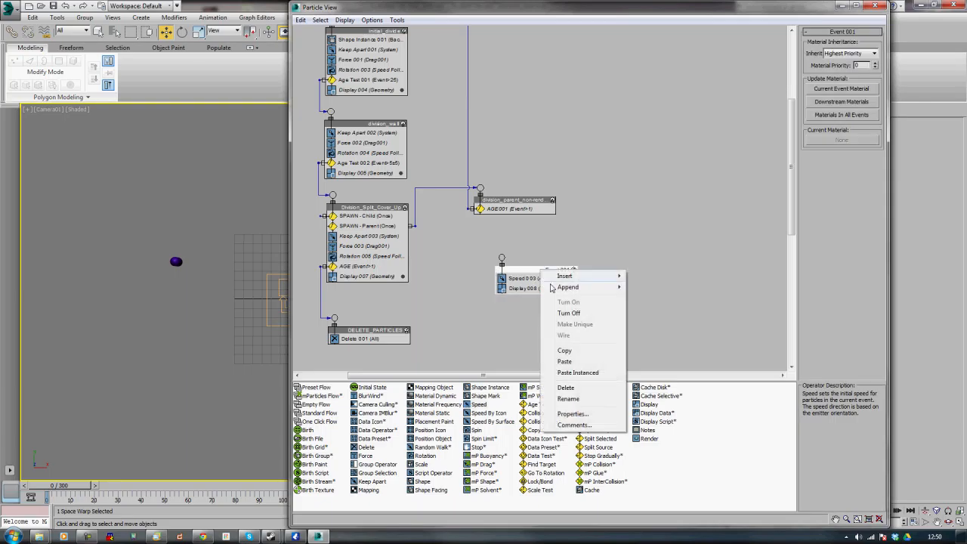
{"action": "left_click", "coordinate": [568, 399]}
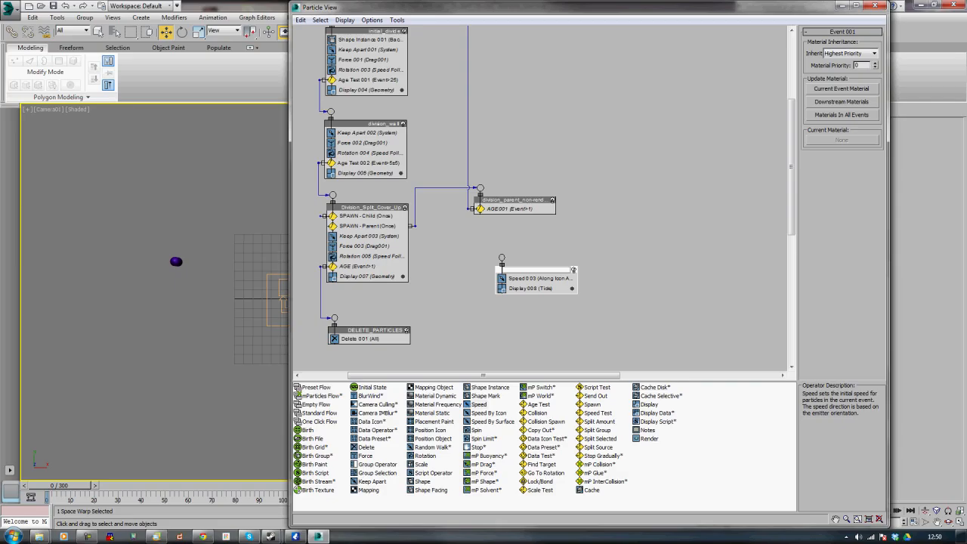
{"action": "key", "text": "Return"}
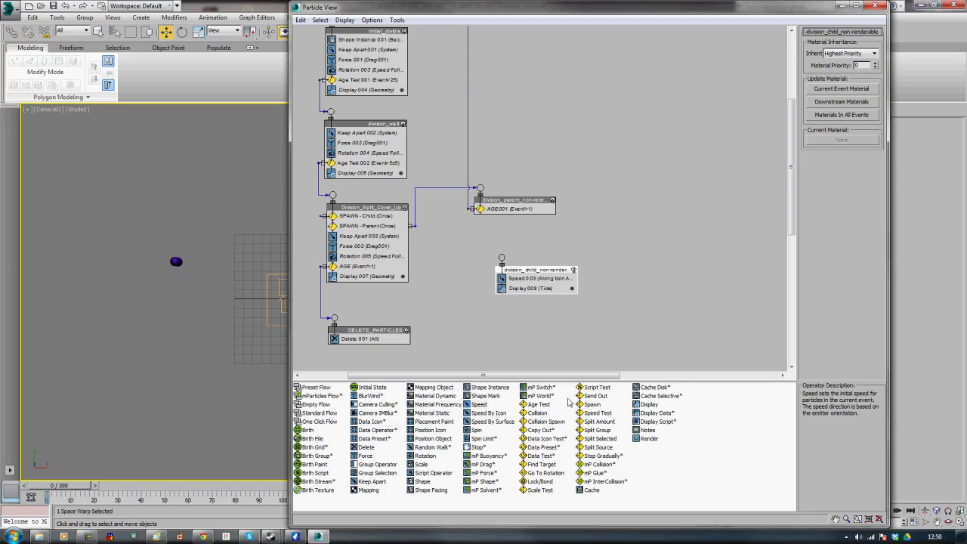
Delete the Display operator from the new event and wire the SPAWN - Child test output into it
{"action": "left_click", "coordinate": [520, 290]}
{"action": "right_click", "coordinate": [520, 291]}
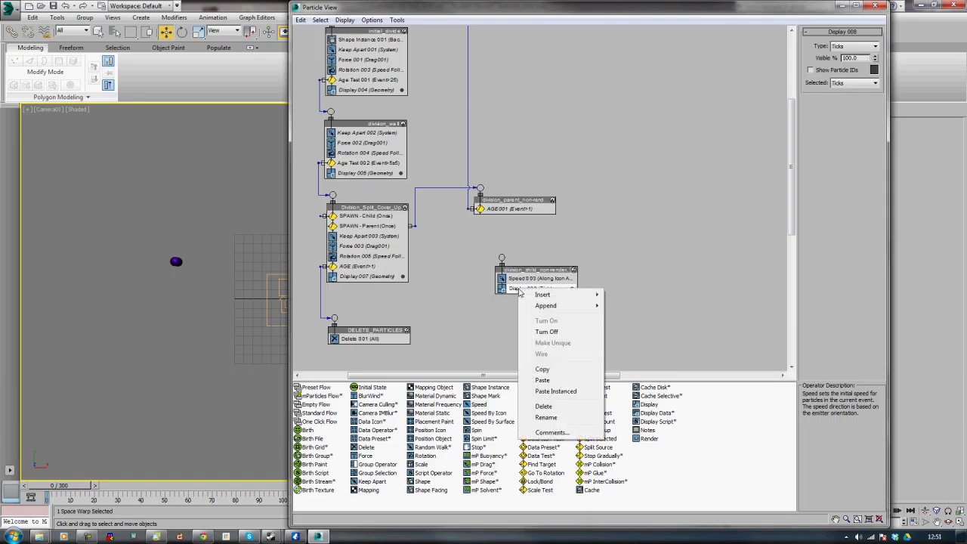
{"action": "left_click", "coordinate": [557, 407]}
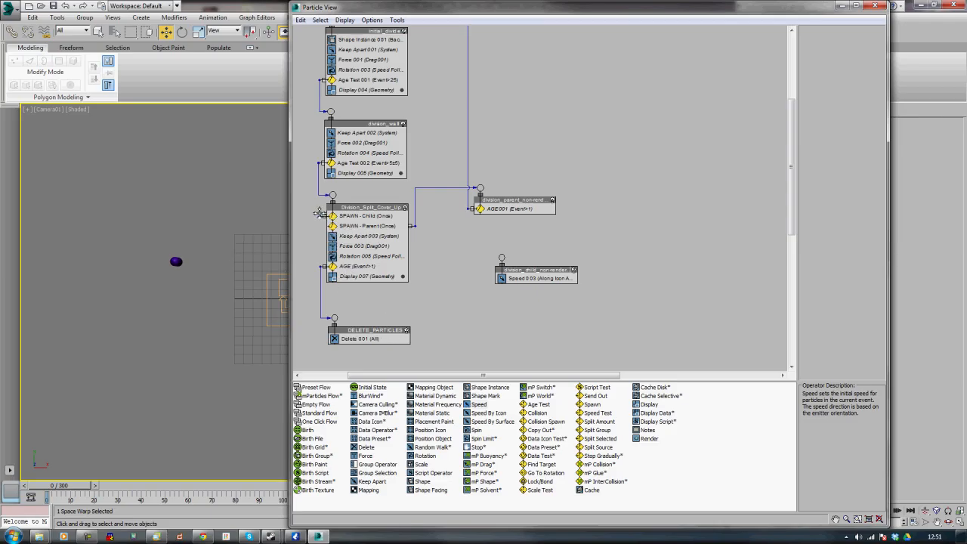
{"action": "left_click_drag", "start_coordinate": [320, 215], "coordinate": [523, 297]}
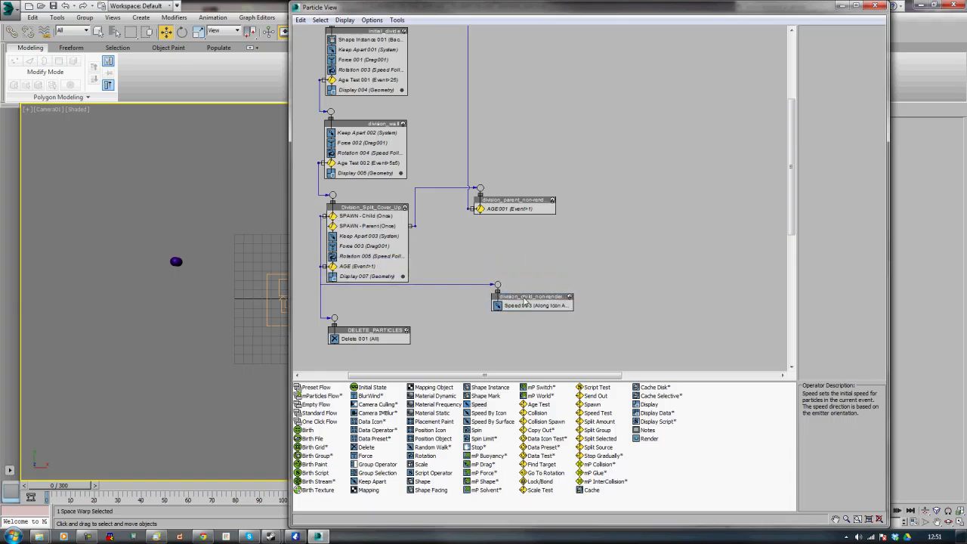
{"action": "left_click_drag", "start_coordinate": [322, 216], "coordinate": [413, 216]}
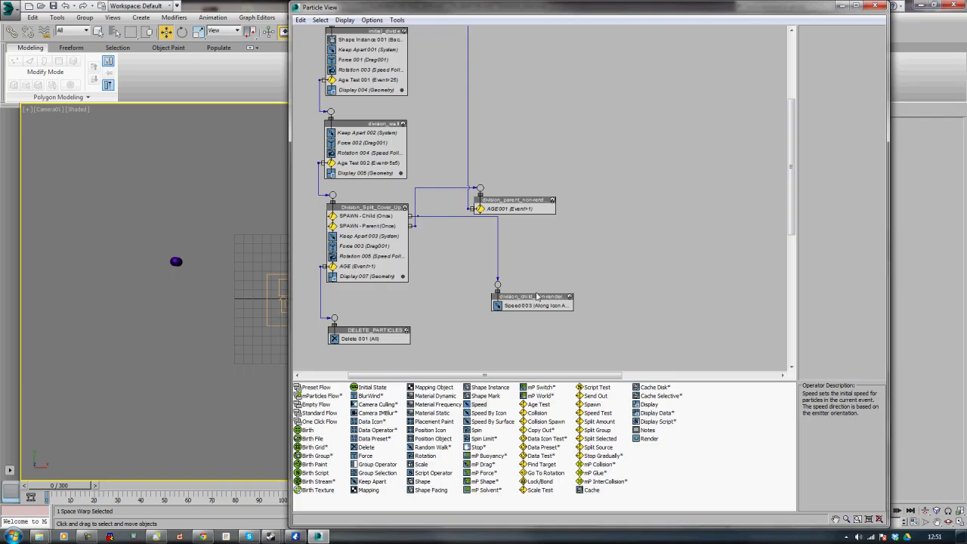
Set the new event's Speed operator to 500 with direction Inherit Previous
{"action": "left_click", "coordinate": [517, 306]}
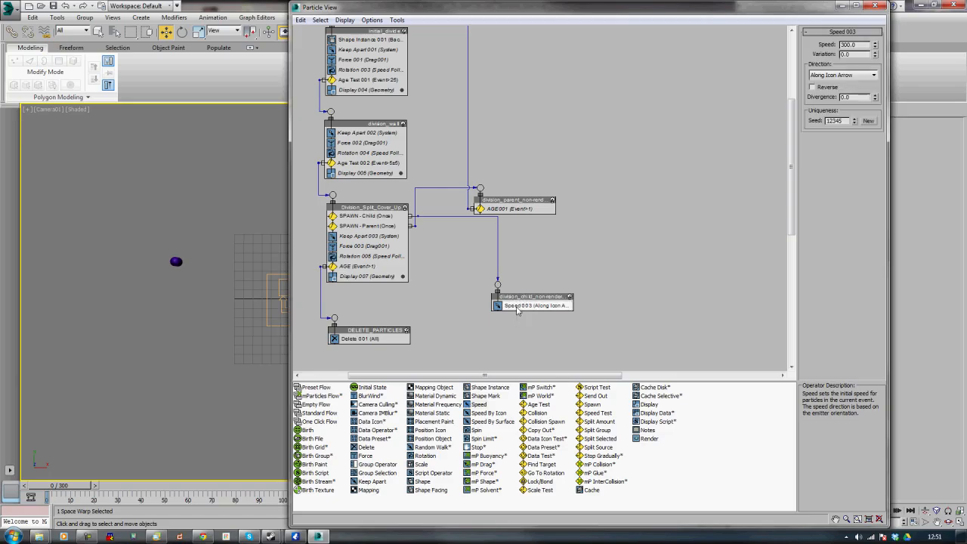
{"action": "double_click", "coordinate": [849, 44]}
{"action": "type", "text": "500"}
{"action": "key", "text": "Return"}
{"action": "left_click", "coordinate": [873, 75]}
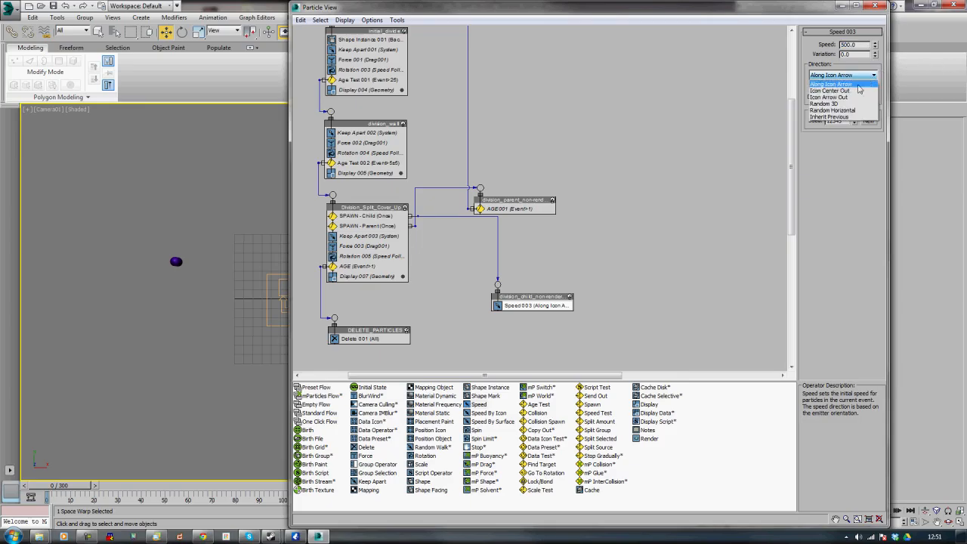
{"action": "left_click", "coordinate": [856, 117]}
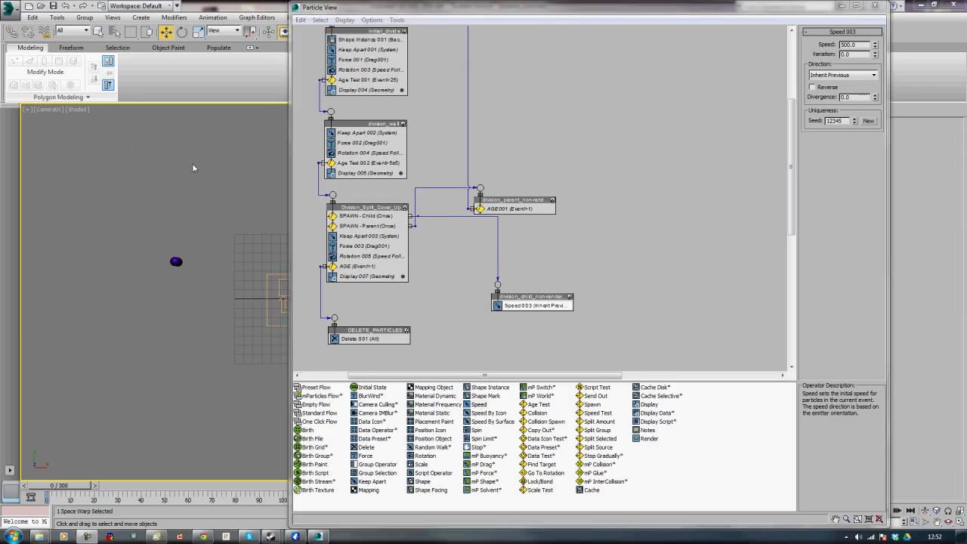
Copy the AGE001 test from division_parent_non-renderable into the child event as an instance
{"action": "left_click", "coordinate": [499, 209]}
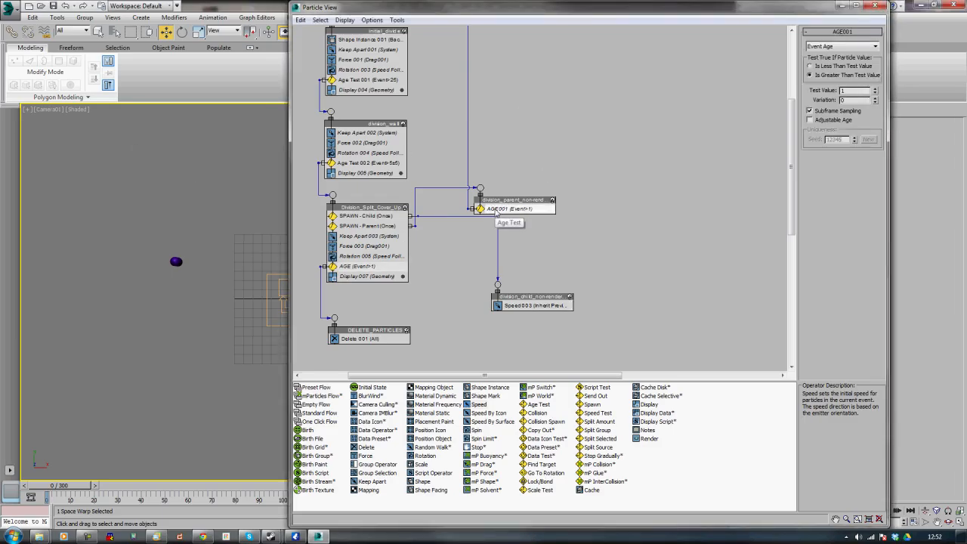
{"action": "left_click_drag", "start_coordinate": [498, 211], "coordinate": [524, 309]}
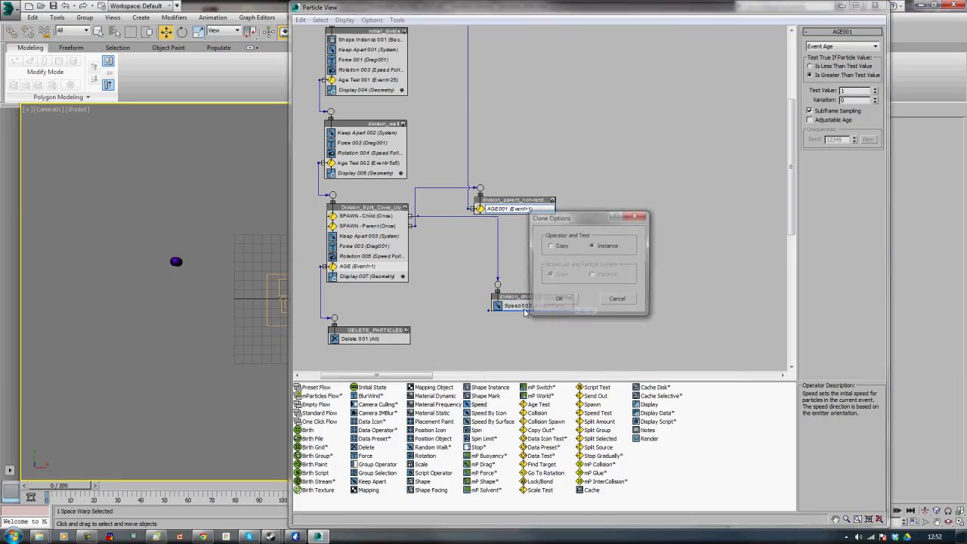
{"action": "left_click", "coordinate": [559, 299]}
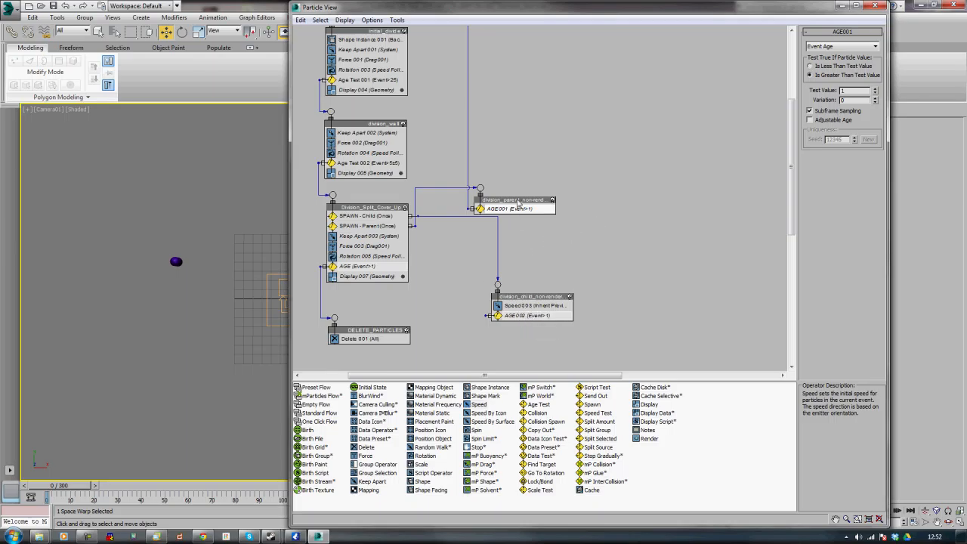
{"action": "left_click_drag", "start_coordinate": [637, 212], "coordinate": [635, 204]}
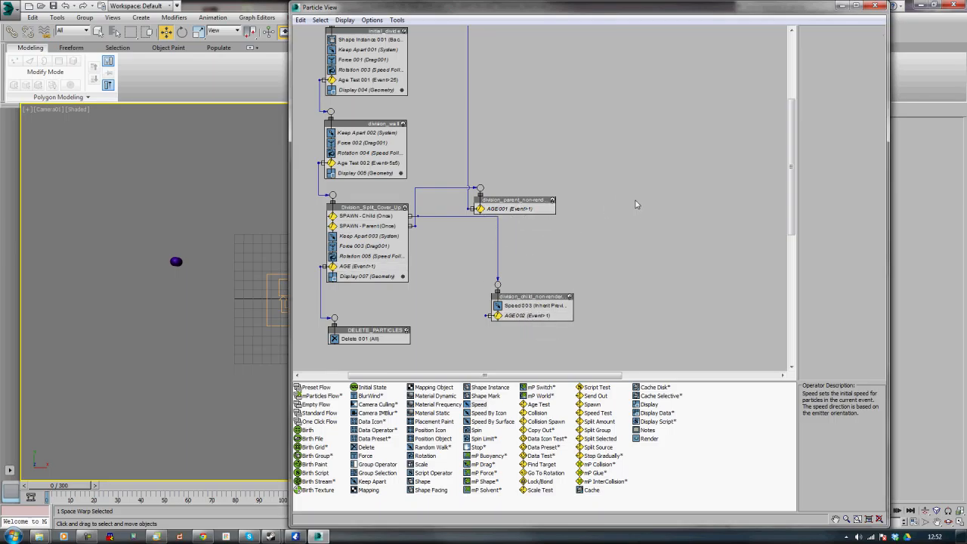
{"action": "right_click", "coordinate": [631, 145]}
{"action": "left_click", "coordinate": [642, 148]}
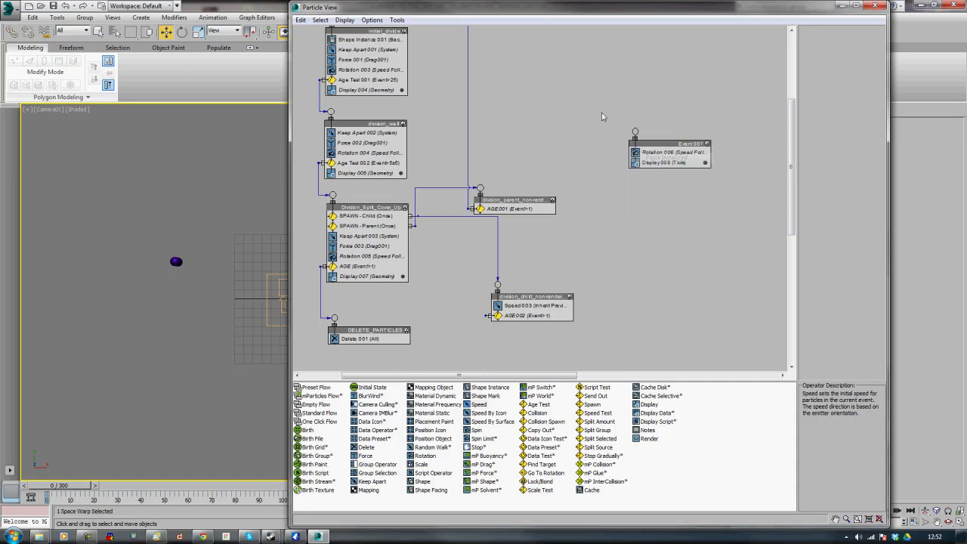
{"action": "left_click", "coordinate": [677, 146]}
{"action": "key", "text": "Delete"}
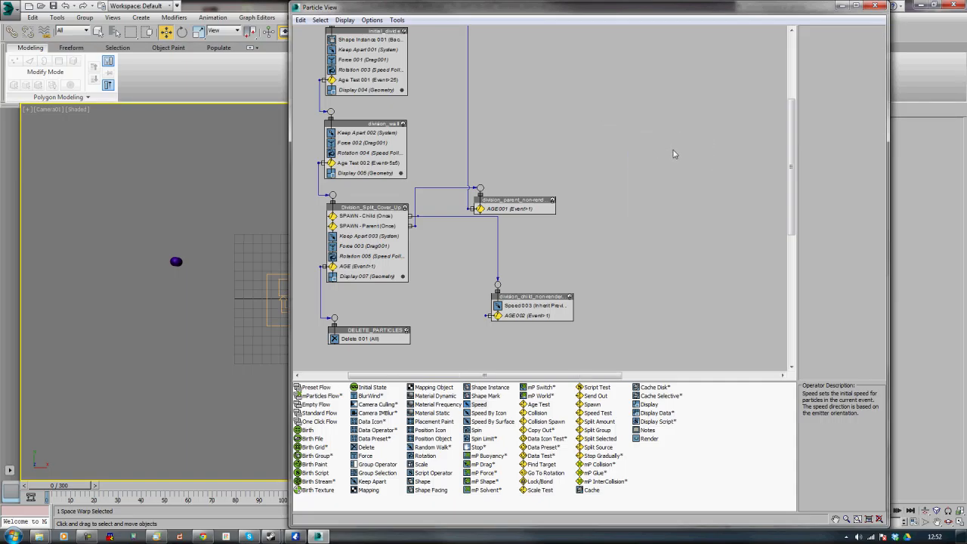
Wire the child event's AGE002 test output back to the initial_divide event
{"action": "right_click", "coordinate": [700, 145]}
{"action": "left_click_drag", "start_coordinate": [794, 131], "coordinate": [794, 124]}
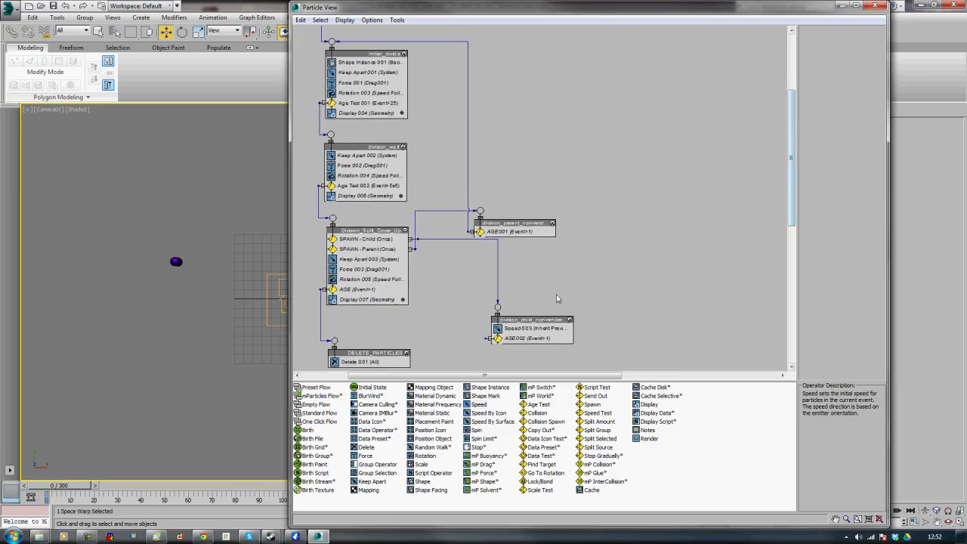
{"action": "left_click_drag", "start_coordinate": [486, 338], "coordinate": [331, 39]}
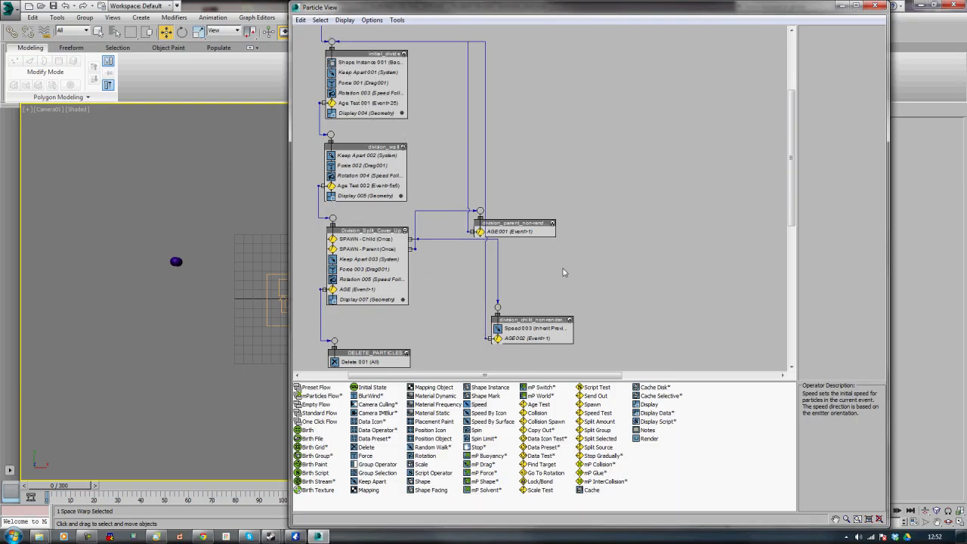
Open the division_child_non-renderable event's object properties and confirm them
{"action": "left_click", "coordinate": [534, 320]}
{"action": "right_click", "coordinate": [534, 322]}
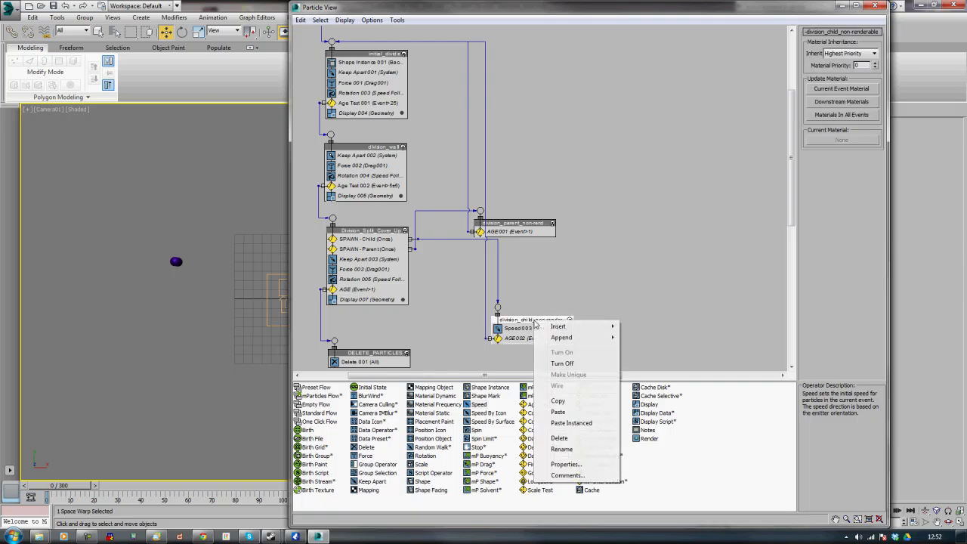
{"action": "left_click", "coordinate": [566, 465]}
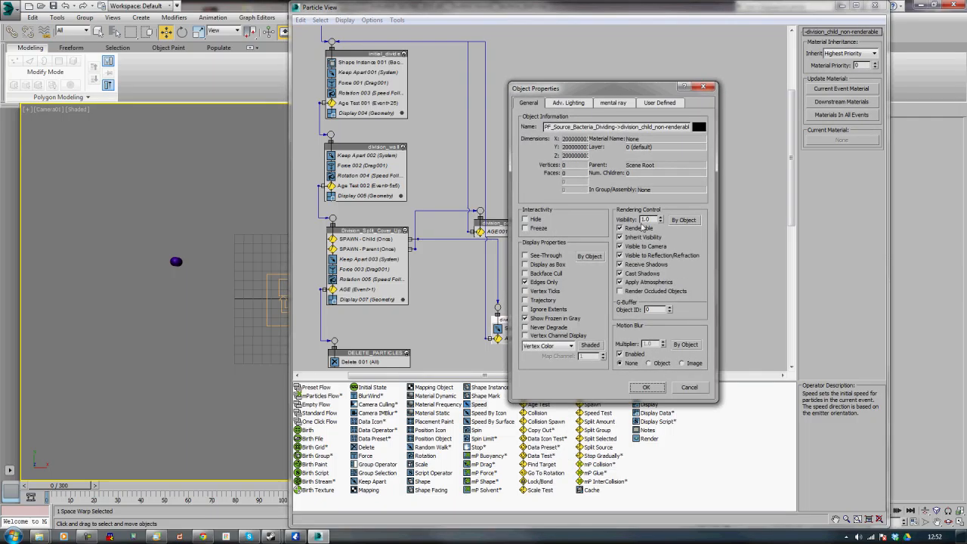
{"action": "left_click", "coordinate": [647, 387]}
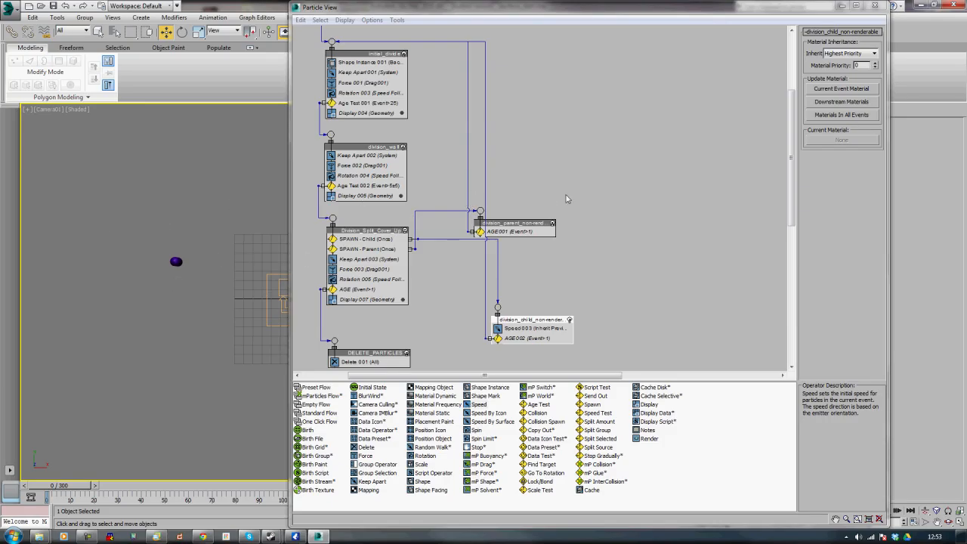
Save the scene as workbench_ in the doodles folder
{"action": "left_click_drag", "start_coordinate": [74, 486], "coordinate": [50, 479]}
{"action": "left_click", "coordinate": [876, 5]}
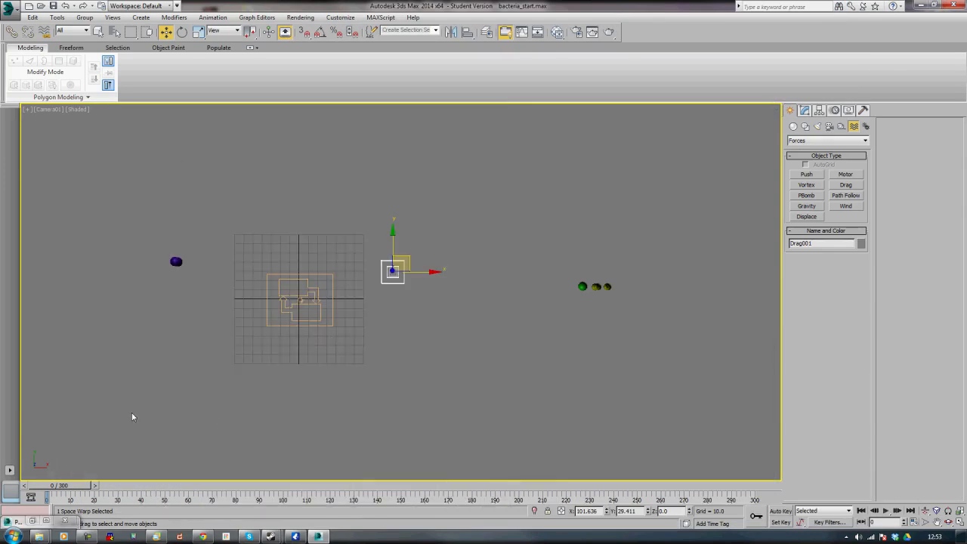
{"action": "left_click_drag", "start_coordinate": [74, 487], "coordinate": [573, 450]}
{"action": "left_click_drag", "start_coordinate": [615, 446], "coordinate": [19, 474]}
{"action": "left_click", "coordinate": [11, 9]}
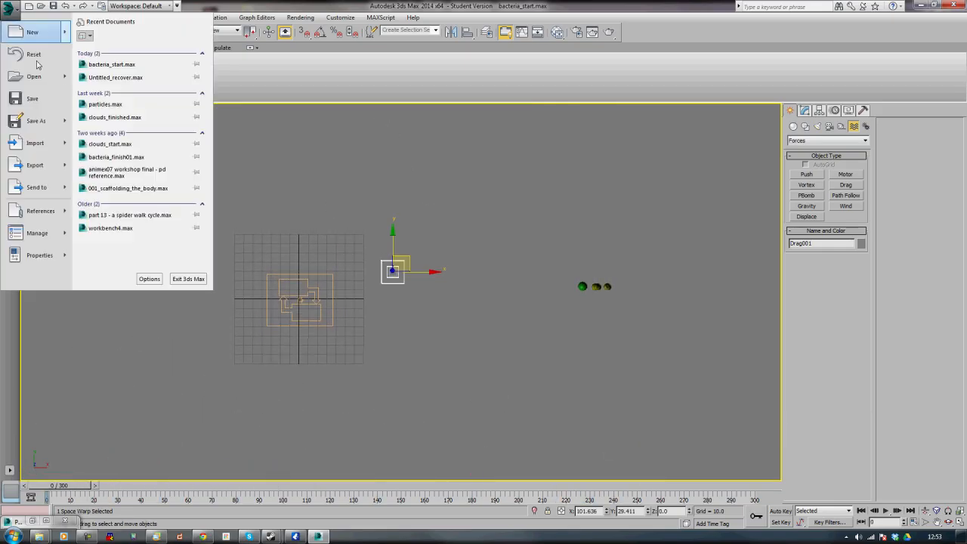
{"action": "left_click", "coordinate": [50, 122]}
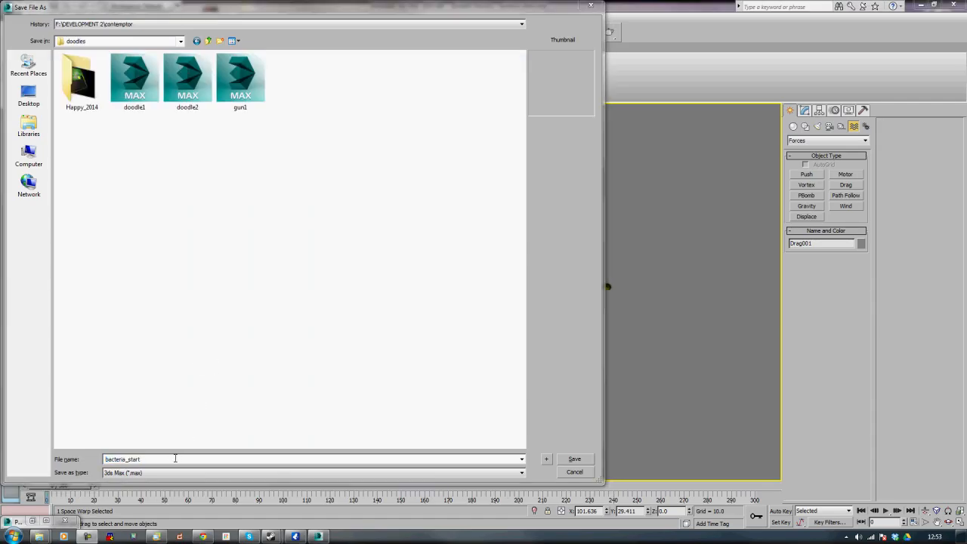
{"action": "left_click", "coordinate": [175, 458]}
{"action": "type", "text": "work"}
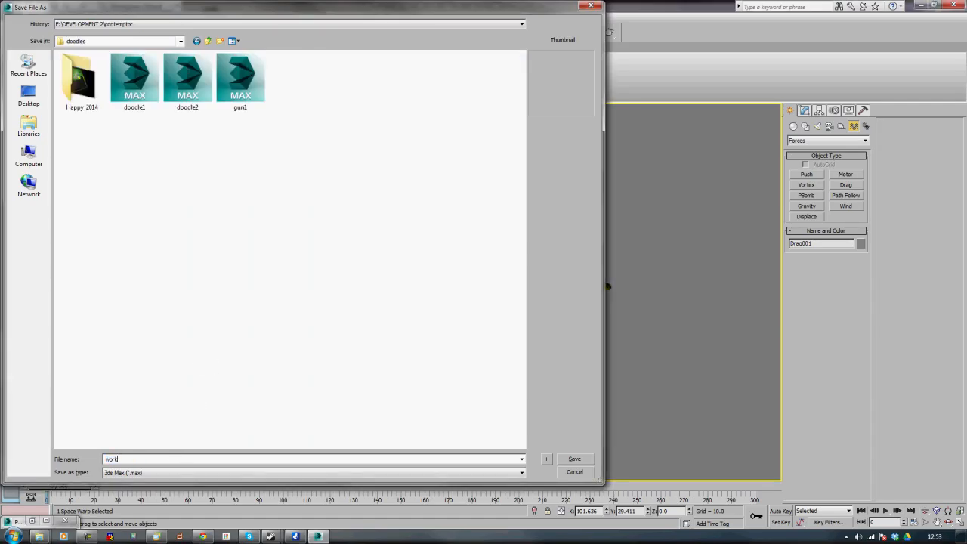
{"action": "type", "text": "bench_bacteria1"}
{"action": "key", "text": "Return"}
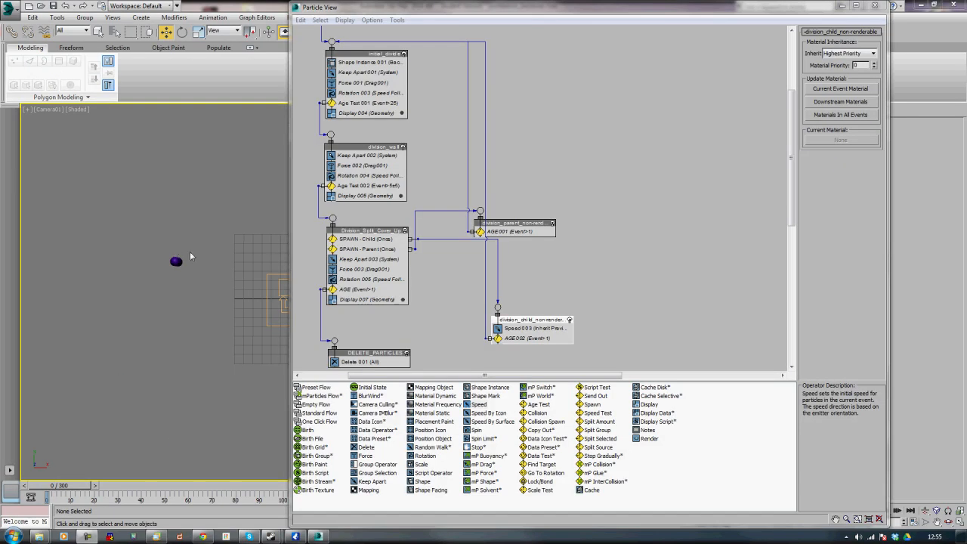
Add another Speed event below the others and rename it division_child_divide
{"action": "middle_click_drag", "start_coordinate": [657, 315], "coordinate": [655, 208]}
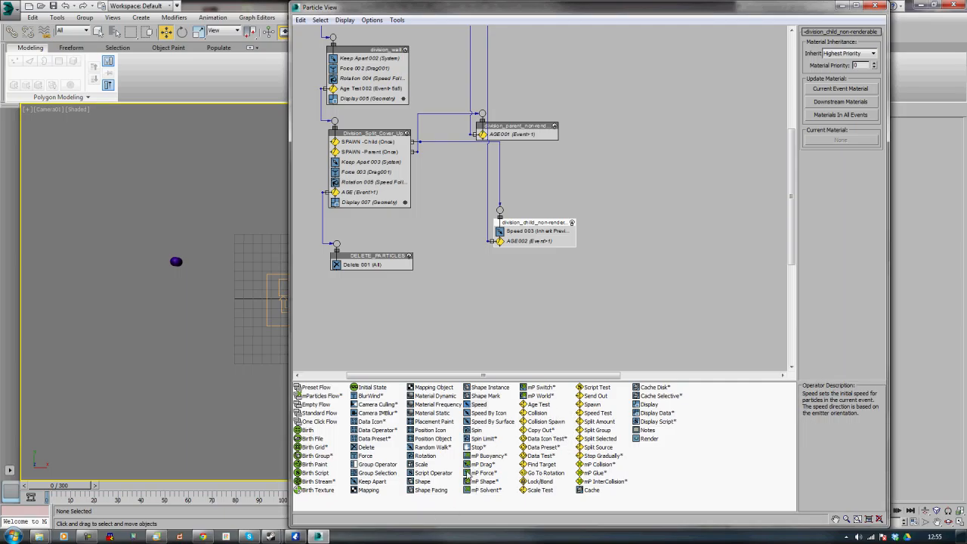
{"action": "left_click_drag", "start_coordinate": [479, 406], "coordinate": [498, 288]}
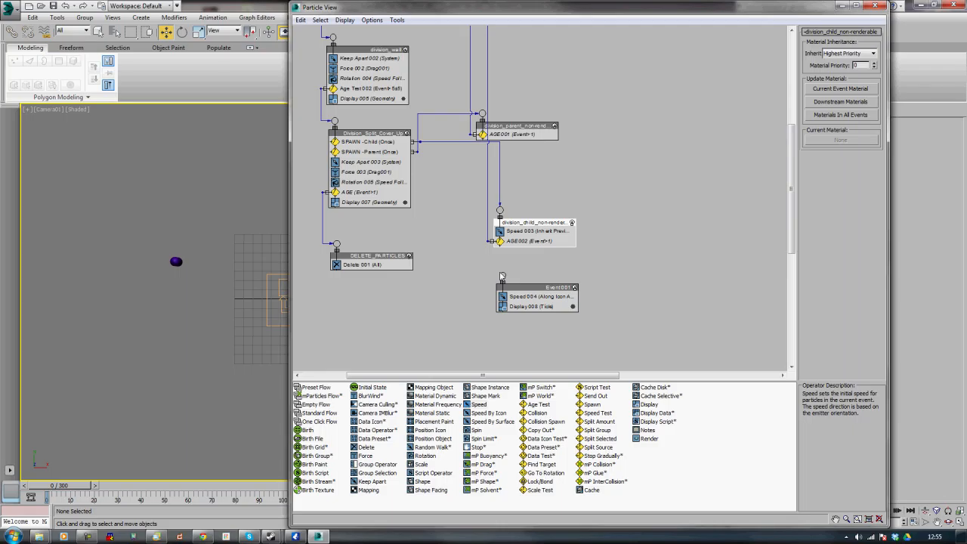
{"action": "right_click", "coordinate": [532, 289]}
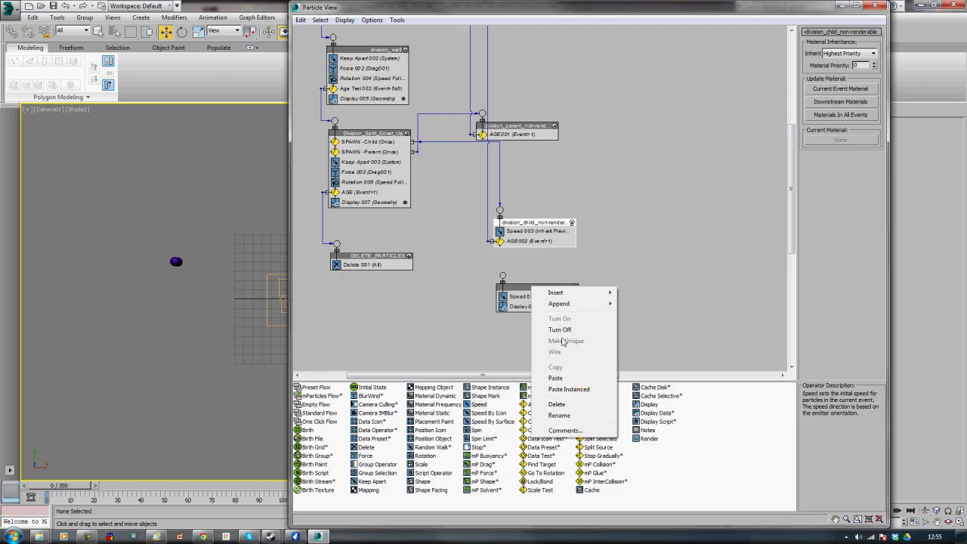
{"action": "left_click", "coordinate": [560, 416]}
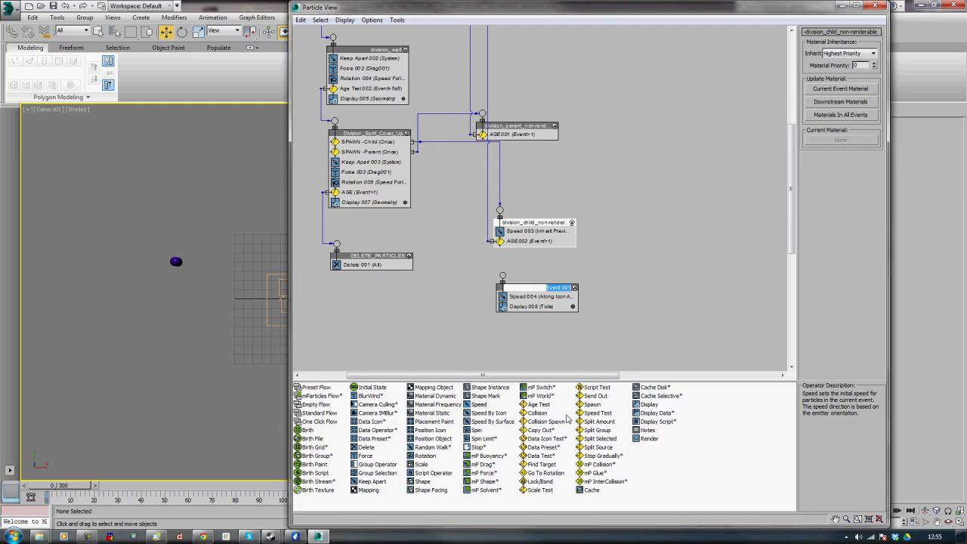
{"action": "type", "text": "division_child_divide"}
{"action": "key", "text": "Return"}
Set the division_child_divide Speed operator to 1 with direction Inherit Previous
{"action": "left_click", "coordinate": [529, 297]}
{"action": "double_click", "coordinate": [847, 45]}
{"action": "type", "text": "1"}
{"action": "key", "text": "Return"}
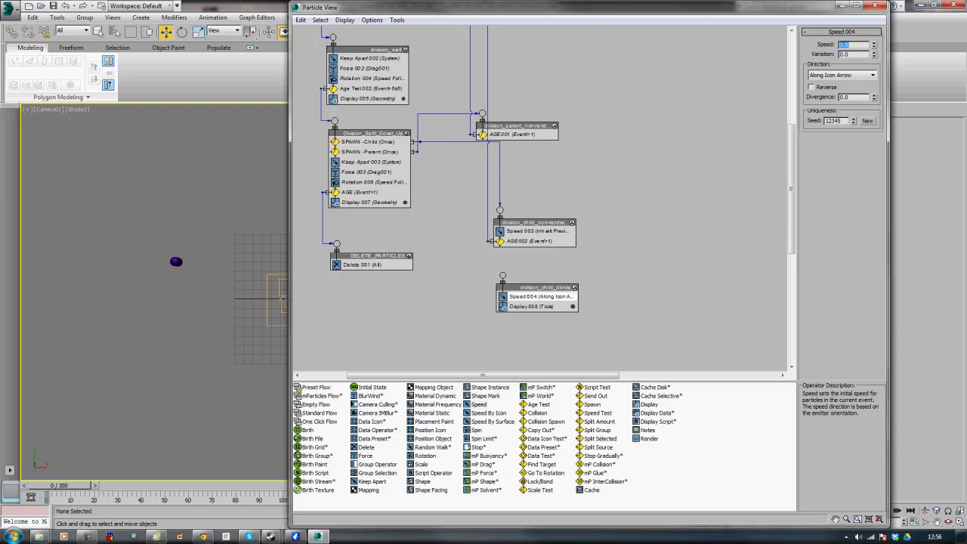
{"action": "left_click", "coordinate": [843, 75]}
{"action": "left_click", "coordinate": [844, 117]}
Wire the AGE002 test output of the child event into the division_child_divide event
{"action": "left_click_drag", "start_coordinate": [488, 241], "coordinate": [503, 277]}
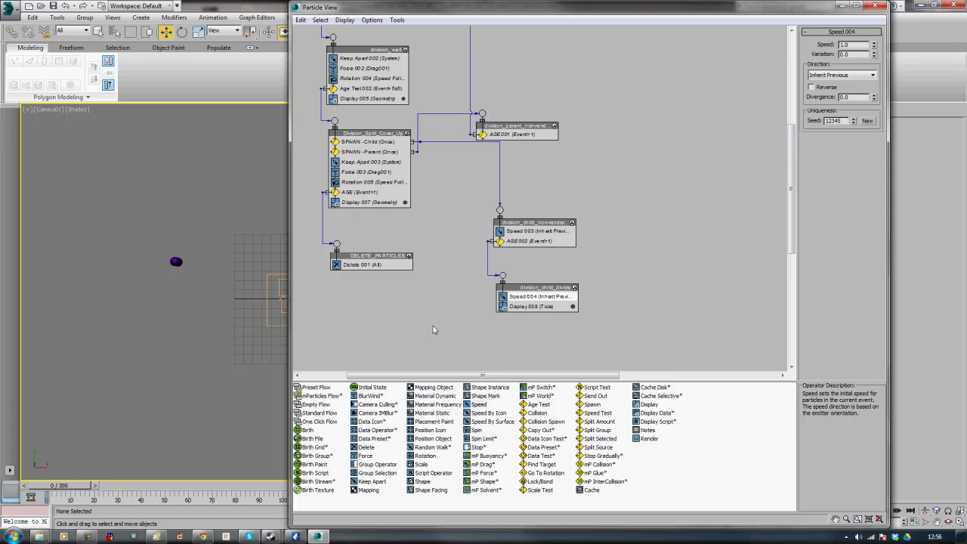
{"action": "mouse_move", "coordinate": [62, 487]}
{"action": "left_mouse_down"}
{"action": "mouse_move", "coordinate": [259, 486]}
{"action": "mouse_move", "coordinate": [50, 480]}
{"action": "left_mouse_up"}
{"action": "key", "text": "w"}
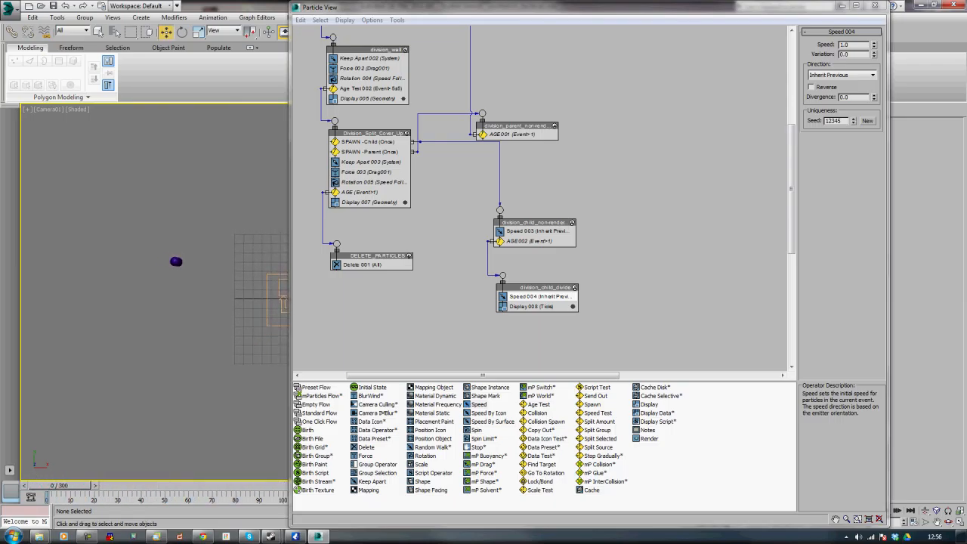
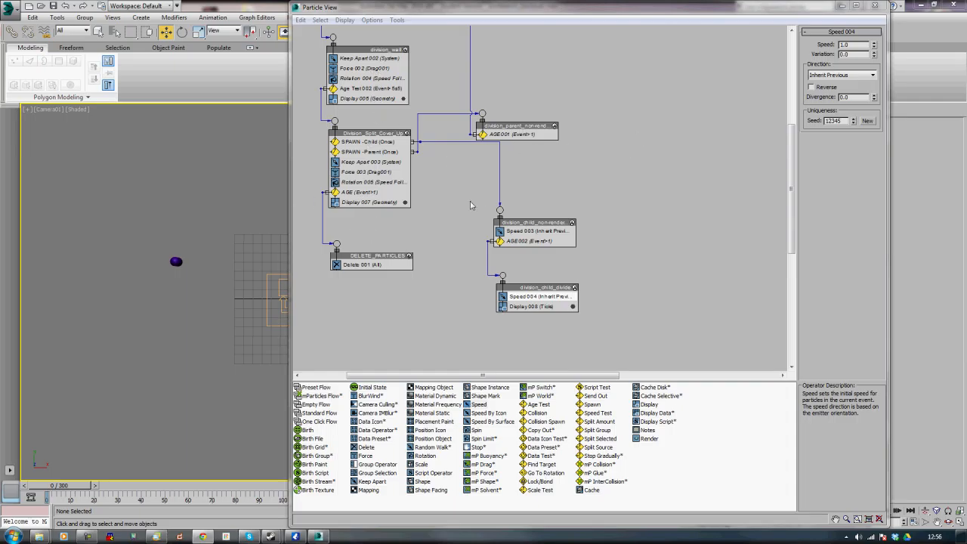
Try to instance the initial_divide Shape Instance, Keep Apart, Force and Display operators into division_child_nonrender, then undo it
{"action": "left_click", "coordinate": [656, 212]}
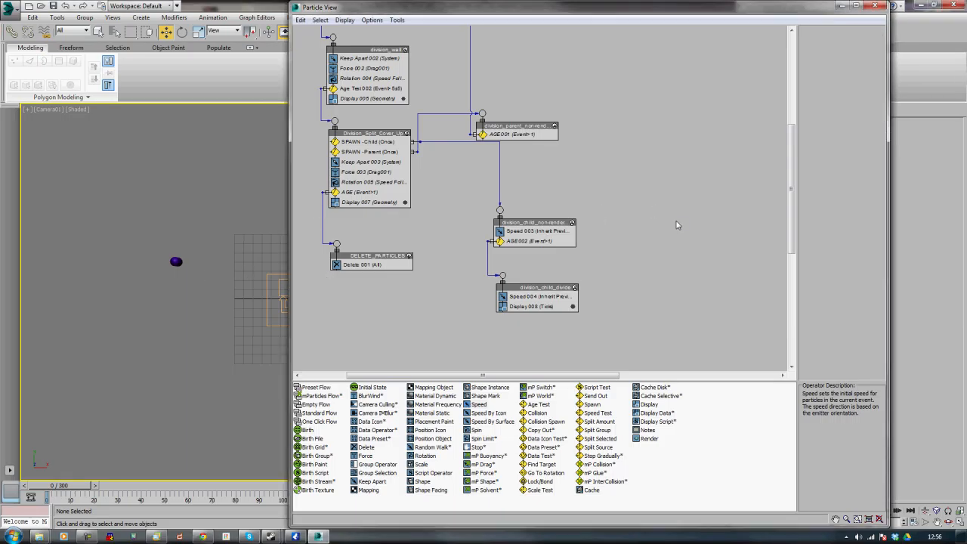
{"action": "left_click_drag", "start_coordinate": [794, 192], "coordinate": [793, 158]}
{"action": "left_click", "coordinate": [362, 53]}
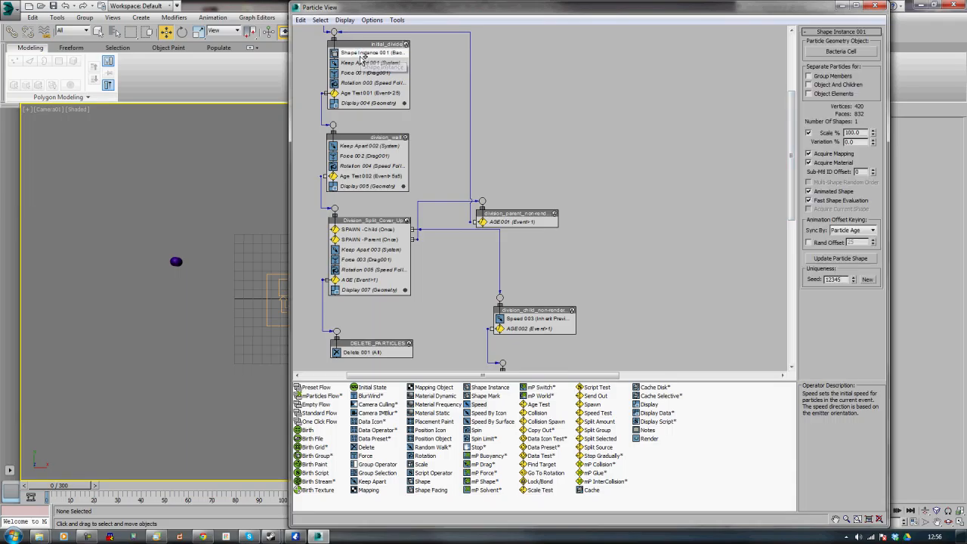
{"action": "left_click", "coordinate": [360, 63], "text": "ctrl"}
{"action": "left_click", "coordinate": [358, 73], "text": "ctrl"}
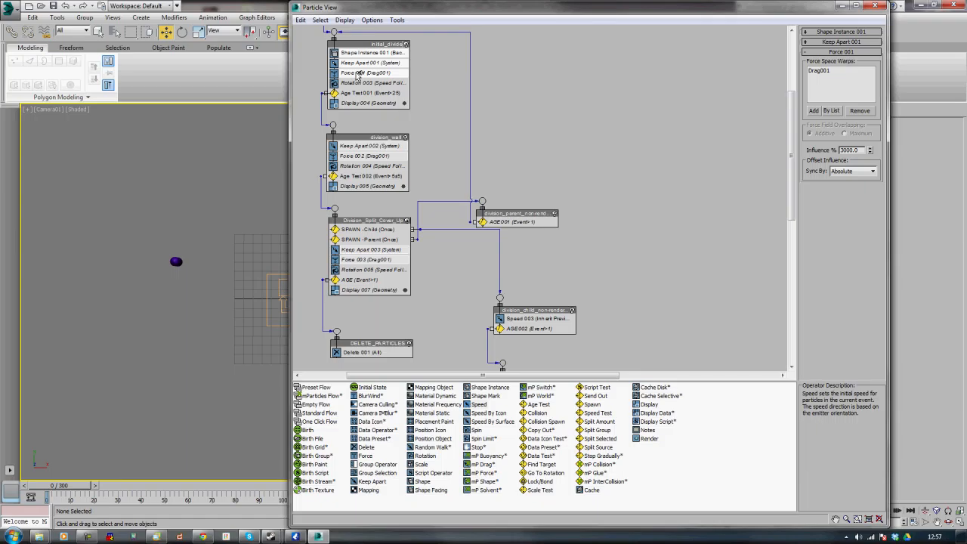
{"action": "left_click", "coordinate": [358, 103], "text": "ctrl"}
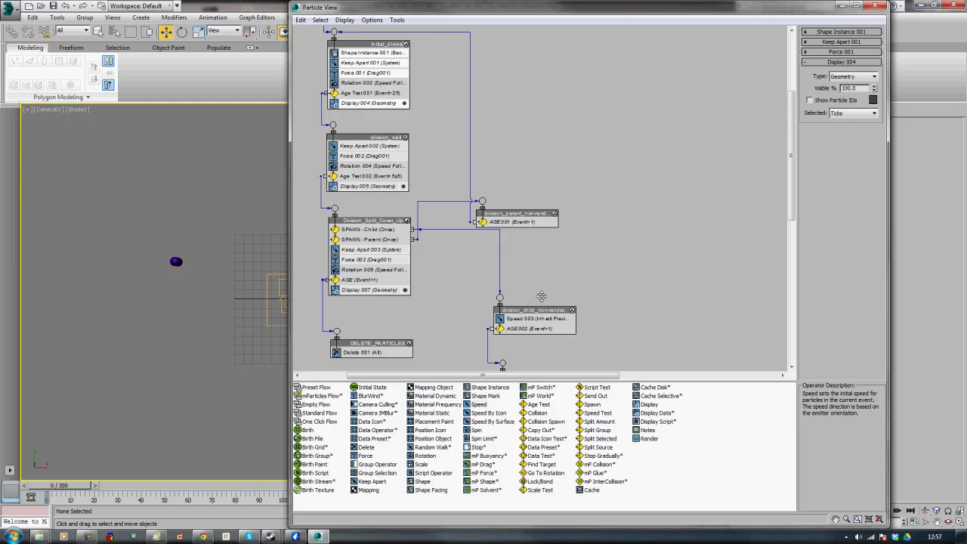
{"action": "mouse_move", "coordinate": [370, 104]}
{"action": "left_mouse_down"}
{"action": "mouse_move", "coordinate": [529, 298]}
{"action": "mouse_move", "coordinate": [535, 334]}
{"action": "left_mouse_up"}
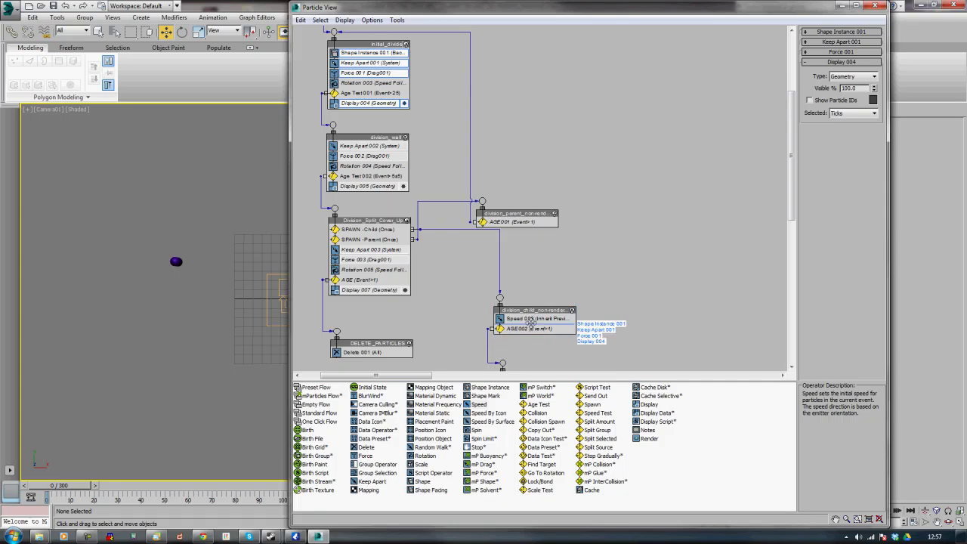
{"action": "left_click", "coordinate": [571, 300]}
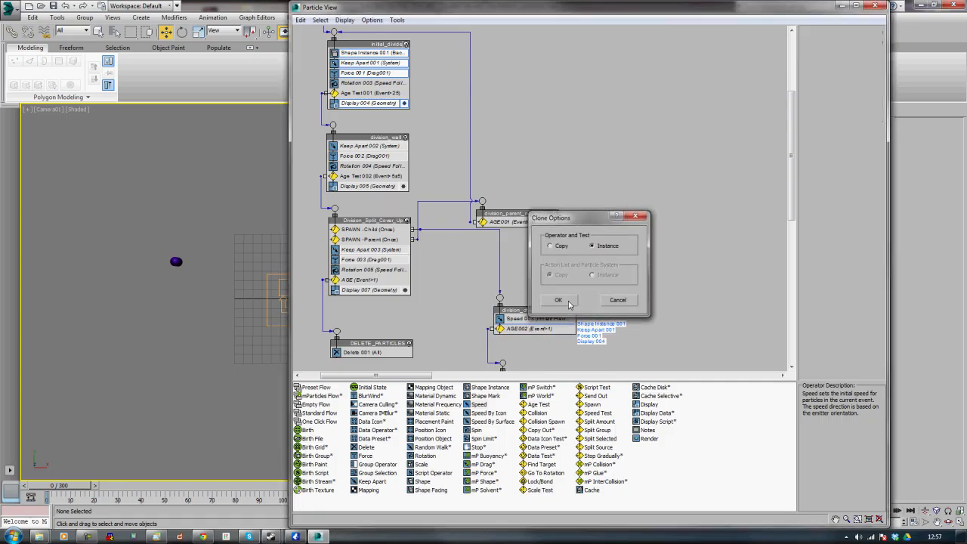
{"action": "middle_click_drag", "start_coordinate": [667, 224], "coordinate": [669, 157]}
{"action": "left_click_drag", "start_coordinate": [549, 286], "coordinate": [549, 314]}
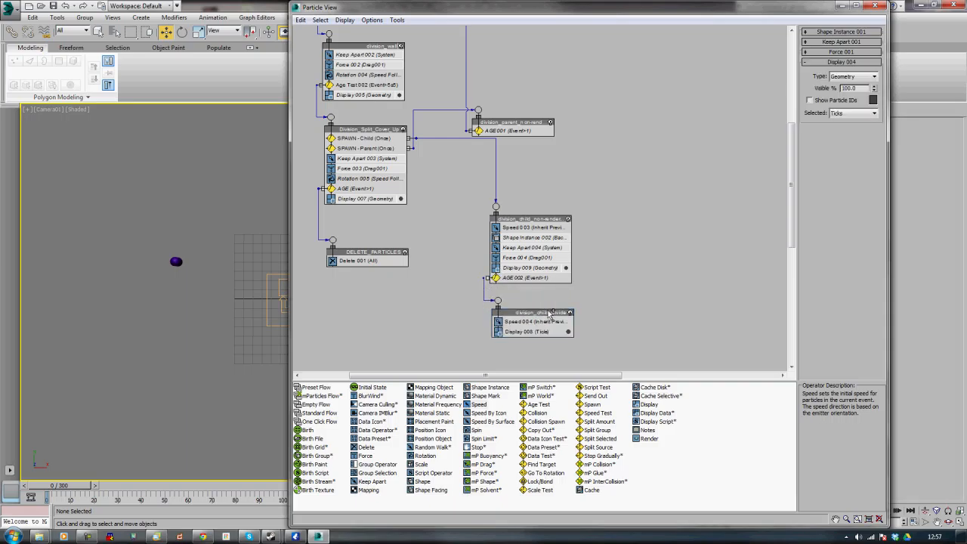
{"action": "key", "text": "ctrl+z"}
{"action": "key", "text": "ctrl+z"}
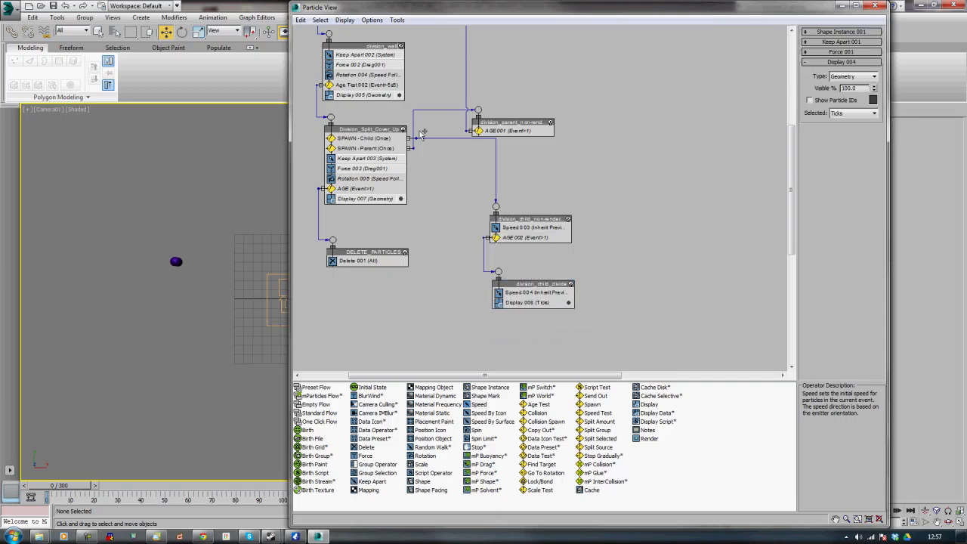
{"action": "middle_click_drag", "start_coordinate": [654, 177], "coordinate": [652, 222]}
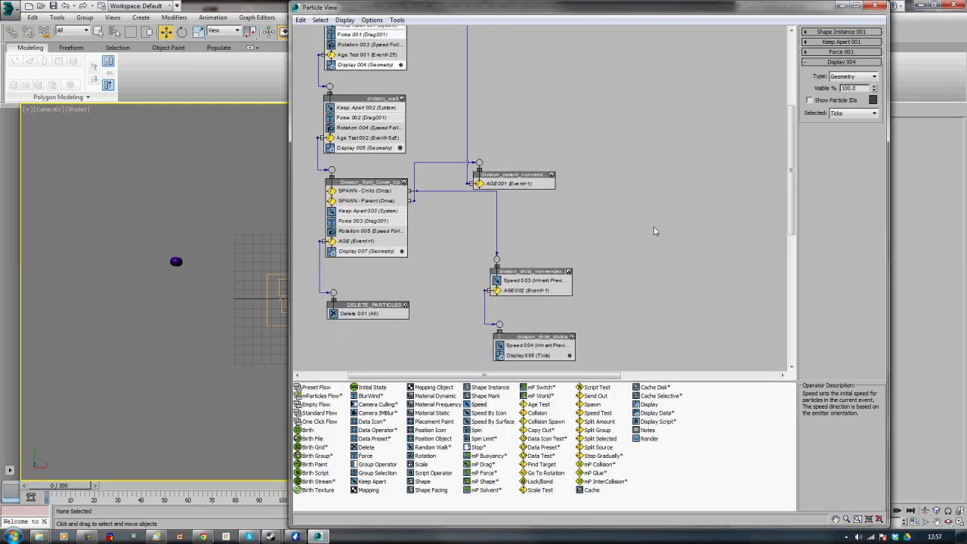
{"action": "left_click_drag", "start_coordinate": [361, 34], "coordinate": [530, 350]}
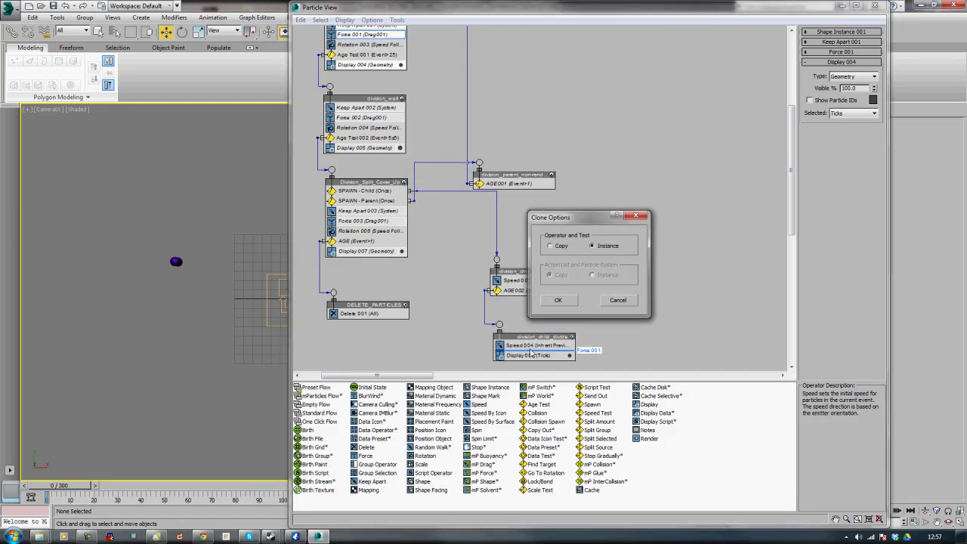
{"action": "left_click", "coordinate": [569, 308]}
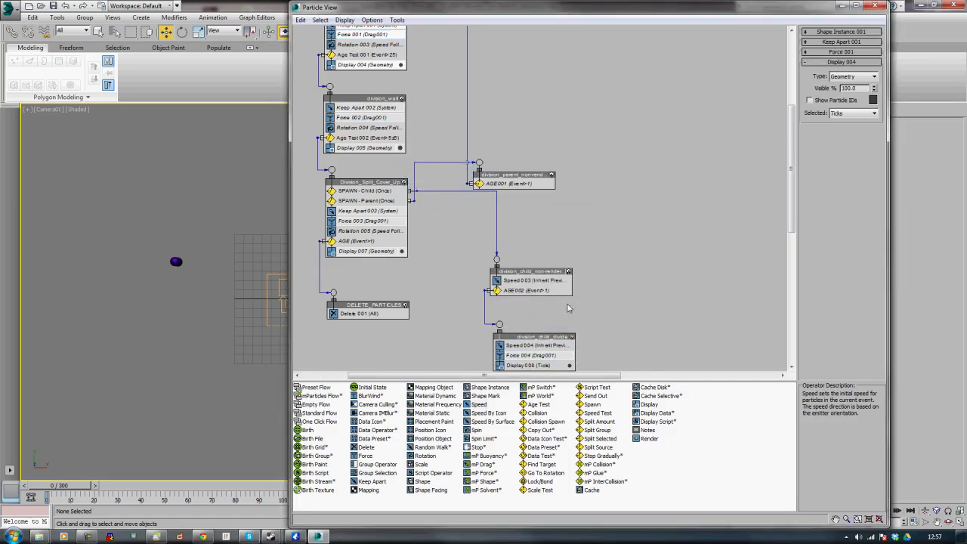
{"action": "key", "text": "ctrl+z"}
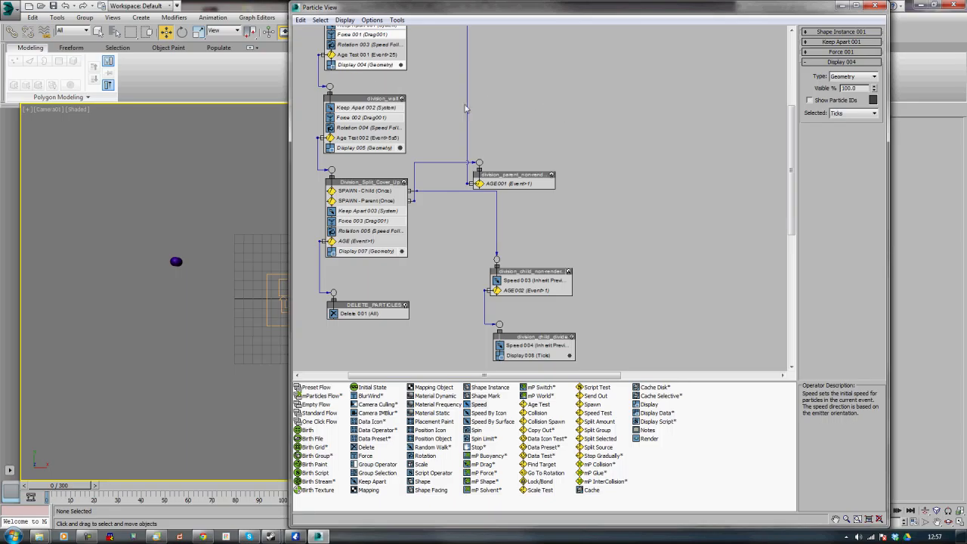
Copy the initial_divide Shape Instance, Keep Apart, Force and Display operators and paste them instanced into division_child_divide
{"action": "scroll", "coordinate": [574, 151], "scroll_direction": "up", "scroll_amount": 2}
{"action": "left_click", "coordinate": [370, 59]}
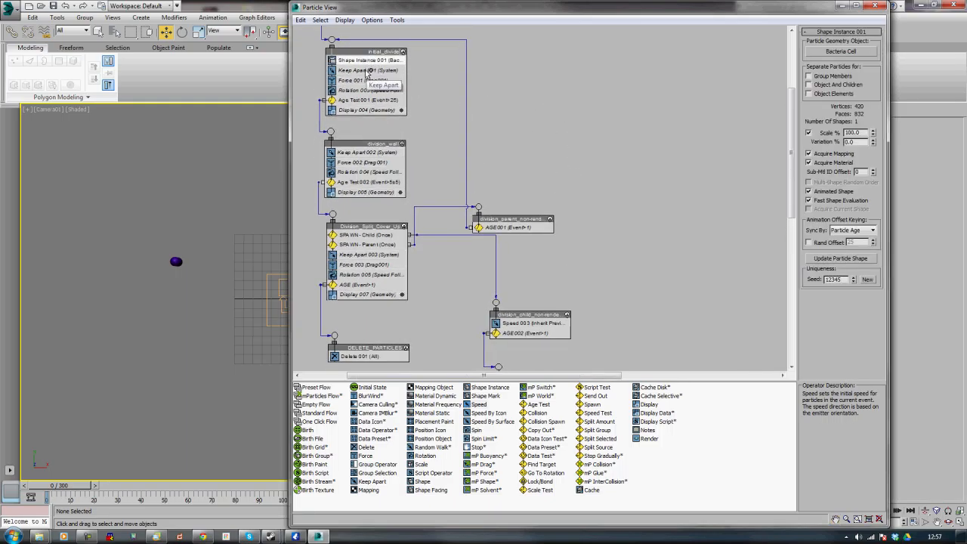
{"action": "left_click", "coordinate": [367, 71]}
{"action": "left_click", "coordinate": [364, 81], "text": "ctrl"}
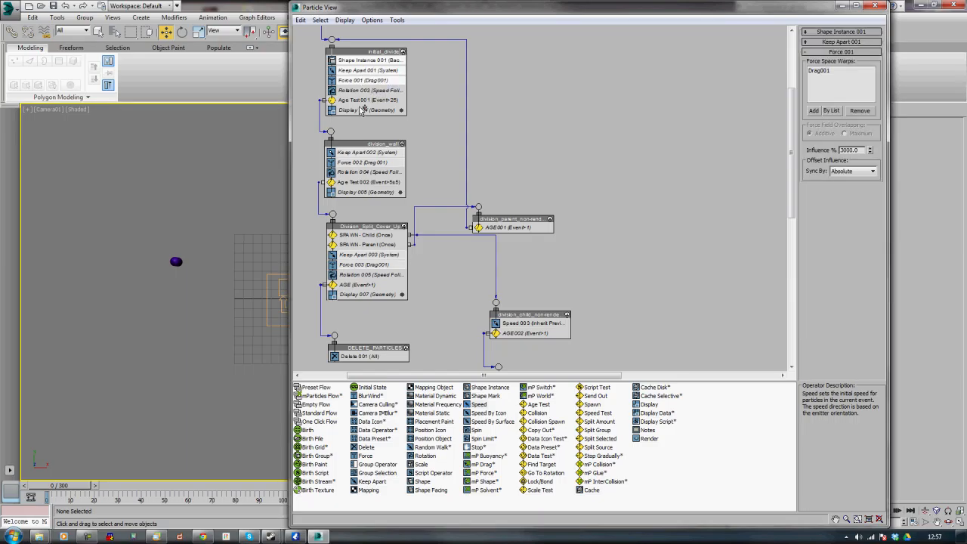
{"action": "left_click", "coordinate": [368, 110], "text": "ctrl"}
{"action": "middle_click_drag", "start_coordinate": [614, 259], "coordinate": [610, 214]}
{"action": "left_click_drag", "start_coordinate": [357, 68], "coordinate": [527, 350]}
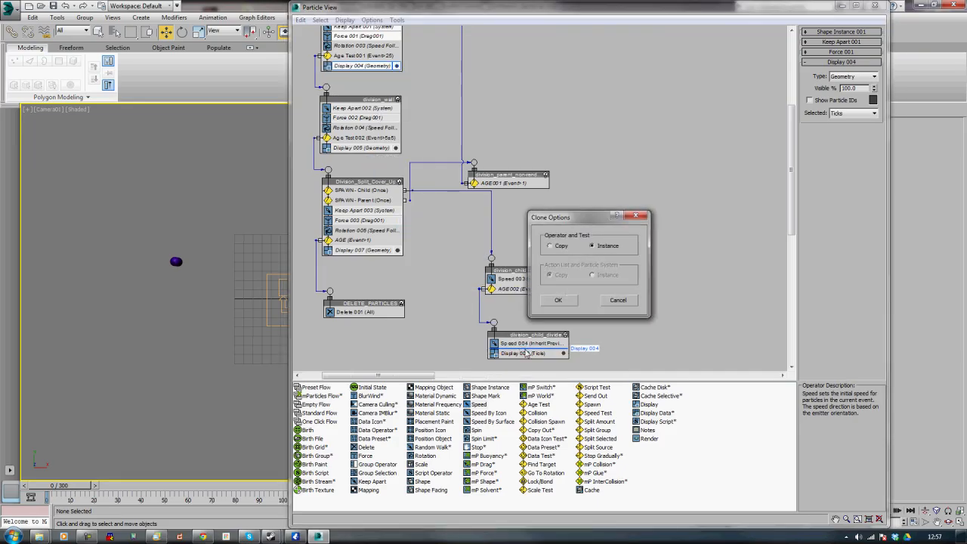
{"action": "left_click", "coordinate": [572, 299]}
{"action": "key", "text": "ctrl+z"}
{"action": "right_click", "coordinate": [356, 67]}
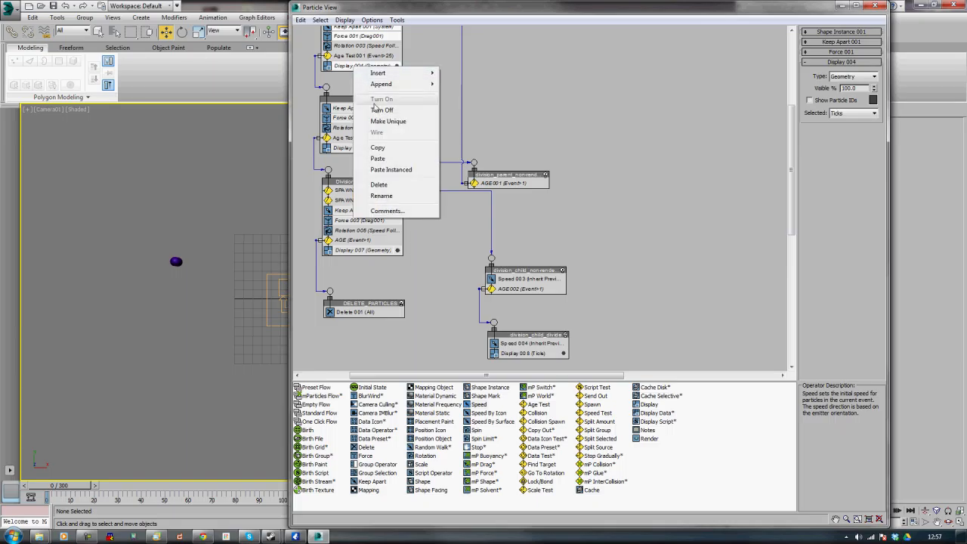
{"action": "left_click", "coordinate": [380, 148]}
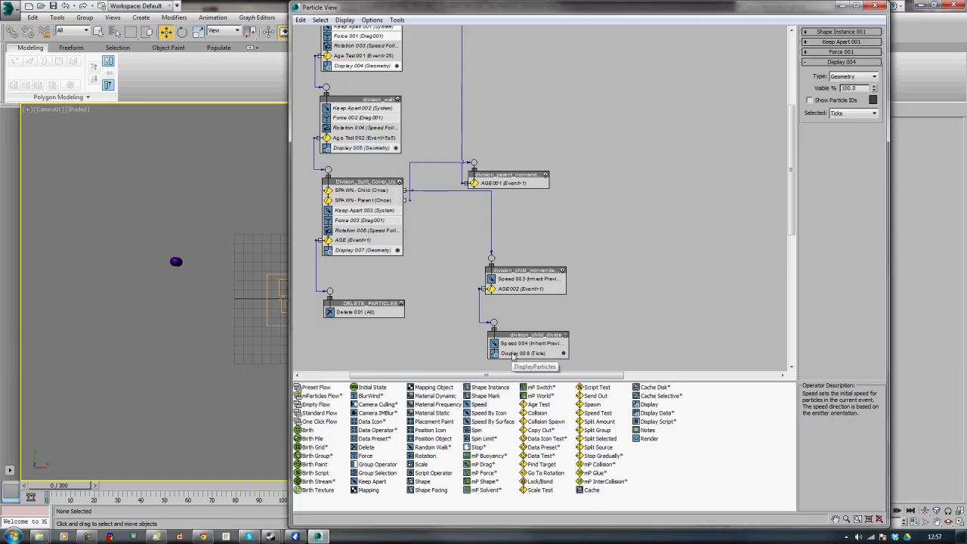
{"action": "right_click", "coordinate": [515, 336]}
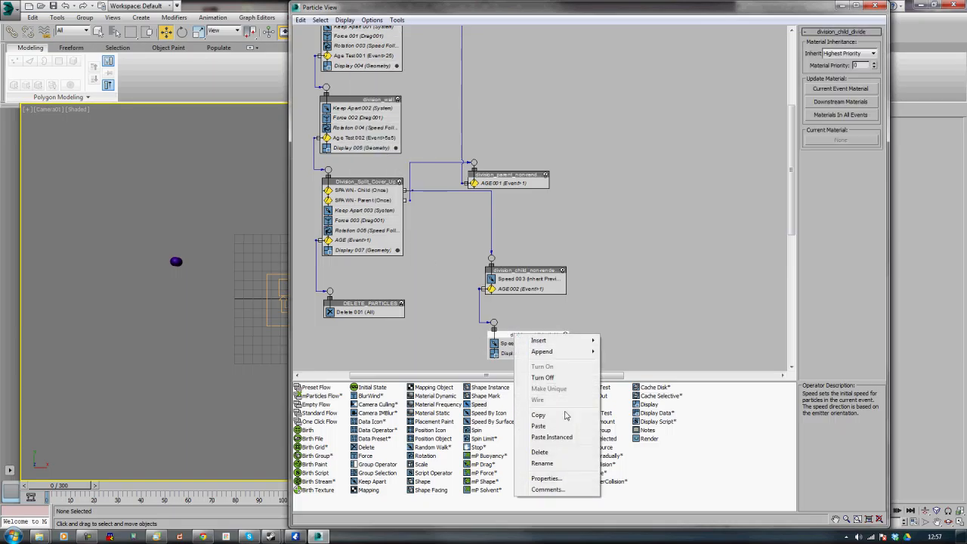
{"action": "left_click", "coordinate": [560, 436]}
Delete the Ticks Display operator from the division_child_divide event
{"action": "middle_click_drag", "start_coordinate": [613, 308], "coordinate": [612, 232]}
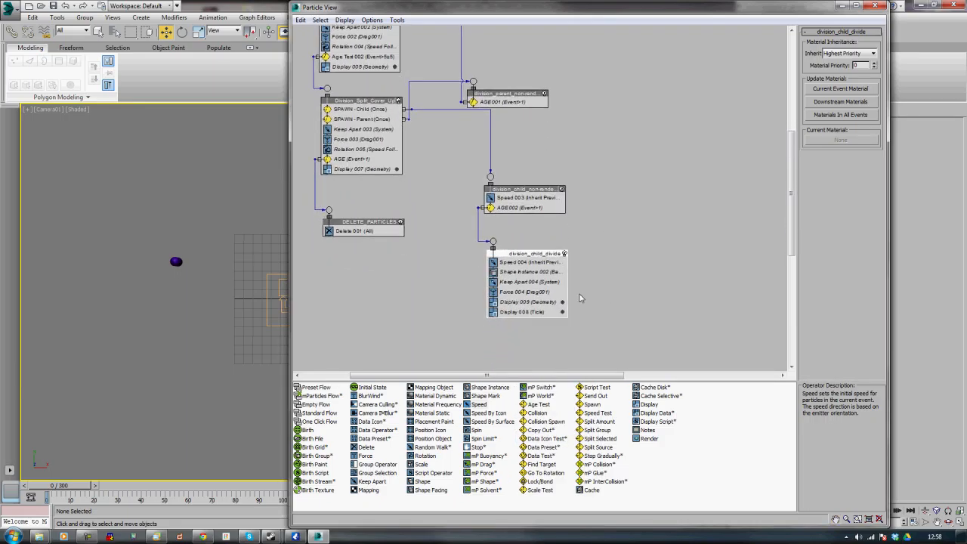
{"action": "left_click", "coordinate": [526, 312]}
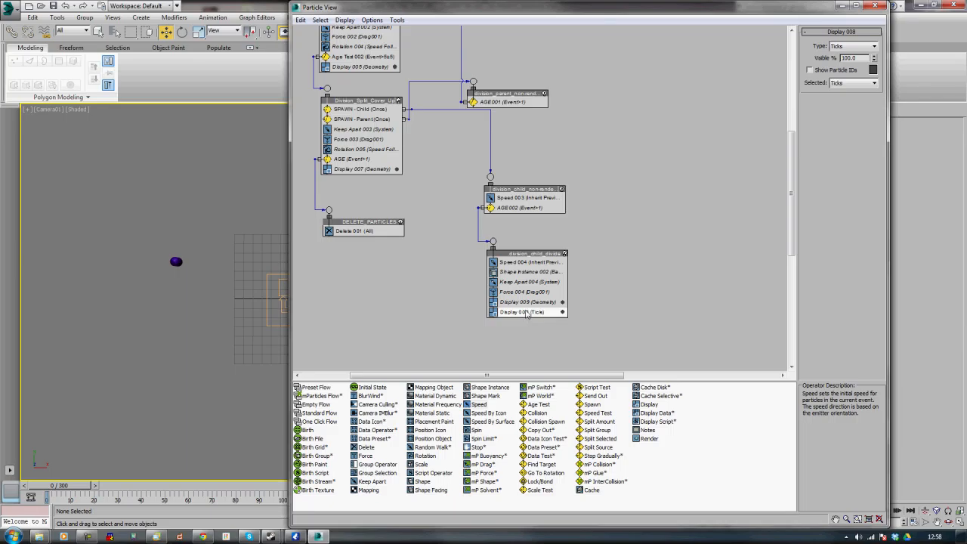
{"action": "key", "text": "Delete"}
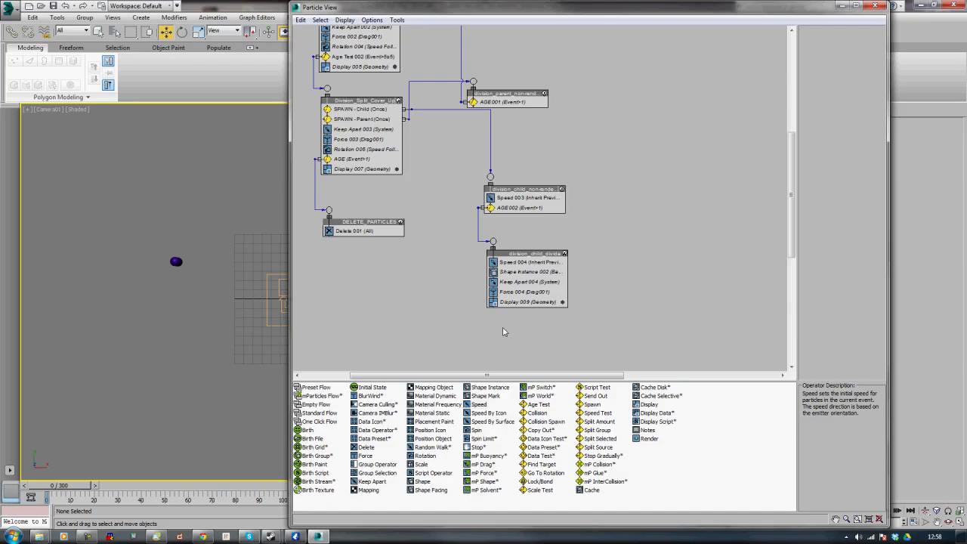
Inspect the settings of the age tests in each event of the flow
{"action": "left_click", "coordinate": [87, 537]}
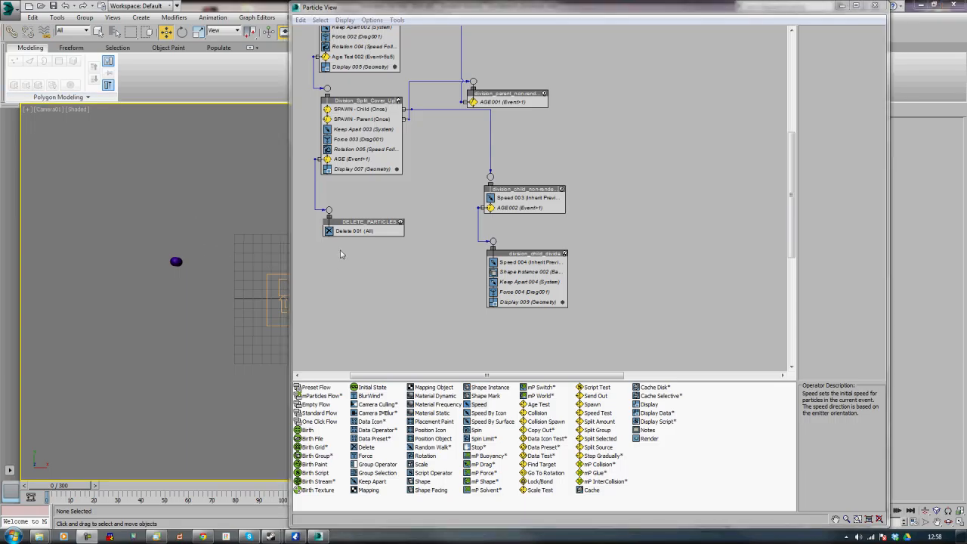
{"action": "mouse_move", "coordinate": [445, 172]}
{"action": "middle_mouse_down"}
{"action": "mouse_move", "coordinate": [446, 197]}
{"action": "mouse_move", "coordinate": [446, 187]}
{"action": "middle_mouse_up"}
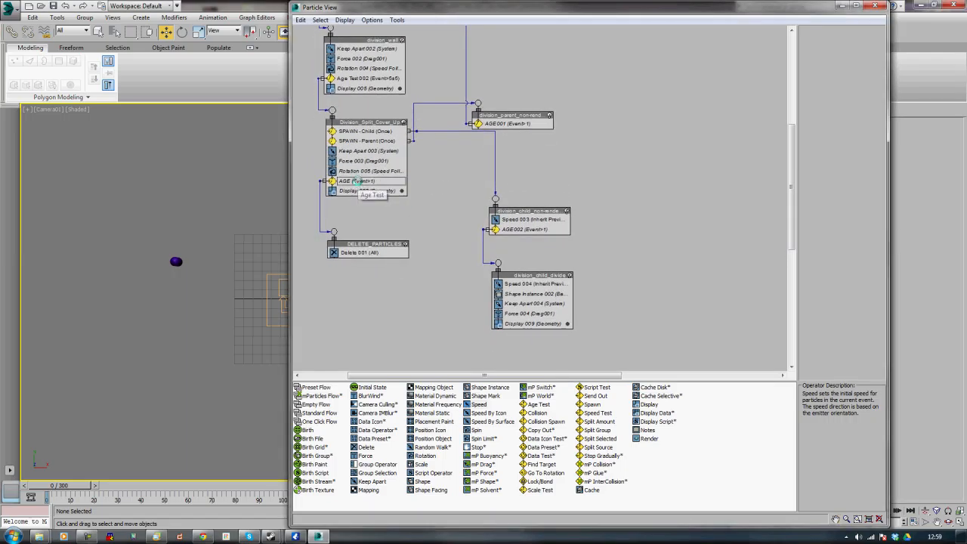
{"action": "left_click", "coordinate": [356, 182]}
{"action": "left_click", "coordinate": [360, 79]}
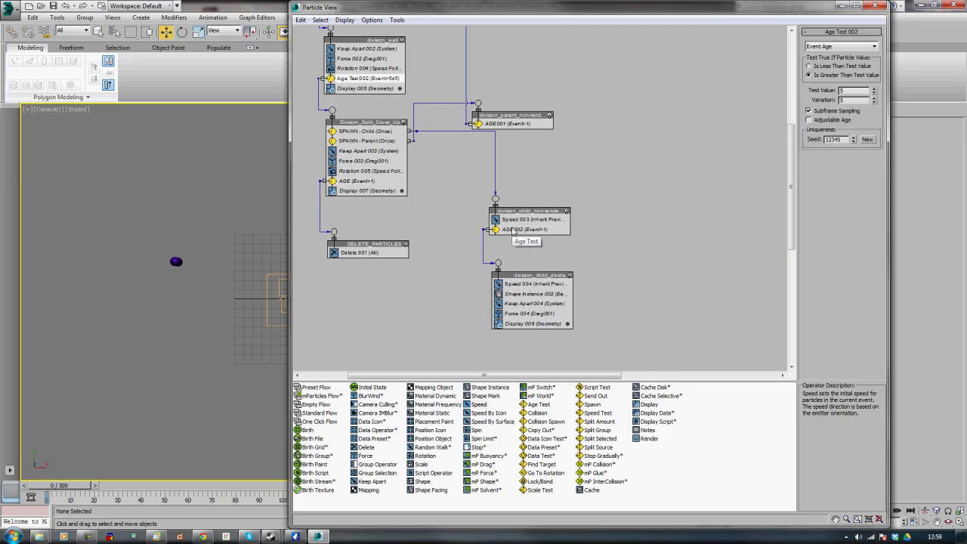
{"action": "left_click", "coordinate": [507, 229]}
{"action": "left_click", "coordinate": [505, 123]}
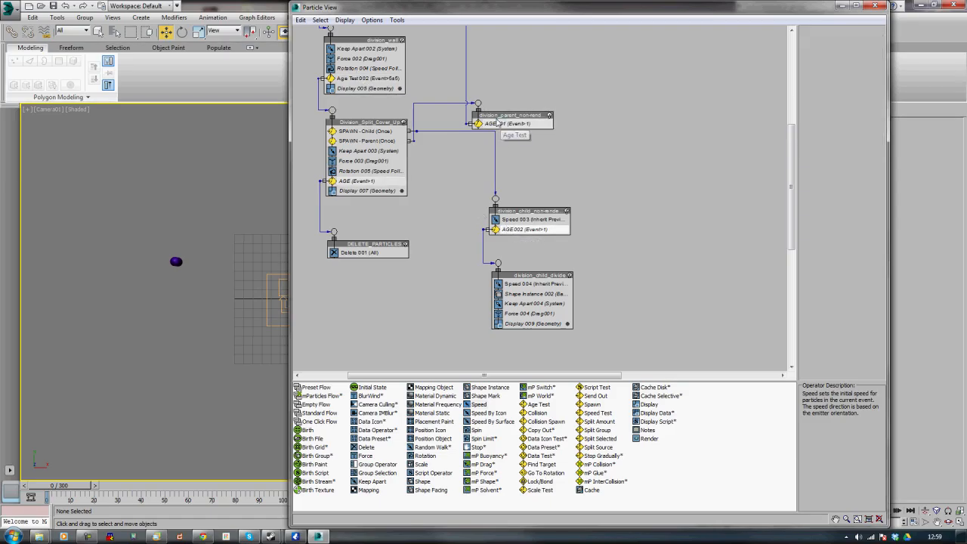
{"action": "scroll", "coordinate": [365, 98], "scroll_direction": "up", "scroll_amount": 5}
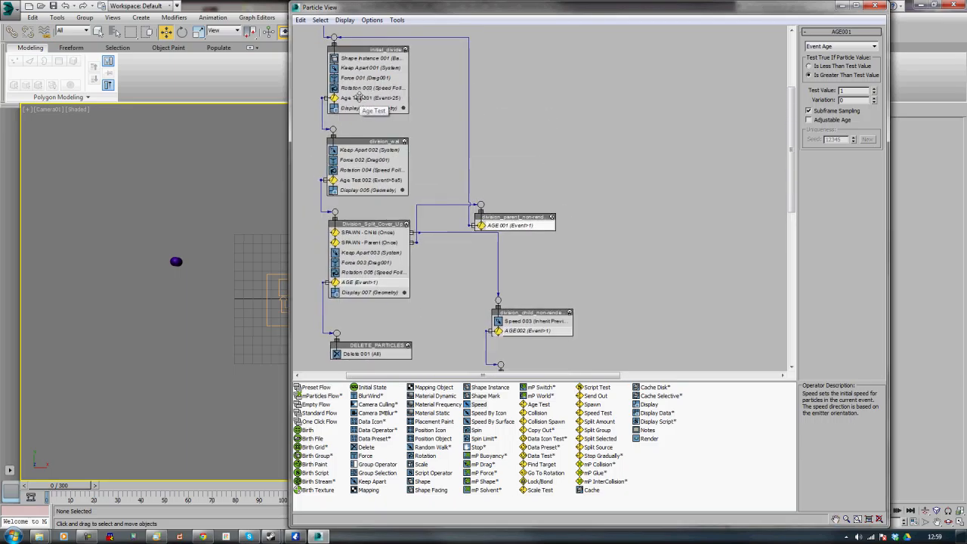
{"action": "left_click", "coordinate": [365, 98]}
{"action": "middle_click_drag", "start_coordinate": [646, 176], "coordinate": [655, 127]}
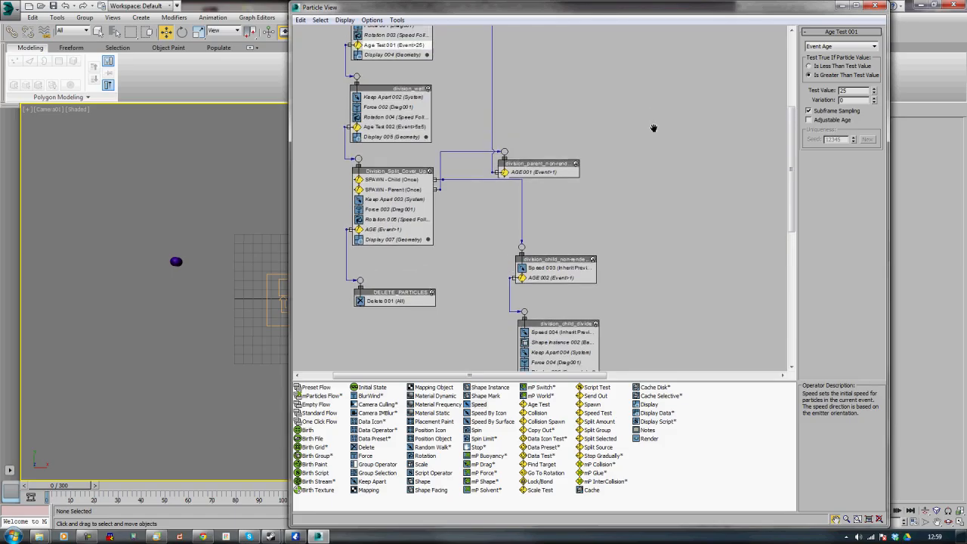
Copy Age Test 001 from initial_divide, paste it into division_child_divide, and move it below the Force operator
{"action": "right_click", "coordinate": [390, 49]}
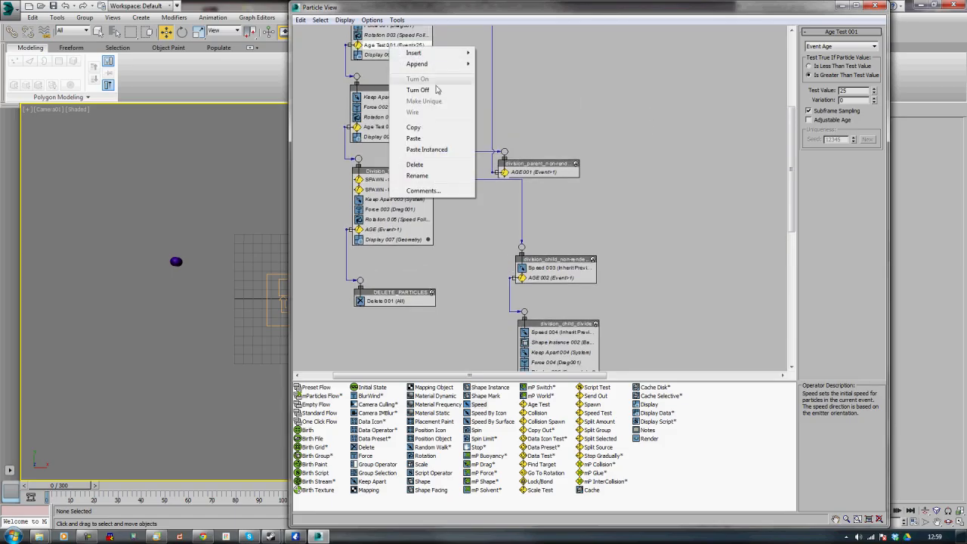
{"action": "left_click", "coordinate": [429, 129]}
{"action": "middle_click_drag", "start_coordinate": [664, 257], "coordinate": [647, 180]}
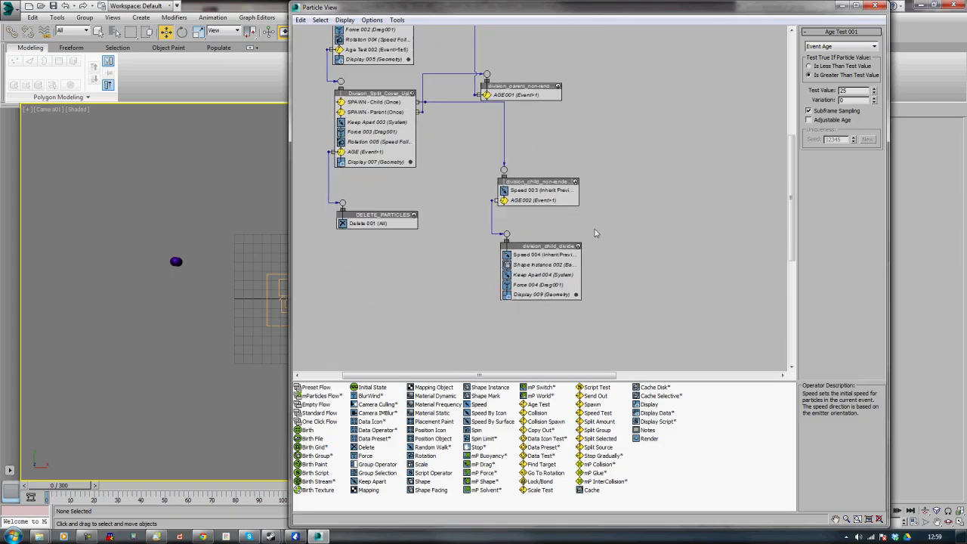
{"action": "right_click", "coordinate": [545, 281]}
{"action": "left_click", "coordinate": [595, 387]}
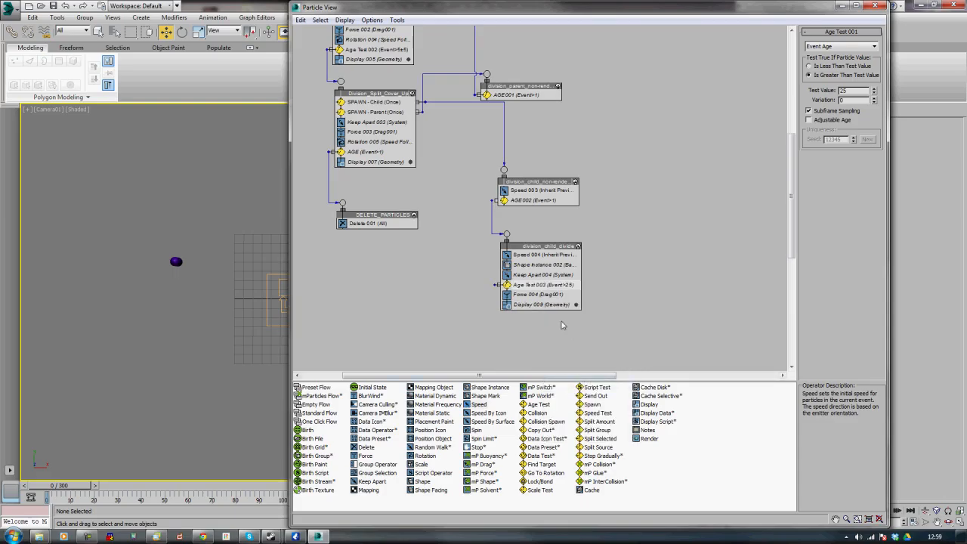
{"action": "left_click_drag", "start_coordinate": [529, 286], "coordinate": [529, 300]}
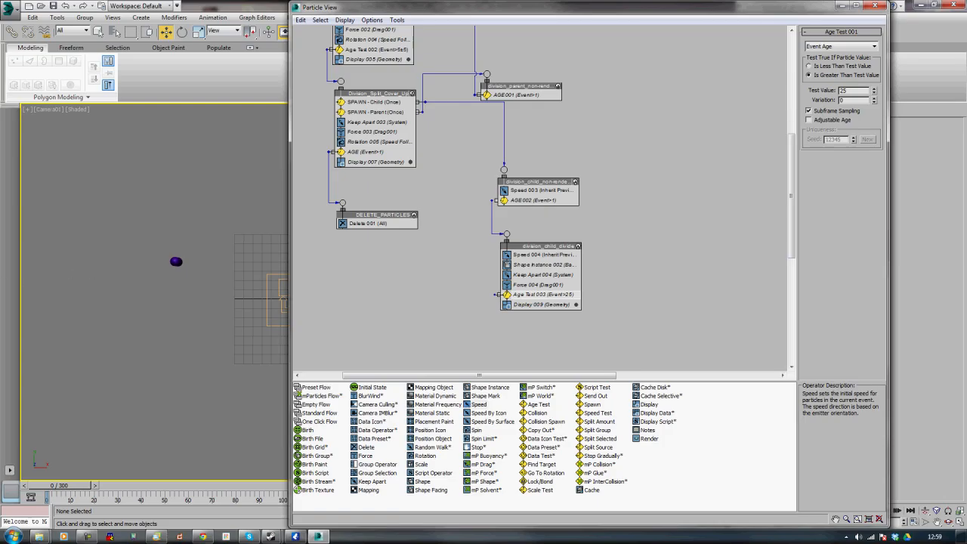
Wire the division_child_divide age test output into the division_wall event and close Particle View
{"action": "middle_click_drag", "start_coordinate": [671, 194], "coordinate": [690, 234]}
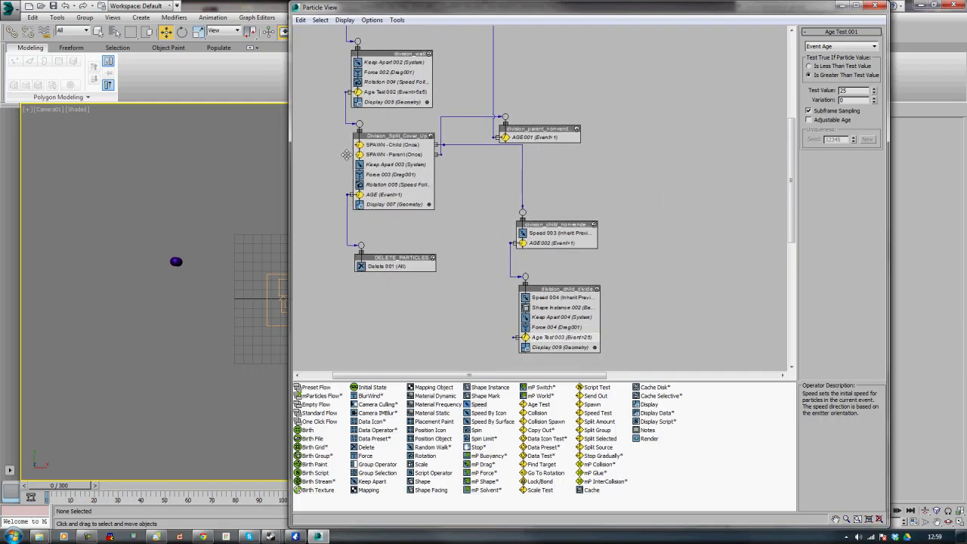
{"action": "left_click_drag", "start_coordinate": [358, 39], "coordinate": [514, 337]}
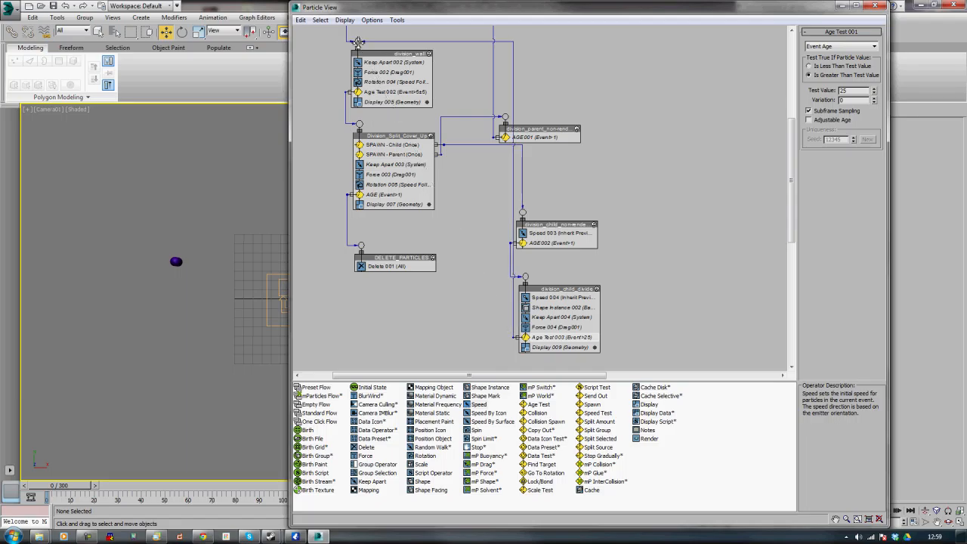
{"action": "mouse_move", "coordinate": [55, 485]}
{"action": "left_mouse_down"}
{"action": "mouse_move", "coordinate": [272, 484]}
{"action": "mouse_move", "coordinate": [576, 411]}
{"action": "mouse_move", "coordinate": [325, 434]}
{"action": "mouse_move", "coordinate": [45, 491]}
{"action": "left_mouse_up"}
{"action": "left_click", "coordinate": [166, 32]}
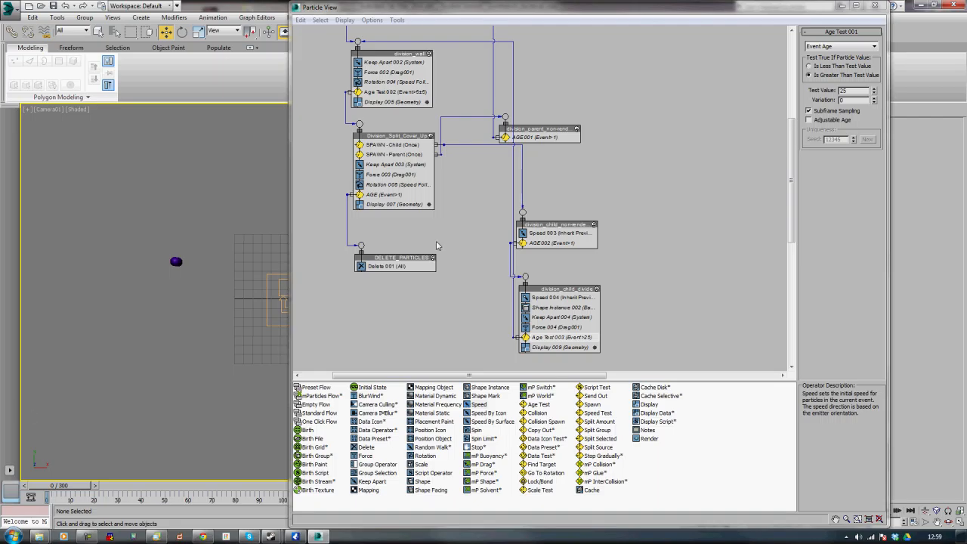
{"action": "left_click", "coordinate": [846, 6]}
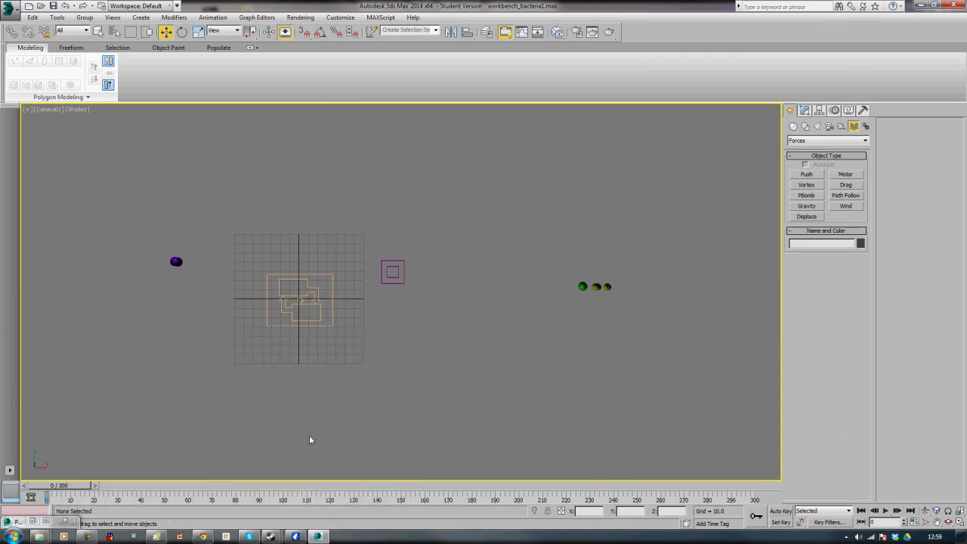
Create a PF Source emitter in the Top viewport, about 125 by 203 units
{"action": "mouse_move", "coordinate": [75, 485]}
{"action": "left_mouse_down"}
{"action": "mouse_move", "coordinate": [634, 460]}
{"action": "mouse_move", "coordinate": [237, 461]}
{"action": "mouse_move", "coordinate": [64, 488]}
{"action": "left_mouse_up"}
{"action": "key", "text": "w"}
{"action": "key", "text": "t"}
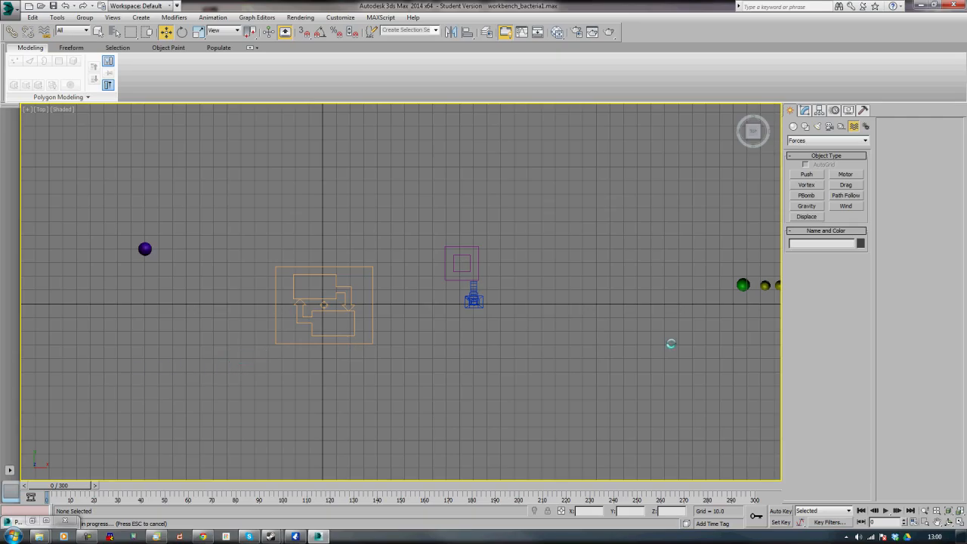
{"action": "left_click", "coordinate": [795, 128]}
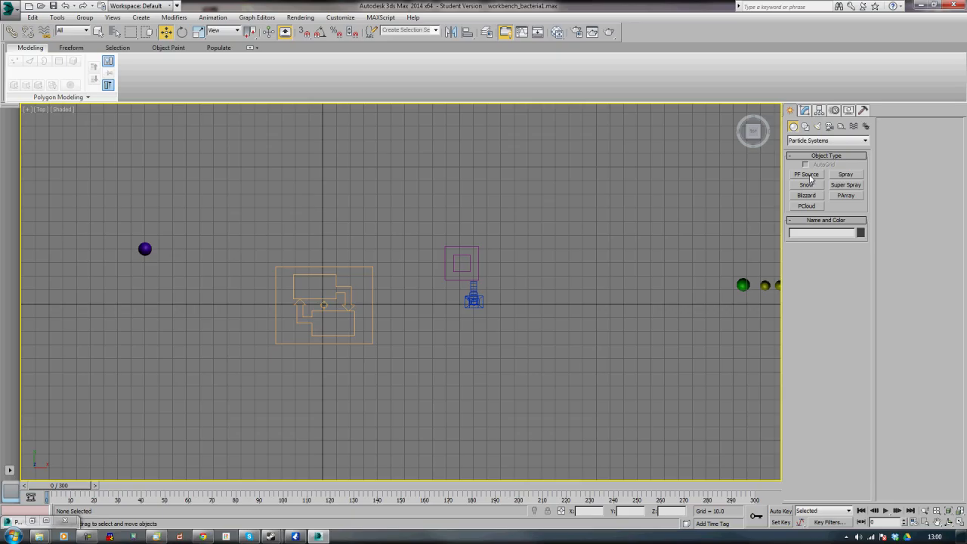
{"action": "left_click", "coordinate": [808, 175]}
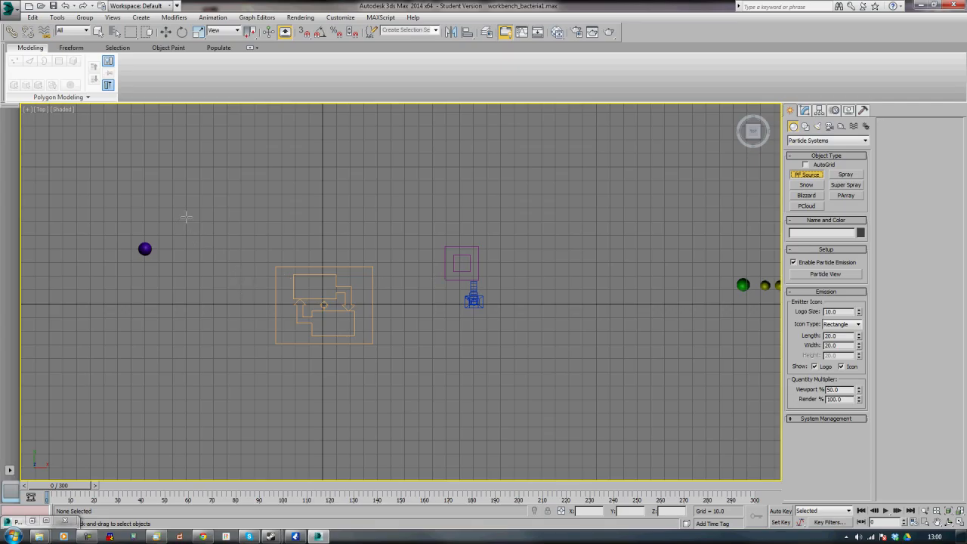
{"action": "left_click_drag", "start_coordinate": [187, 221], "coordinate": [466, 391]}
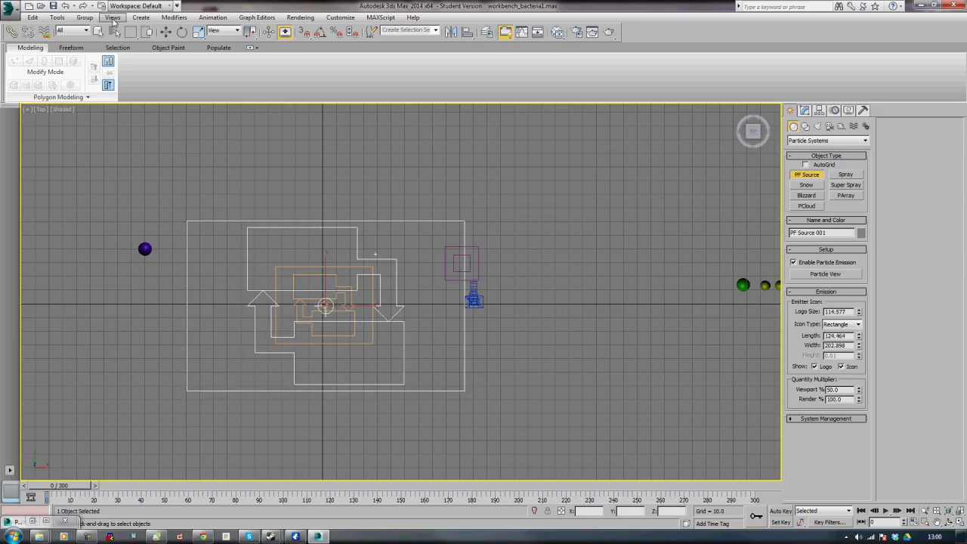
Move the new PF Source to the world origin at 0, 0, 0
{"action": "left_click", "coordinate": [165, 32]}
{"action": "double_click", "coordinate": [587, 511]}
{"action": "type", "text": "0"}
{"action": "key", "text": "Tab"}
{"action": "type", "text": "0"}
{"action": "key", "text": "Tab"}
{"action": "key", "text": "Tab"}
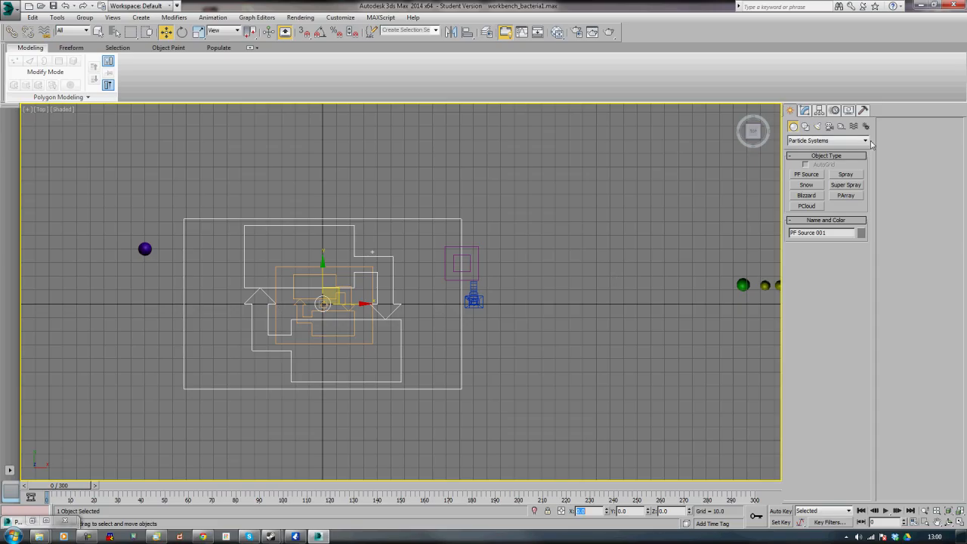
Change the emitter icon type to Box and set its length, width and height to 2000
{"action": "left_click", "coordinate": [806, 111]}
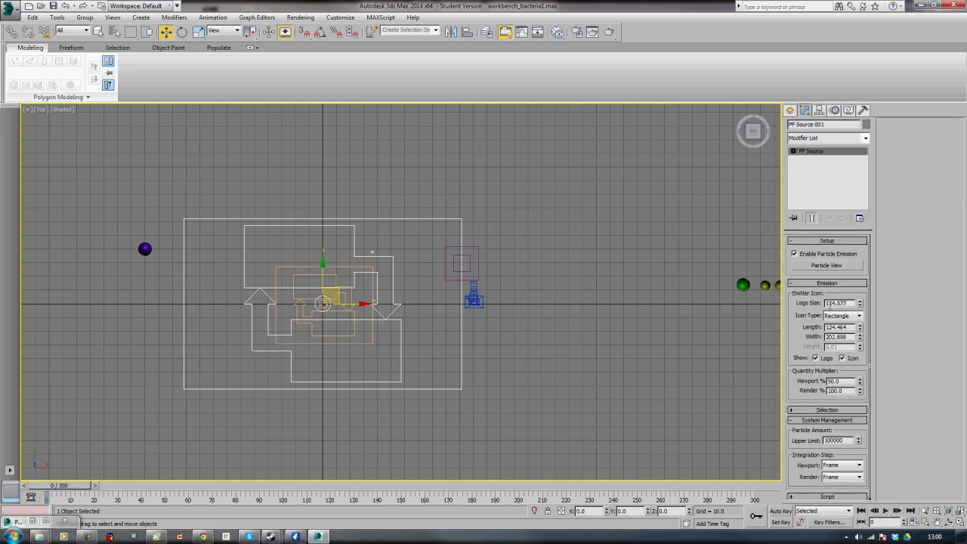
{"action": "left_click", "coordinate": [859, 318]}
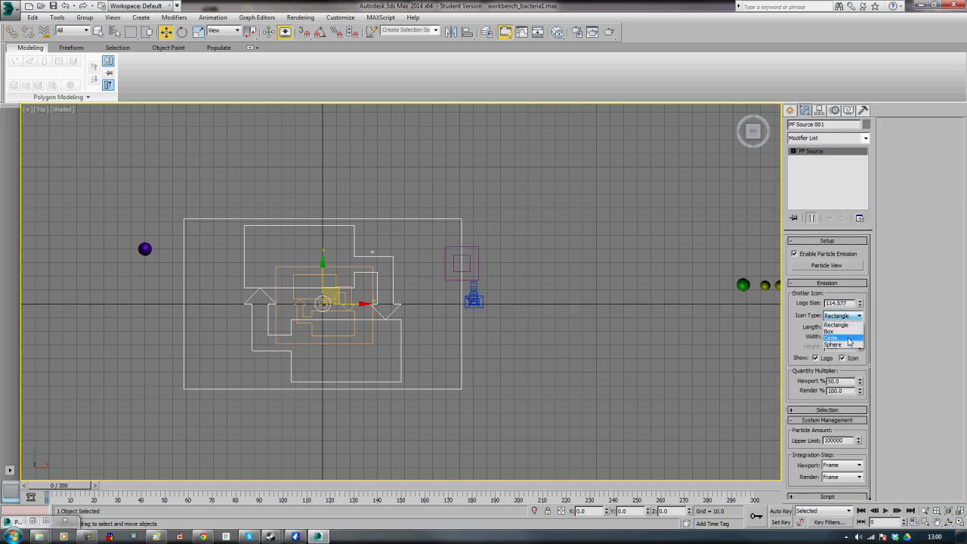
{"action": "left_click", "coordinate": [846, 329]}
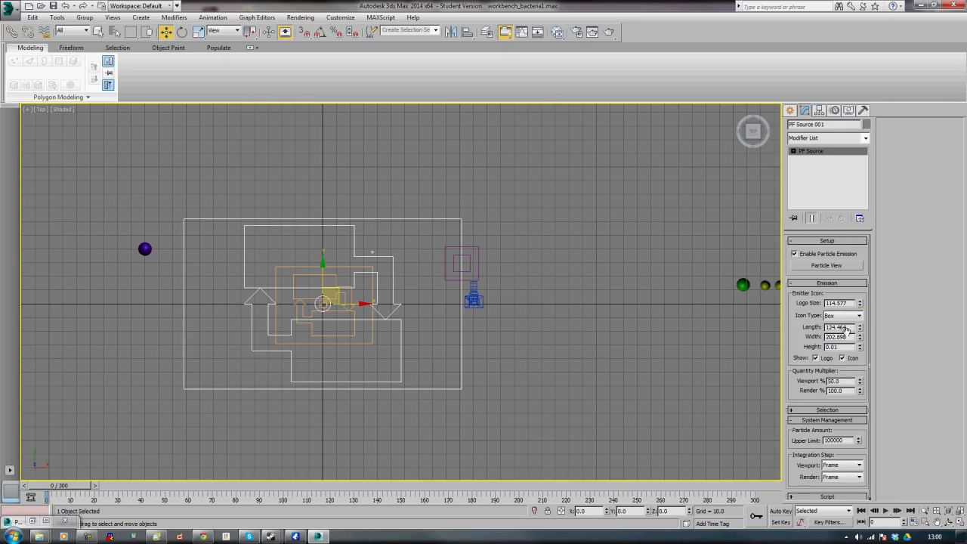
{"action": "double_click", "coordinate": [846, 328]}
{"action": "type", "text": "2000"}
{"action": "key", "text": "Tab"}
{"action": "type", "text": "2000"}
{"action": "key", "text": "Tab"}
{"action": "type", "text": "2"}
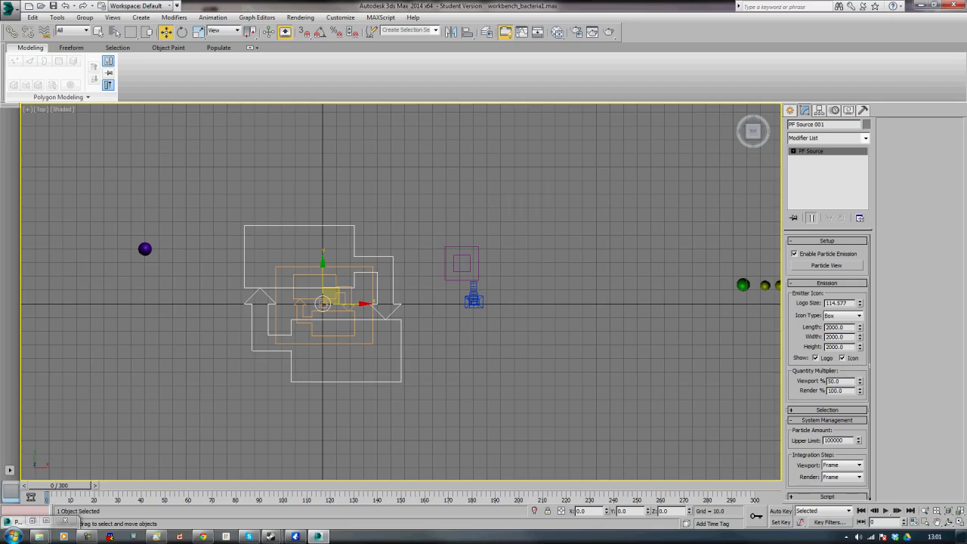
Set the emitter's viewport quantity multiplier to 10% and deselect it
{"action": "double_click", "coordinate": [839, 382]}
{"action": "type", "text": "10"}
{"action": "key", "text": "Return"}
{"action": "left_click", "coordinate": [574, 413]}
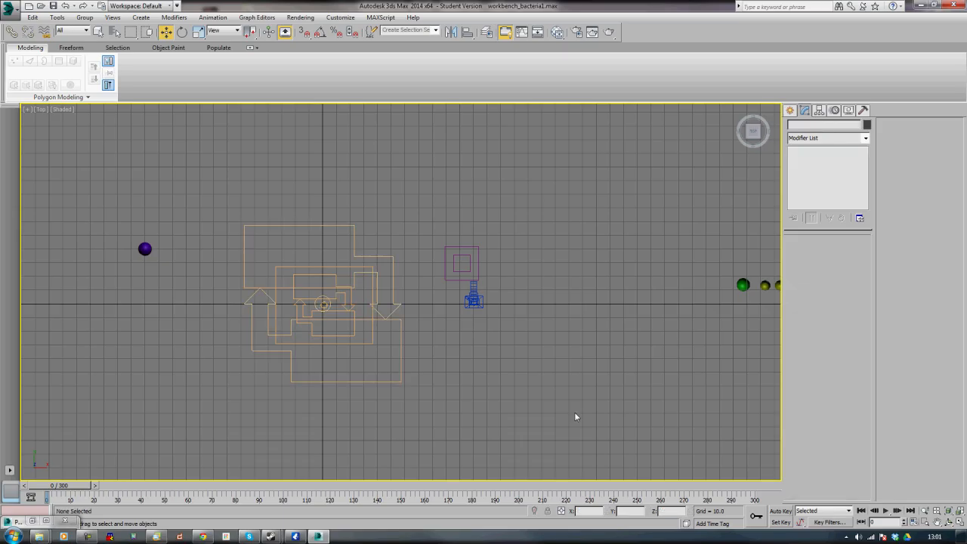
Open Particle View and add a Material Static operator to the new PF Source's global event
{"action": "key", "text": "6"}
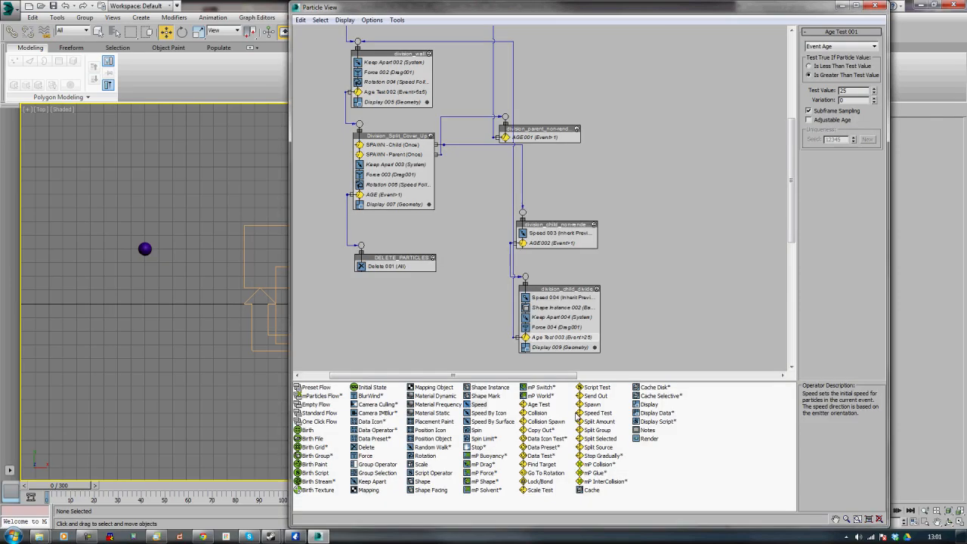
{"action": "middle_click_drag", "start_coordinate": [660, 362], "coordinate": [659, 278]}
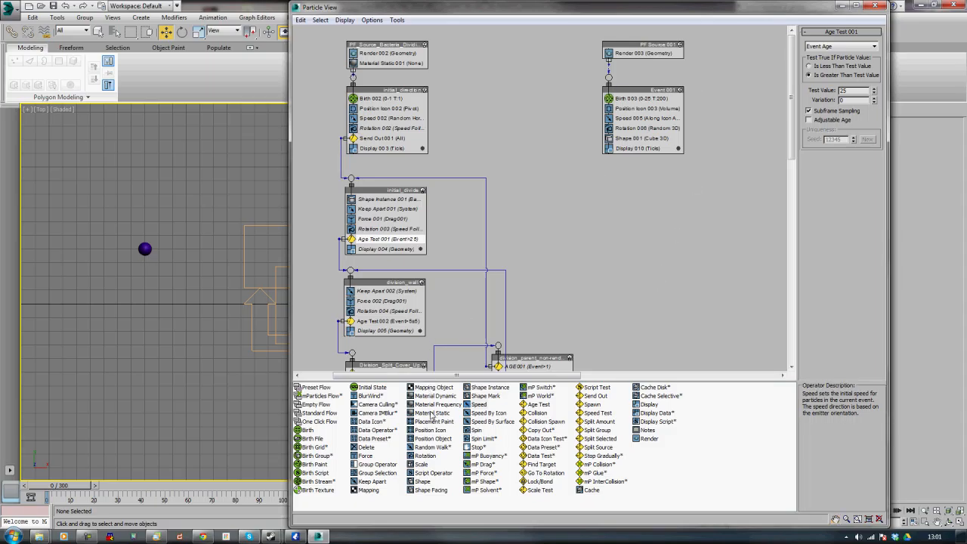
{"action": "left_click_drag", "start_coordinate": [427, 415], "coordinate": [627, 65]}
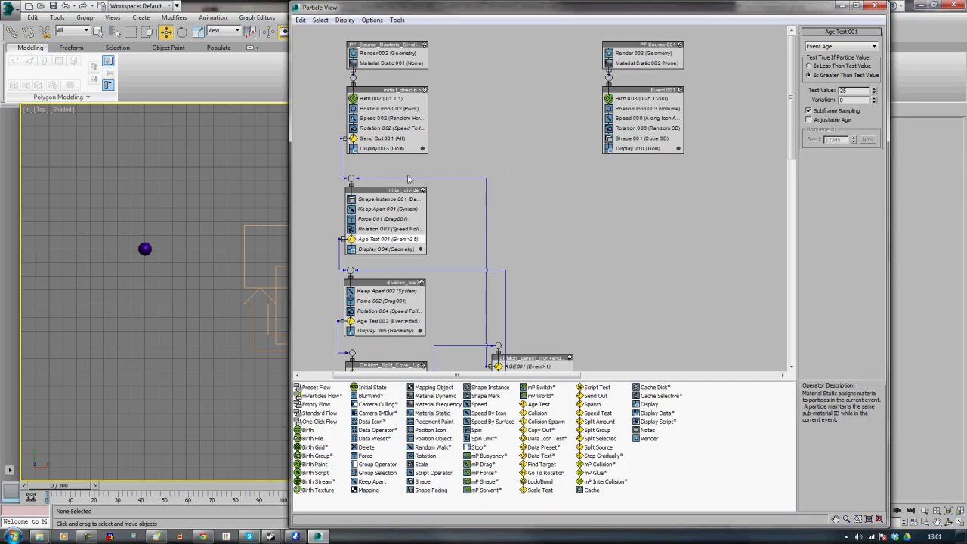
Rename the new particle source as PF_source_debris
{"action": "right_click", "coordinate": [640, 45]}
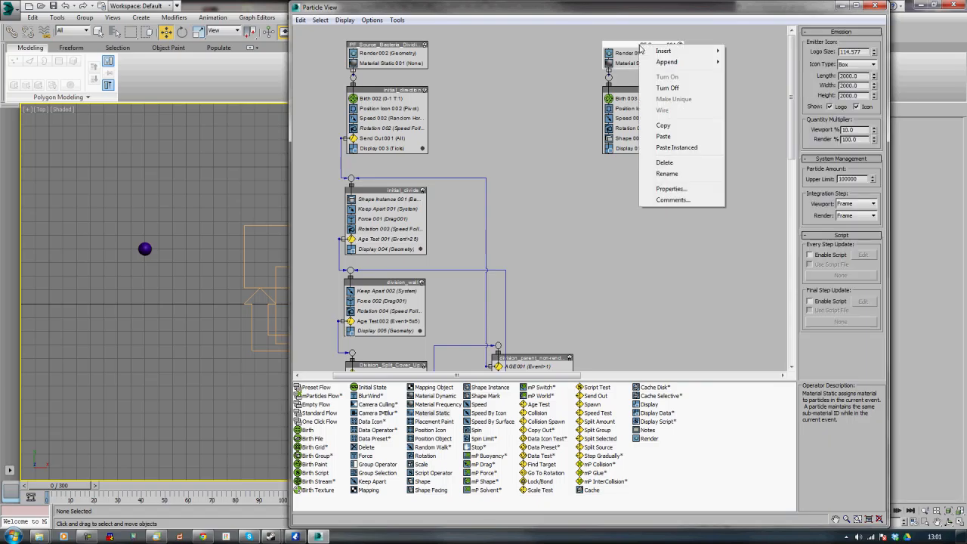
{"action": "left_click", "coordinate": [658, 174]}
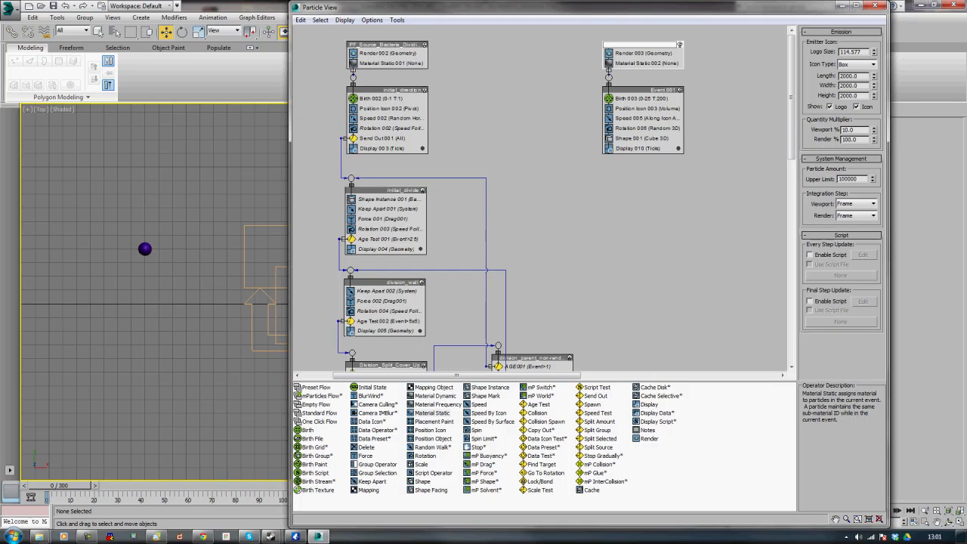
{"action": "type", "text": "PF_source_debris"}
{"action": "key", "text": "Return"}
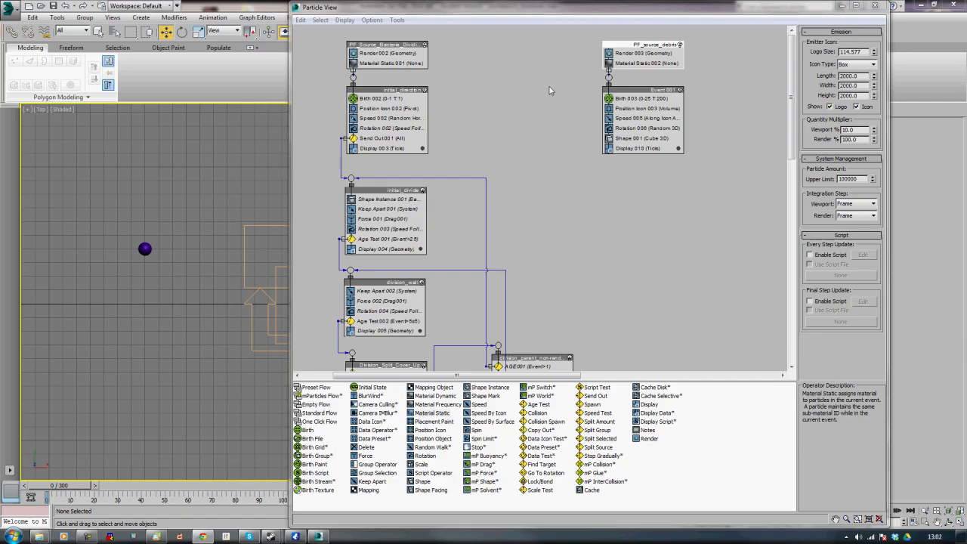
Set the debris Birth operator's emit stop to 0 and its amount to 20000
{"action": "left_click", "coordinate": [637, 99]}
{"action": "double_click", "coordinate": [852, 56]}
{"action": "type", "text": "0"}
{"action": "double_click", "coordinate": [848, 67]}
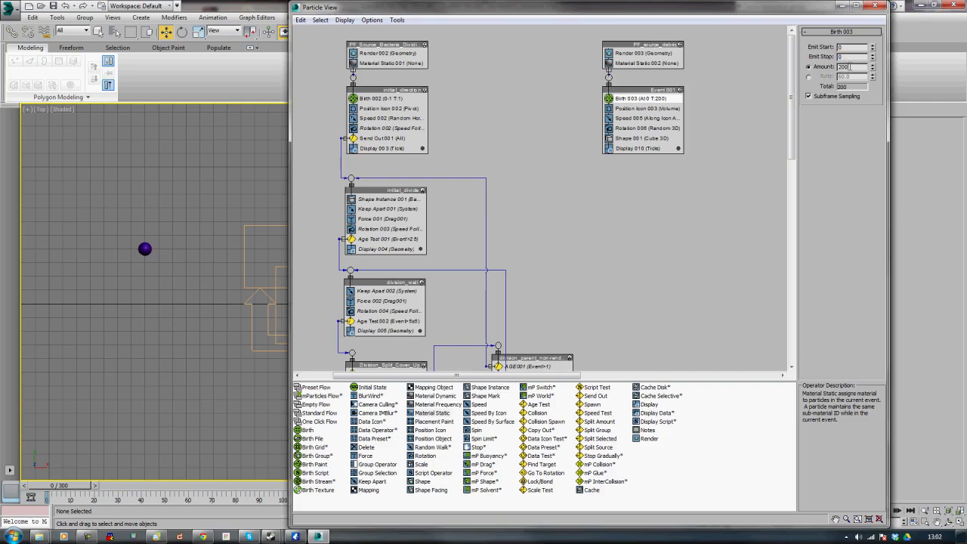
{"action": "type", "text": "20000"}
{"action": "key", "text": "Return"}
Set the debris Speed operator to 5 with variation 2 and direction Random Horizontal
{"action": "left_click", "coordinate": [643, 118]}
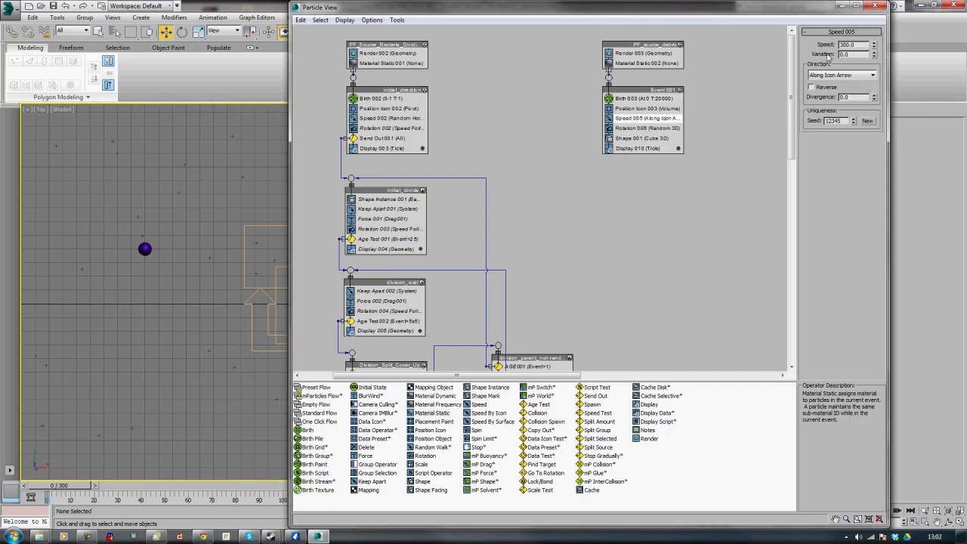
{"action": "double_click", "coordinate": [848, 45]}
{"action": "type", "text": "0"}
{"action": "key", "text": "Return"}
{"action": "type", "text": "2"}
{"action": "key", "text": "Return"}
{"action": "left_click", "coordinate": [859, 75]}
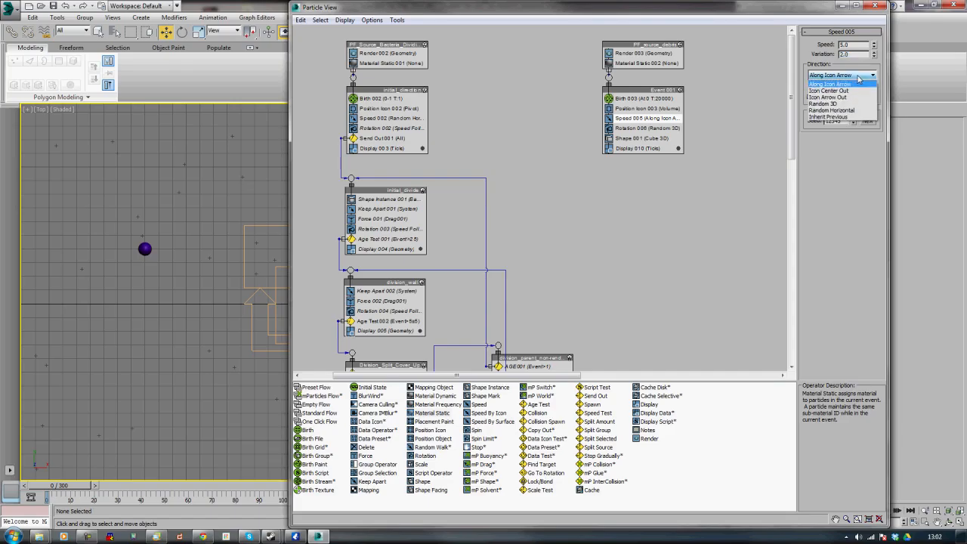
{"action": "left_click", "coordinate": [857, 110]}
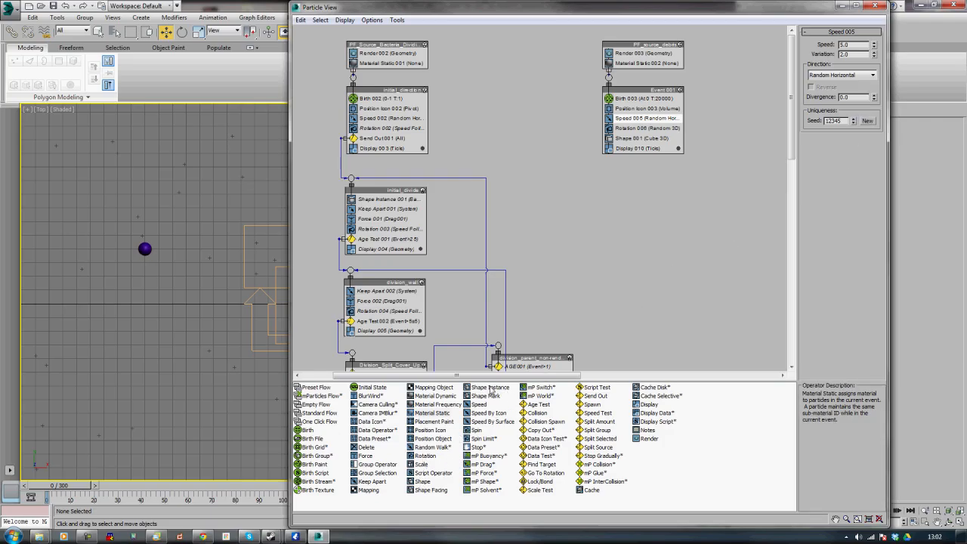
Insert a Spin operator into the debris event with spin rate 1 and variation 100
{"action": "left_click_drag", "start_coordinate": [476, 431], "coordinate": [624, 129]}
{"action": "left_click", "coordinate": [625, 129]}
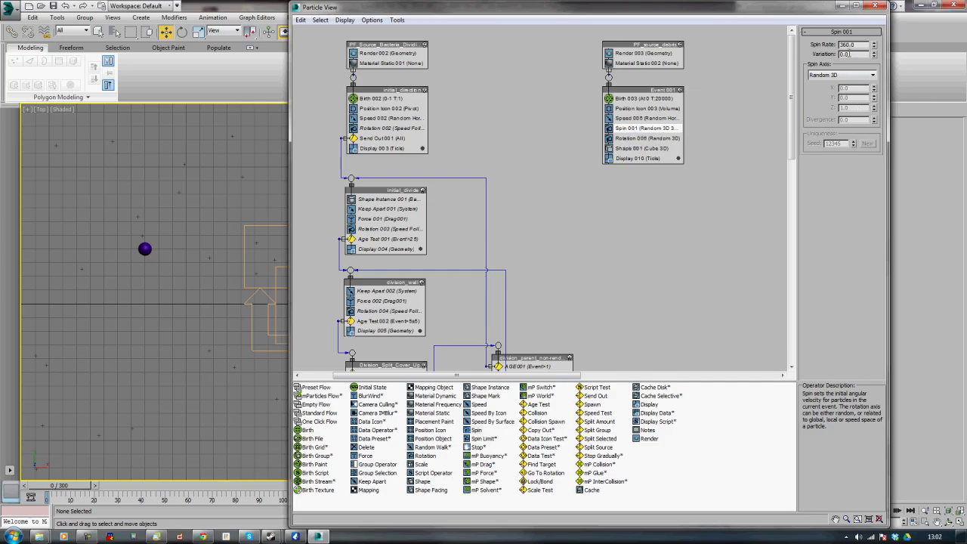
{"action": "double_click", "coordinate": [852, 45]}
{"action": "type", "text": "10"}
{"action": "double_click", "coordinate": [855, 53]}
{"action": "type", "text": "100"}
{"action": "key", "text": "Return"}
Replace the Shape operator in the debris event with a Shape Instance operator
{"action": "left_click", "coordinate": [638, 150]}
{"action": "key", "text": "Delete"}
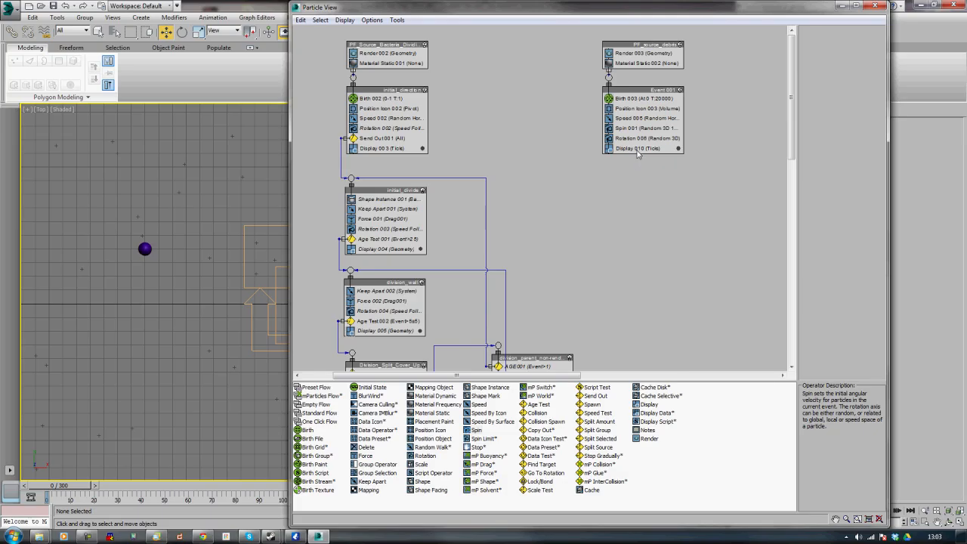
{"action": "left_click_drag", "start_coordinate": [481, 392], "coordinate": [621, 146]}
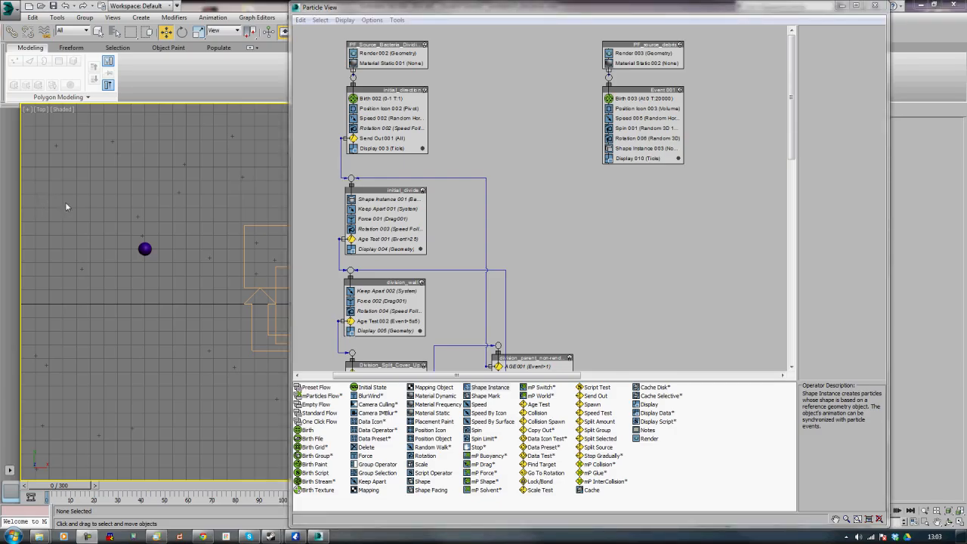
Set the Shape Instance geometry object to Bubble and enable Object And Children
{"action": "left_click_drag", "start_coordinate": [551, 8], "coordinate": [271, 7]}
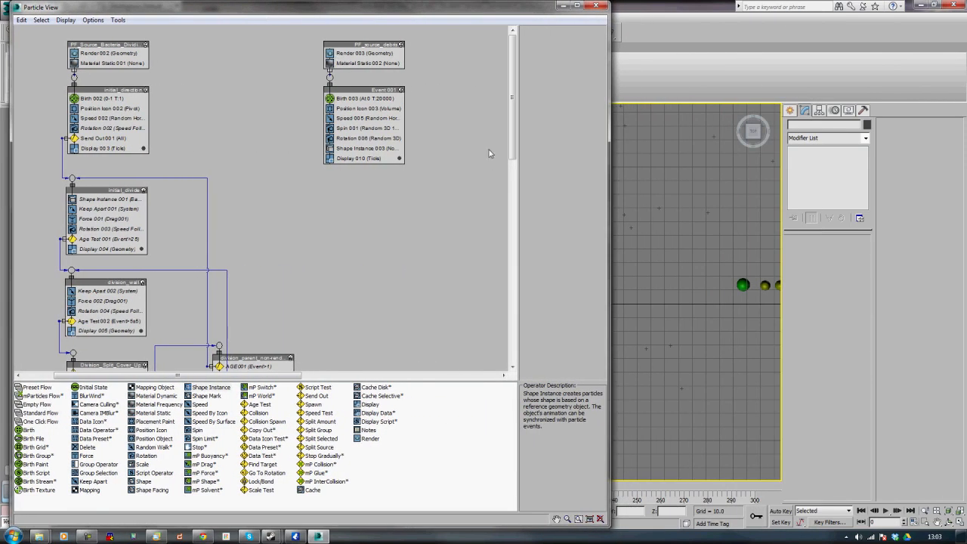
{"action": "left_click", "coordinate": [743, 284]}
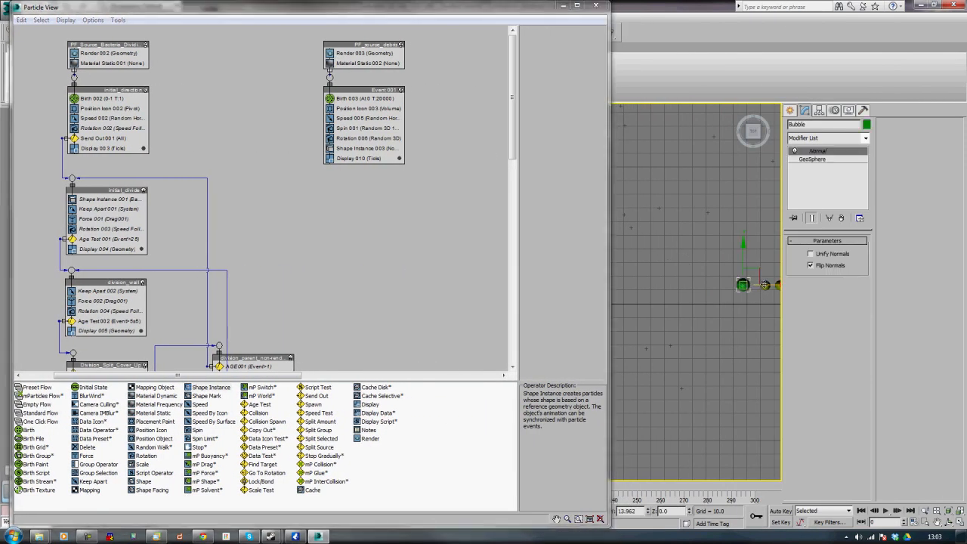
{"action": "left_click", "coordinate": [765, 285]}
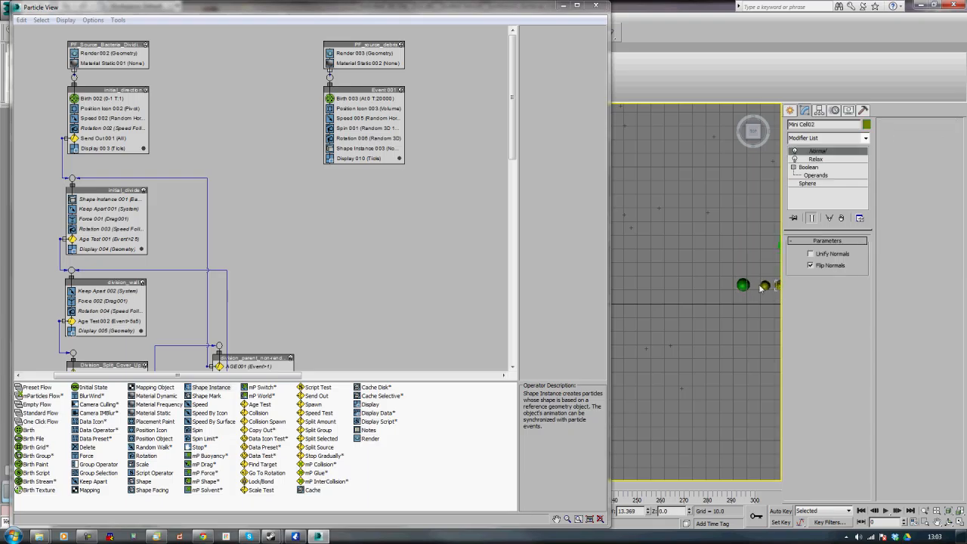
{"action": "left_click", "coordinate": [743, 284]}
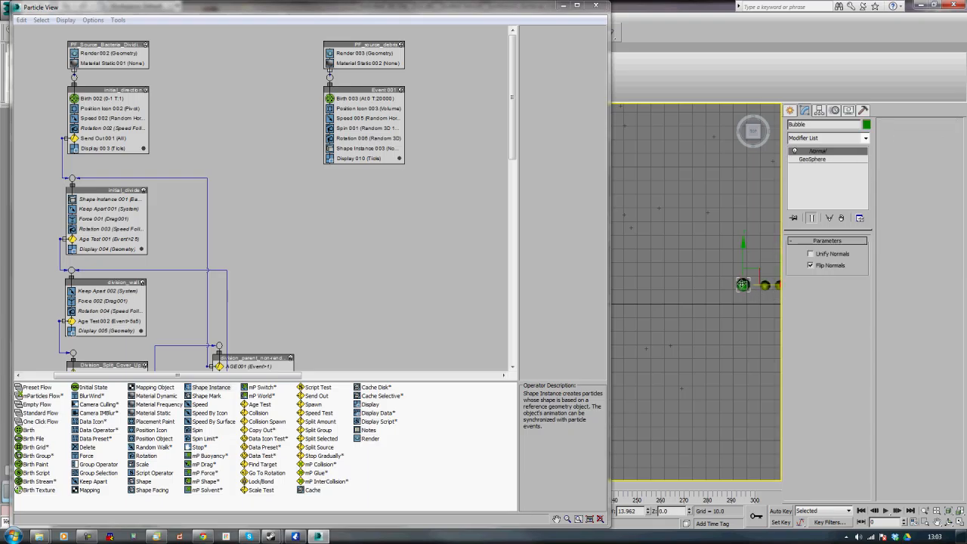
{"action": "left_click", "coordinate": [364, 148]}
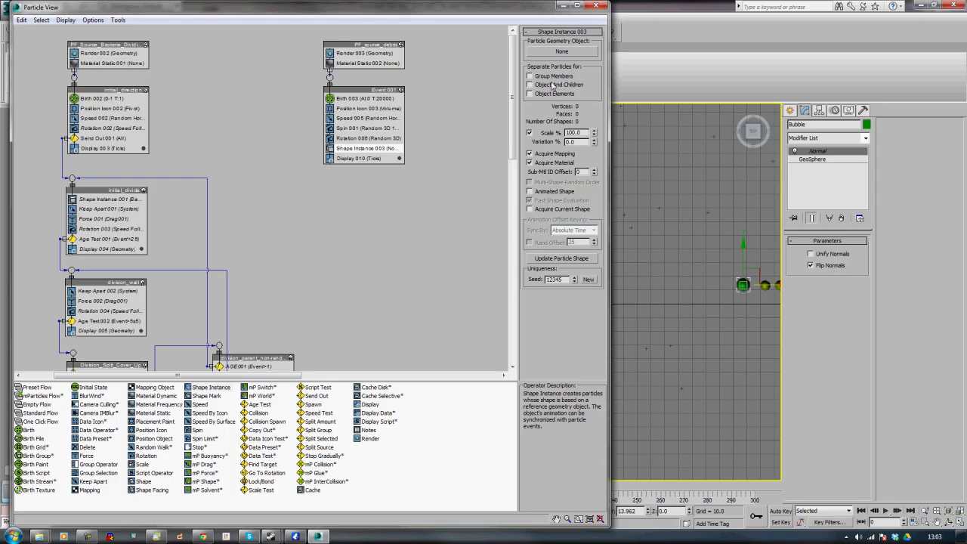
{"action": "left_click", "coordinate": [560, 53]}
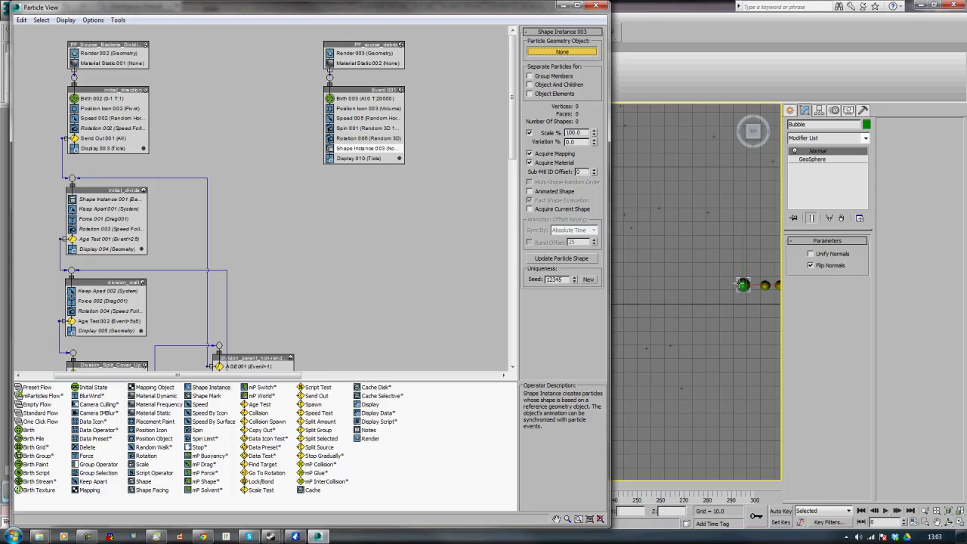
{"action": "left_click", "coordinate": [742, 285]}
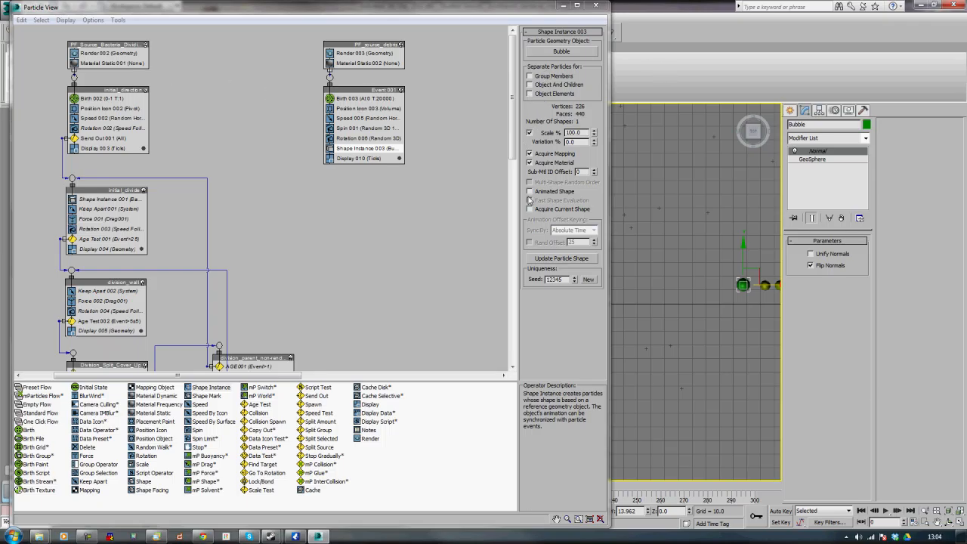
{"action": "left_click", "coordinate": [532, 85]}
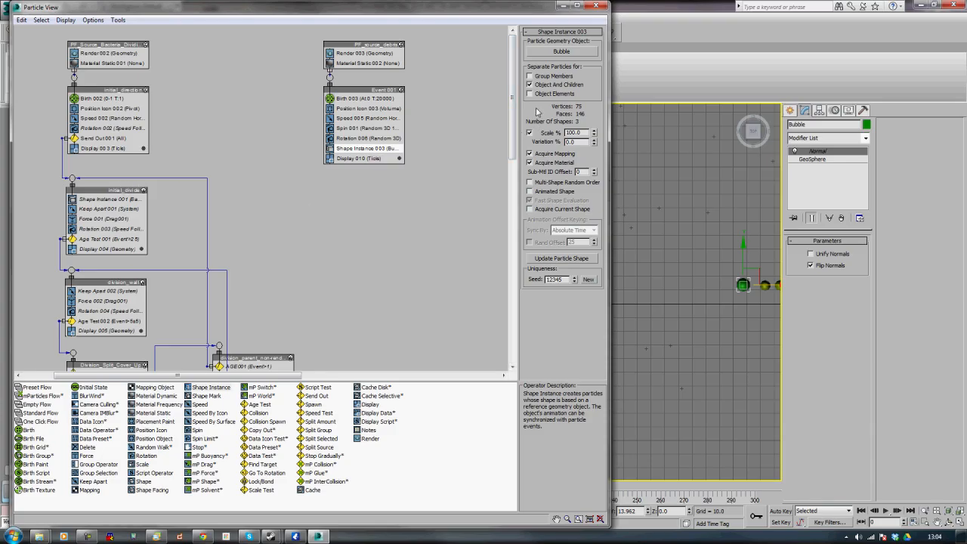
Set the Shape Instance scale to 50% with 50% variation
{"action": "double_click", "coordinate": [573, 132]}
{"action": "type", "text": "50"}
{"action": "key", "text": "Tab"}
{"action": "type", "text": "50"}
Set the debris Display operator type to Geometry and close Particle View
{"action": "left_click", "coordinate": [364, 159]}
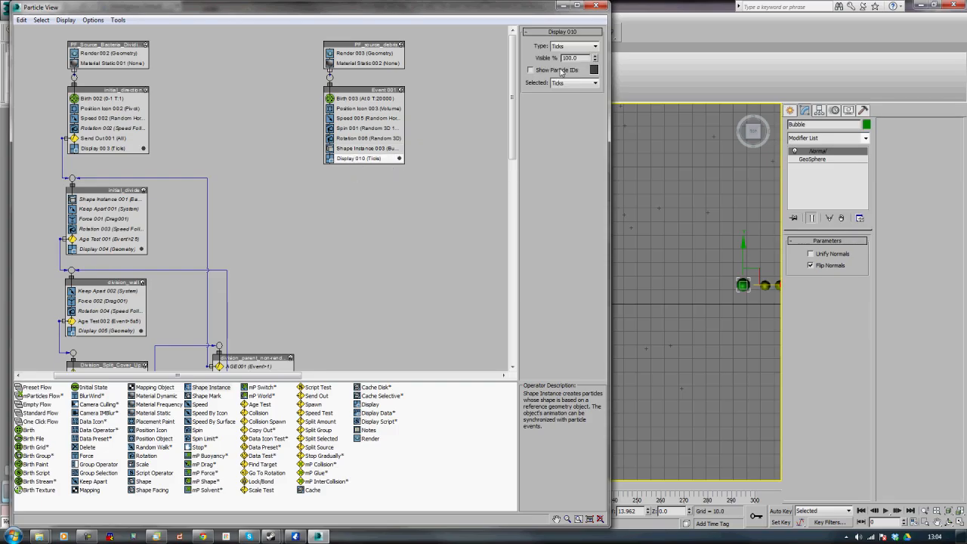
{"action": "left_click", "coordinate": [569, 47]}
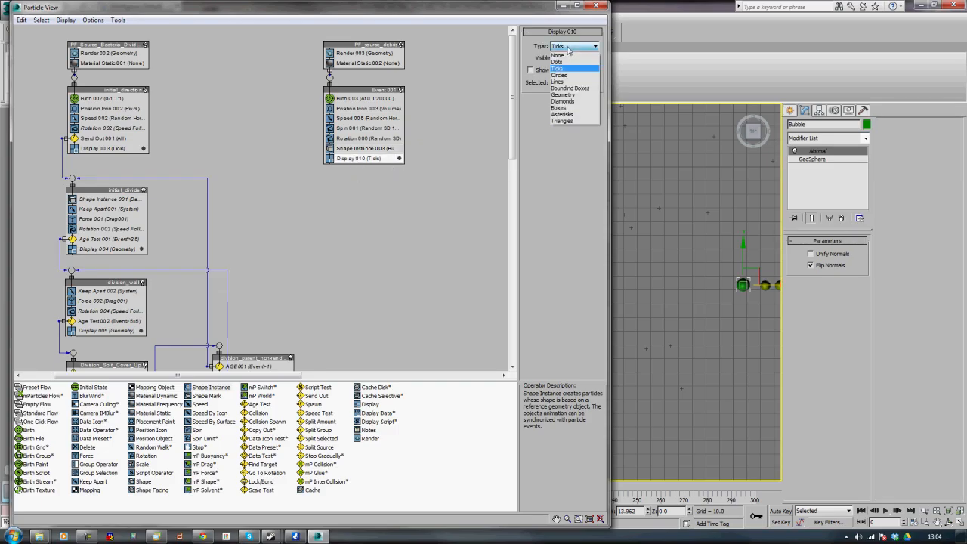
{"action": "left_click", "coordinate": [568, 96]}
{"action": "left_click_drag", "start_coordinate": [500, 9], "coordinate": [745, 16]}
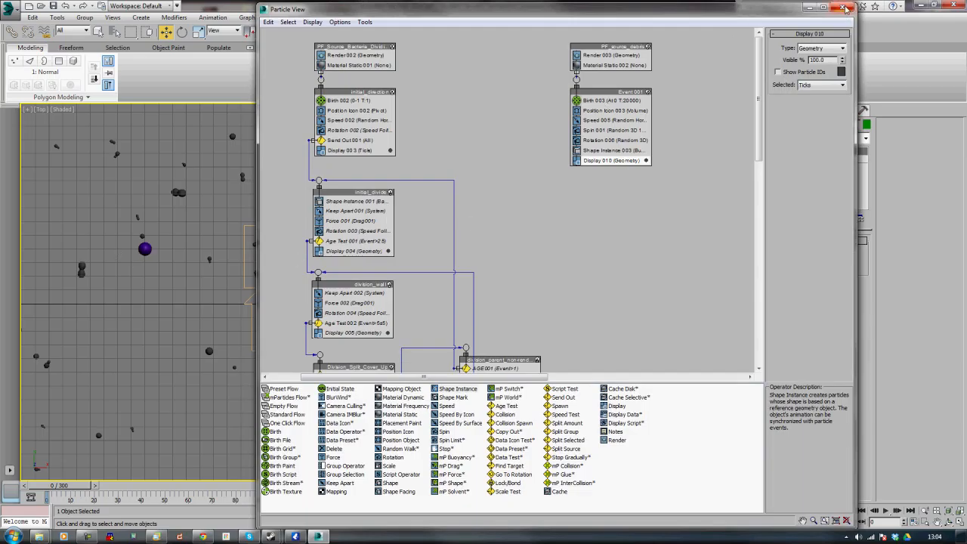
{"action": "left_click", "coordinate": [808, 7]}
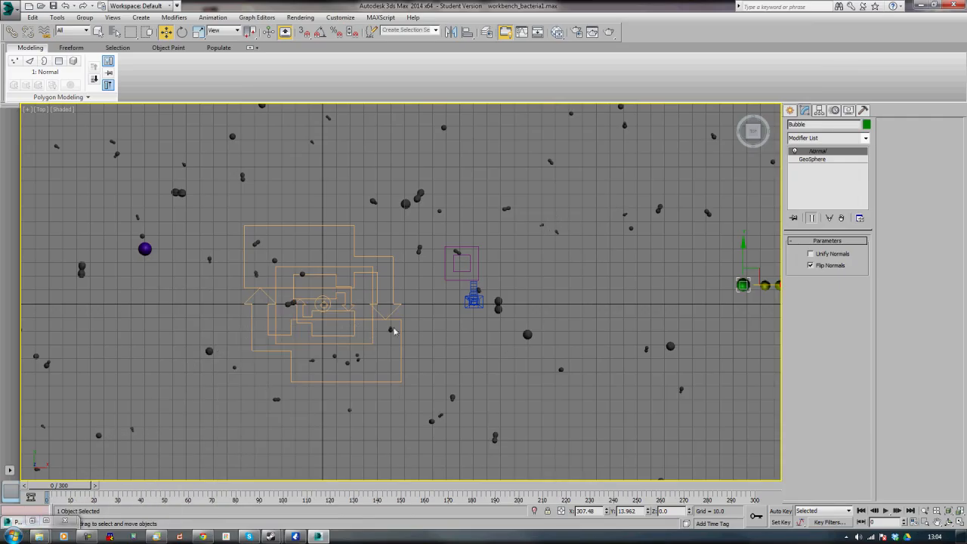
Open the Material Editor and switch it to the Compact Material Editor mode
{"action": "left_click", "coordinate": [581, 304]}
{"action": "key", "text": "m"}
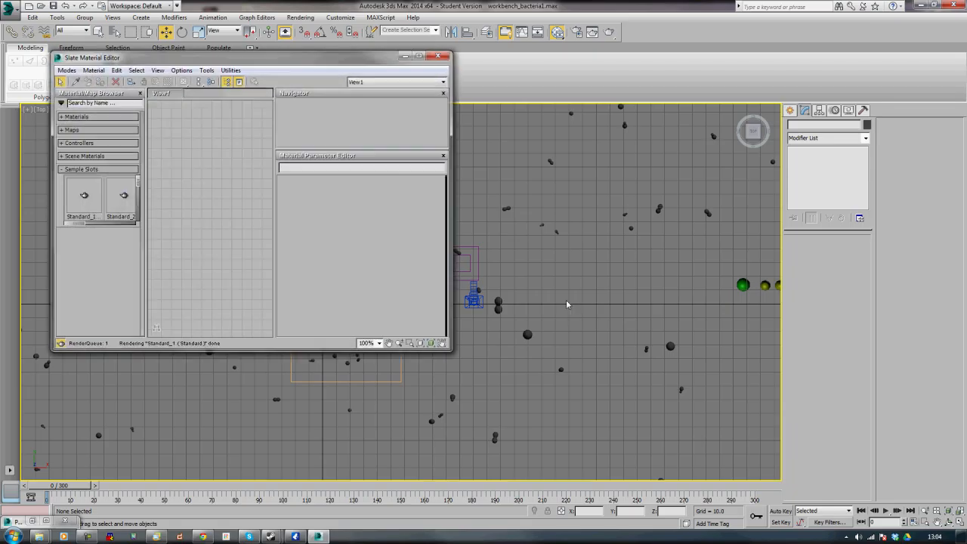
{"action": "left_click_drag", "start_coordinate": [264, 61], "coordinate": [519, 29]}
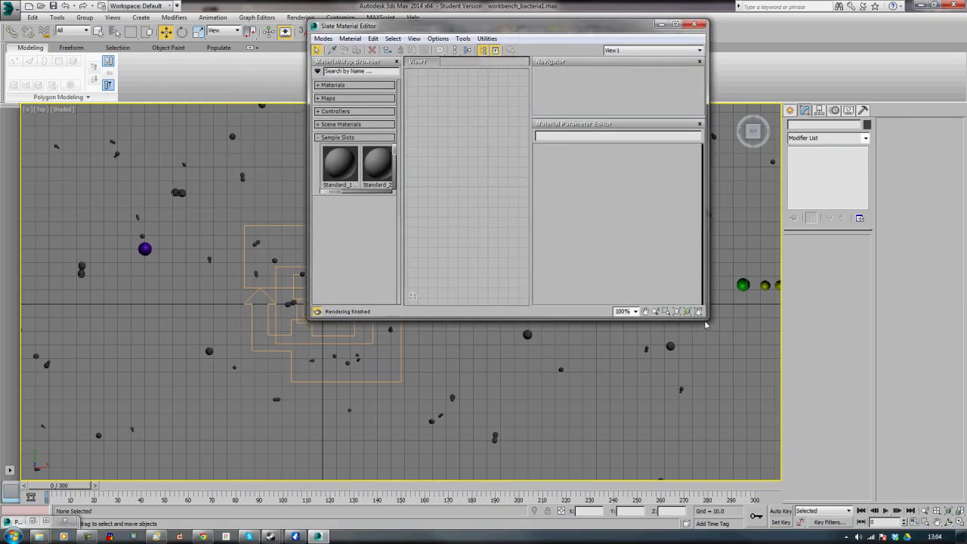
{"action": "left_click_drag", "start_coordinate": [707, 319], "coordinate": [731, 447]}
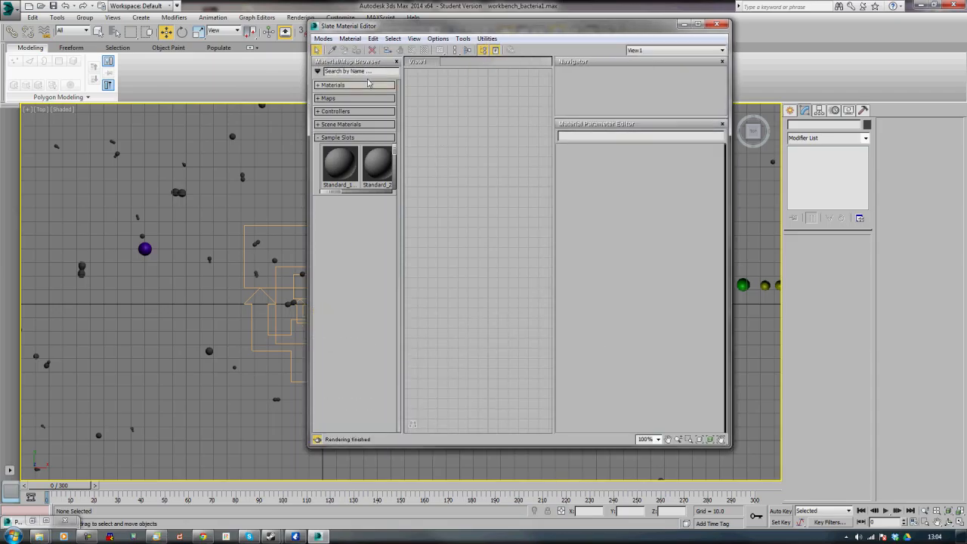
{"action": "left_click", "coordinate": [324, 38]}
{"action": "left_click", "coordinate": [272, 50]}
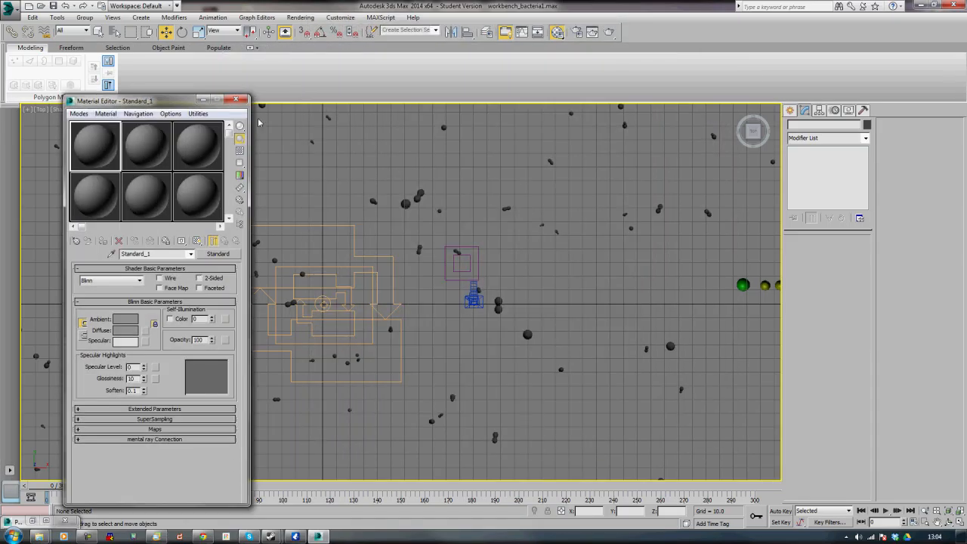
{"action": "left_click_drag", "start_coordinate": [235, 98], "coordinate": [554, 55]}
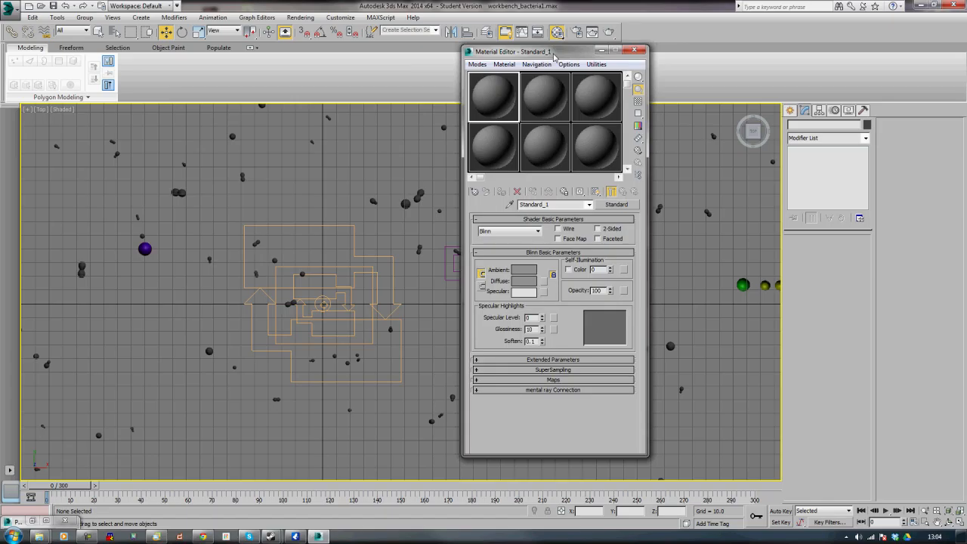
Rename the first sample material as bacteria
{"action": "left_click", "coordinate": [554, 204]}
{"action": "type", "text": "bacteria"}
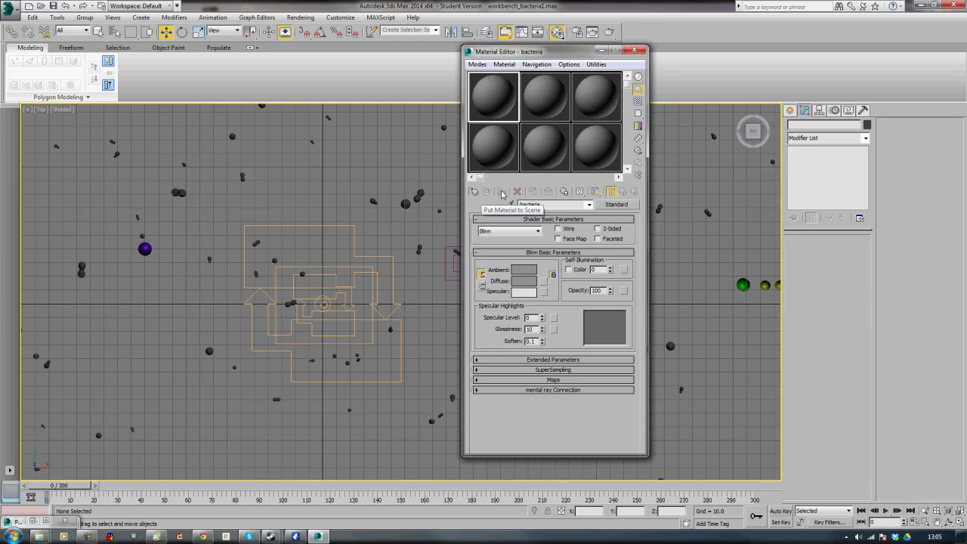
Set the bacteria material's diffuse color to black
{"action": "left_click", "coordinate": [524, 280]}
{"action": "left_click_drag", "start_coordinate": [292, 132], "coordinate": [292, 62]}
{"action": "left_click", "coordinate": [370, 148]}
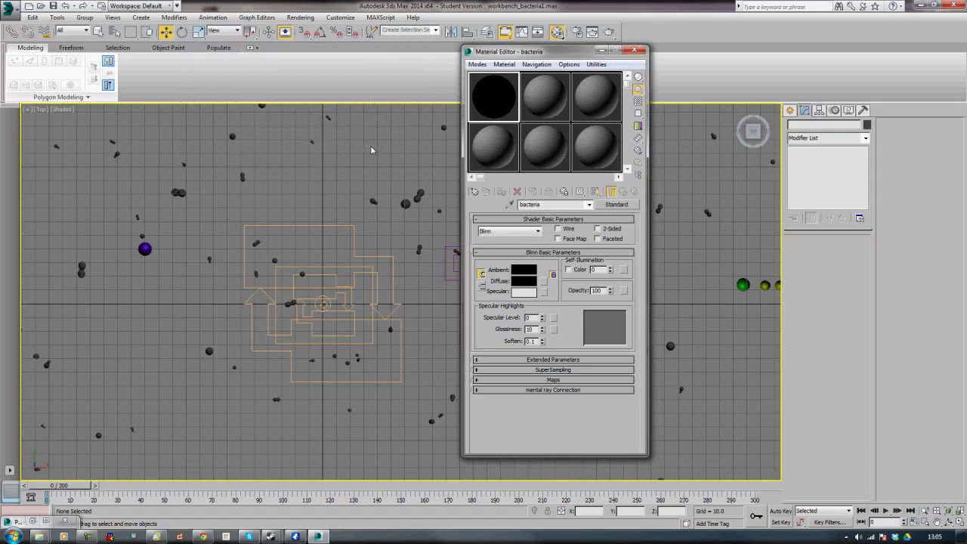
Set the Specular Level to 100 and Glossiness to 30 on the bacteria material
{"action": "double_click", "coordinate": [531, 318]}
{"action": "key", "text": "Return"}
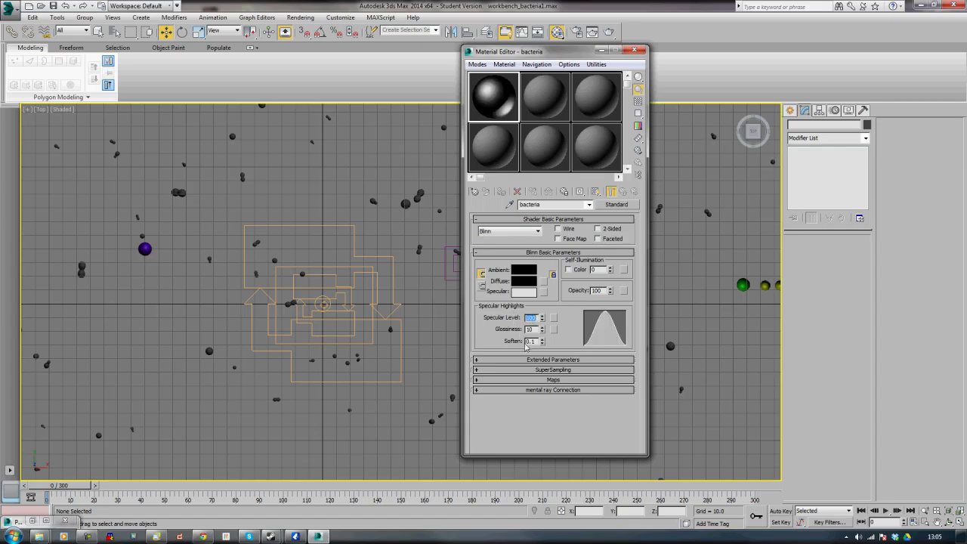
{"action": "double_click", "coordinate": [531, 330]}
{"action": "type", "text": "30"}
{"action": "key", "text": "Return"}
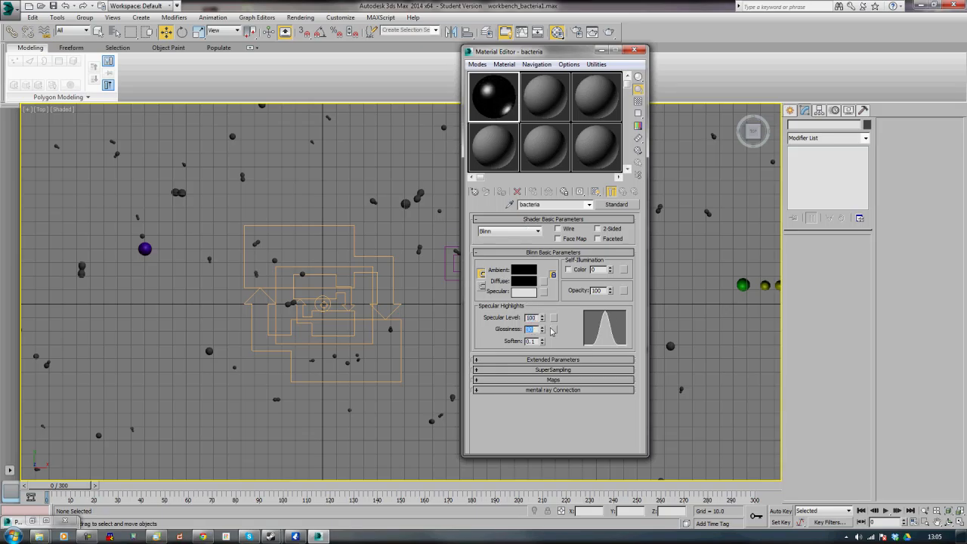
Assign a Falloff map to the opacity channel and show the sample slot's checkered background
{"action": "left_click", "coordinate": [624, 290]}
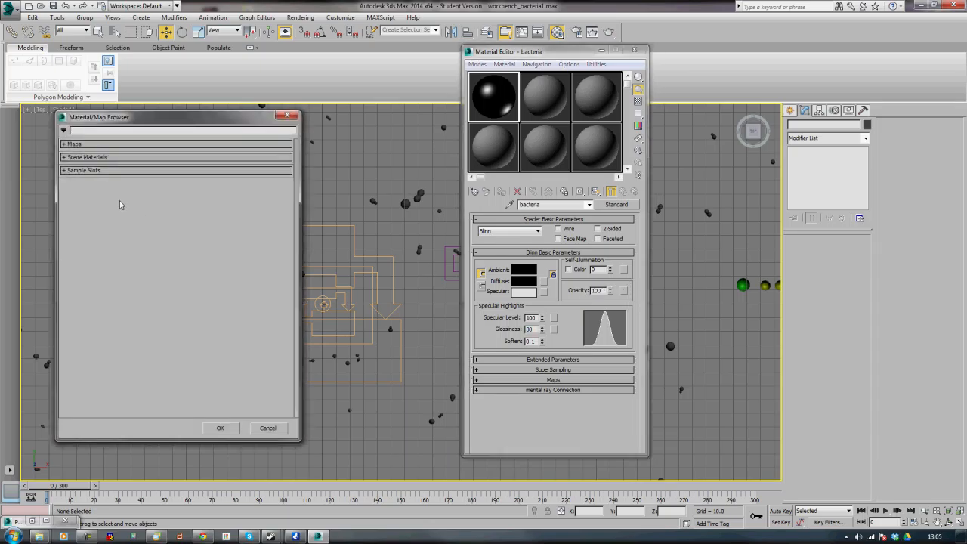
{"action": "left_click", "coordinate": [74, 143]}
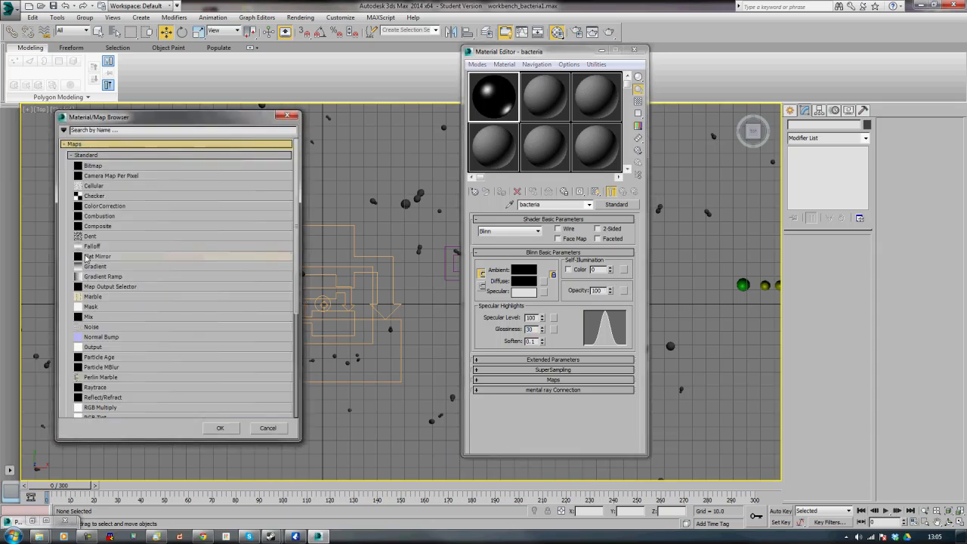
{"action": "double_click", "coordinate": [92, 247]}
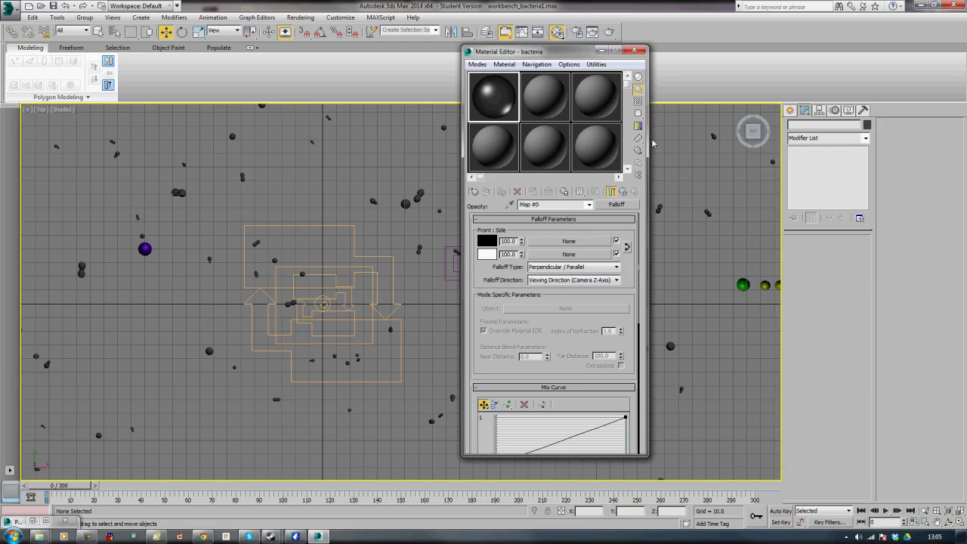
{"action": "left_click", "coordinate": [639, 101]}
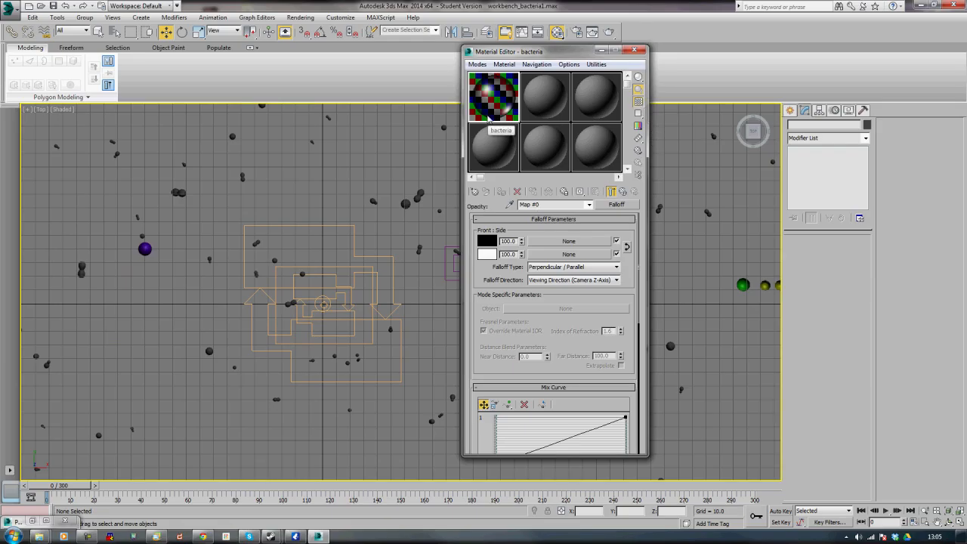
Set the Falloff Type to Fresnel
{"action": "left_click", "coordinate": [556, 269]}
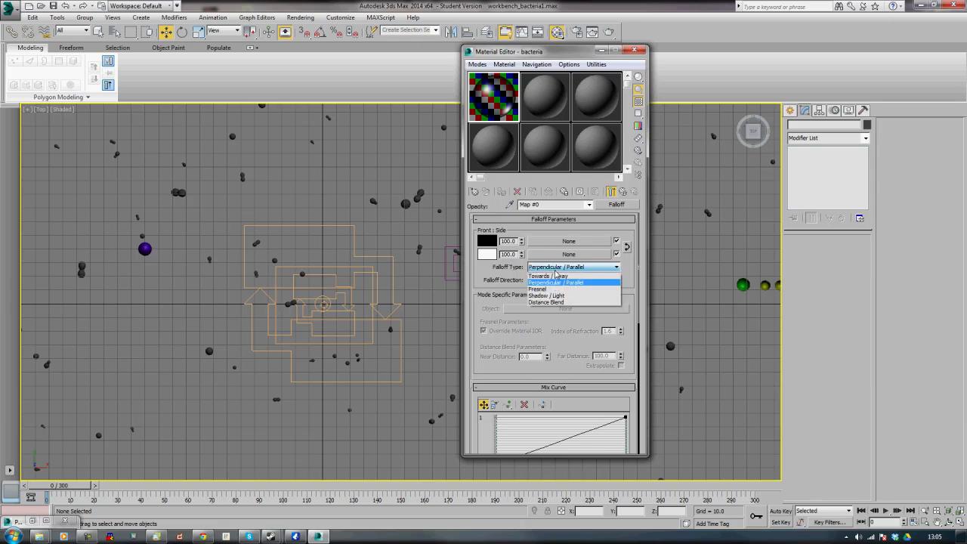
{"action": "left_click", "coordinate": [553, 288]}
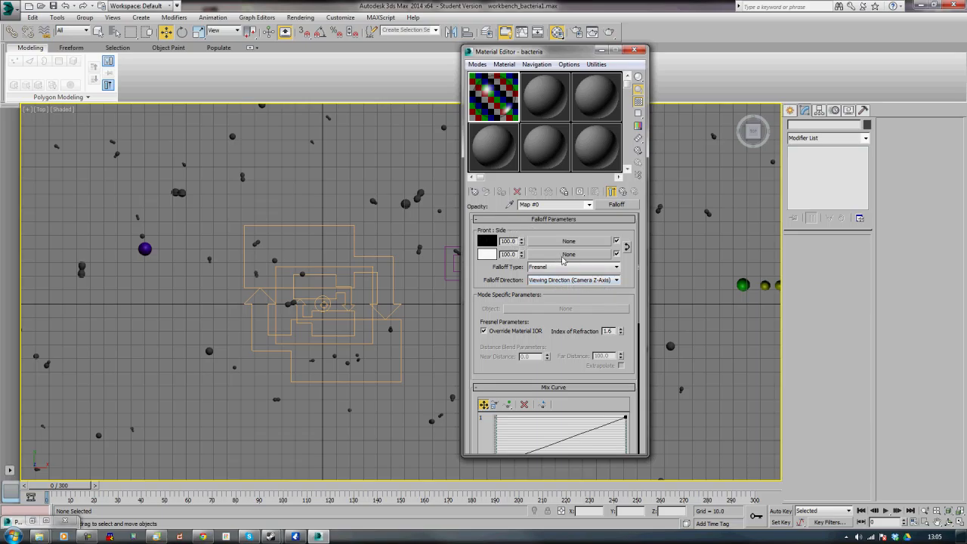
Set the Falloff's side color to RGB 230, 230, 230
{"action": "left_click", "coordinate": [486, 256]}
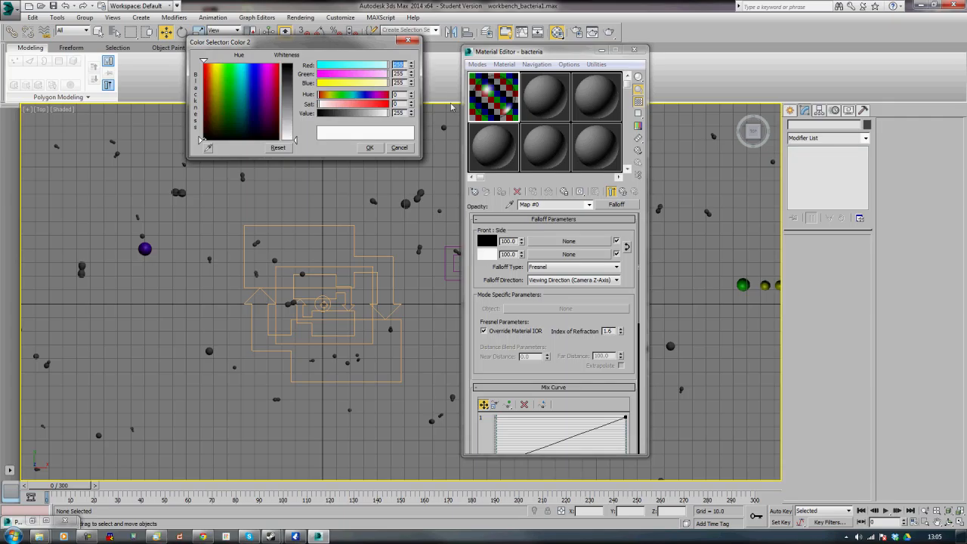
{"action": "type", "text": "230"}
{"action": "key", "text": "Tab"}
{"action": "type", "text": "2"}
{"action": "key", "text": "Tab"}
{"action": "type", "text": "230"}
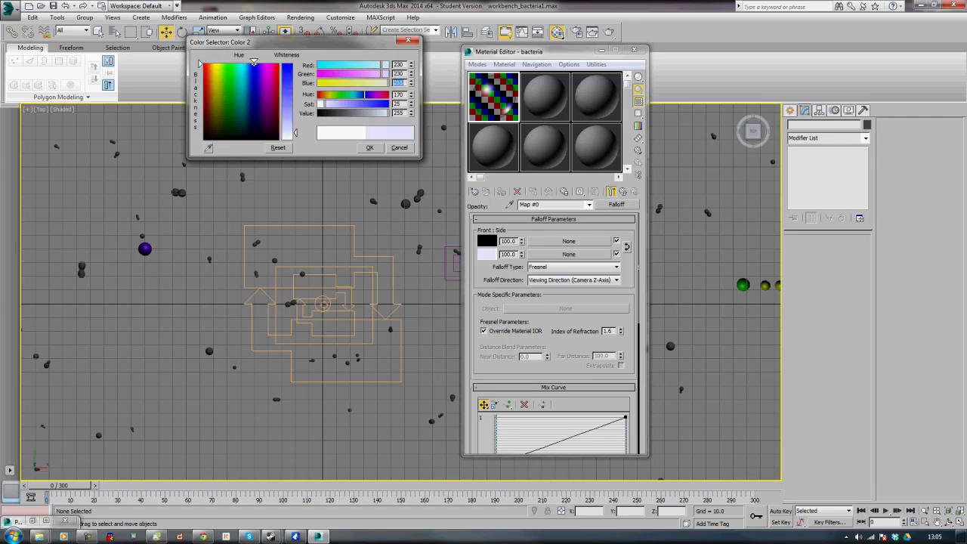
{"action": "key", "text": "Tab"}
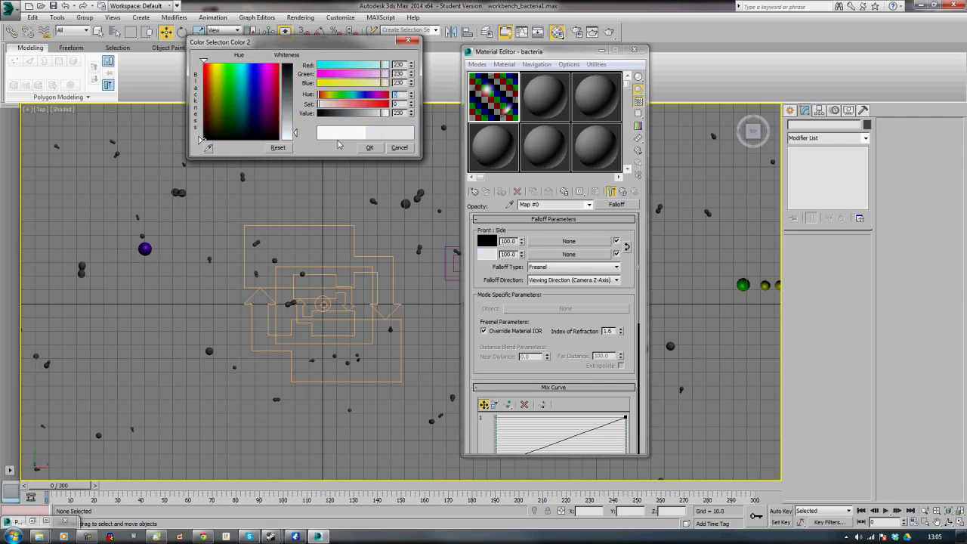
{"action": "left_click", "coordinate": [369, 148]}
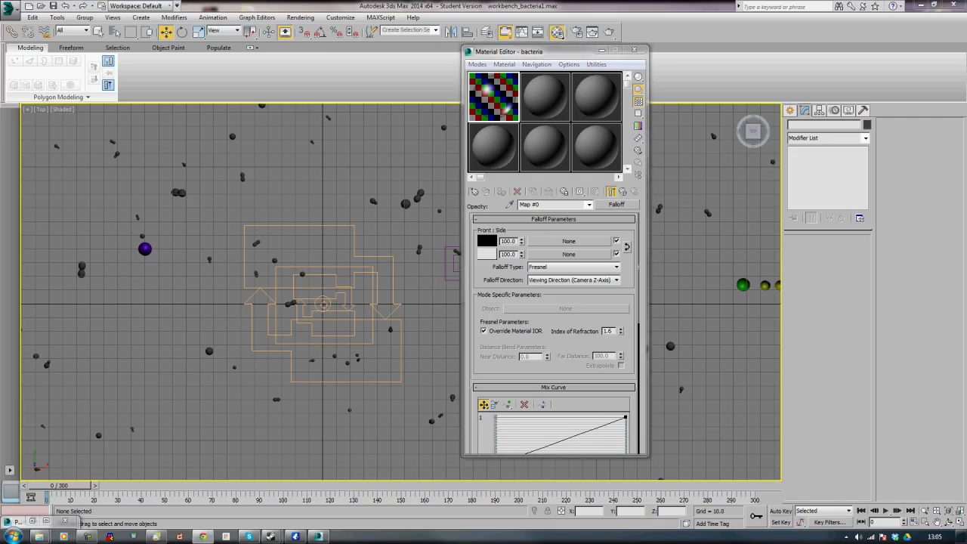
Reshape the Falloff Mix Curve into an ease-out curve using an added Bezier-Corner point
{"action": "left_click_drag", "start_coordinate": [631, 405], "coordinate": [643, 313]}
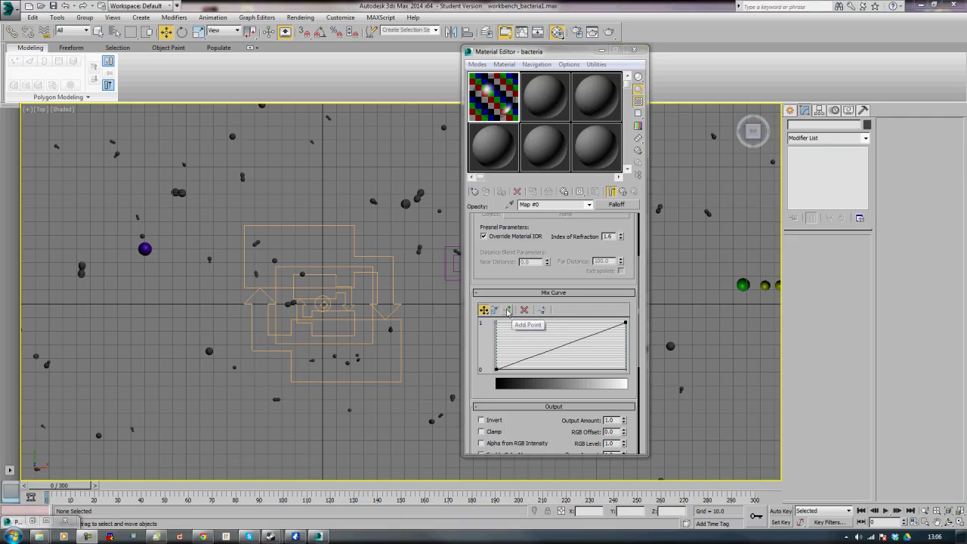
{"action": "left_click", "coordinate": [508, 311]}
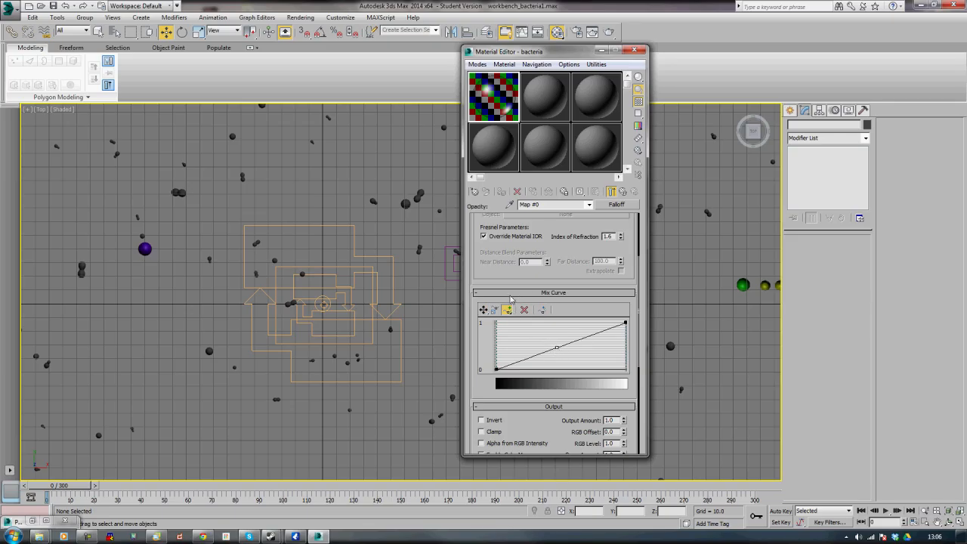
{"action": "left_click", "coordinate": [484, 312]}
{"action": "left_click_drag", "start_coordinate": [557, 347], "coordinate": [551, 331]}
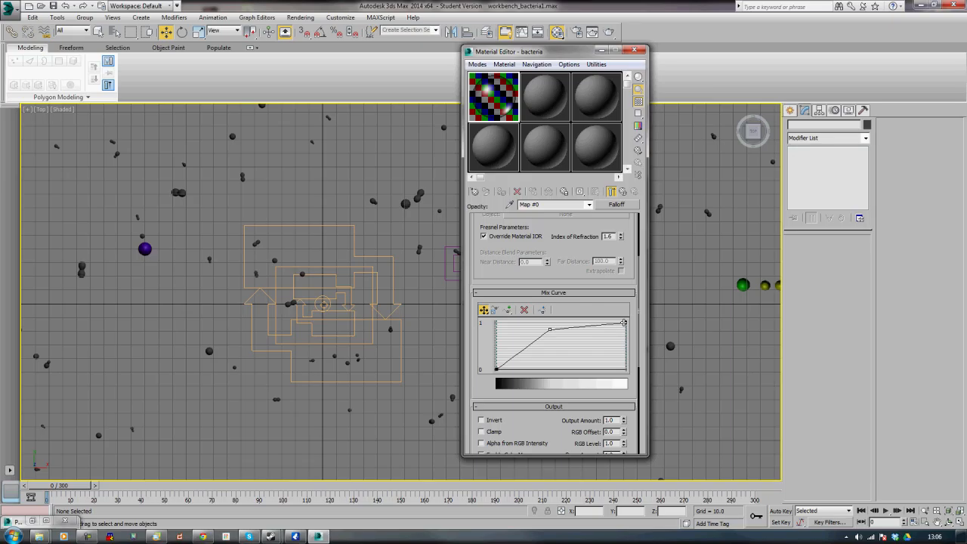
{"action": "right_click", "coordinate": [625, 323]}
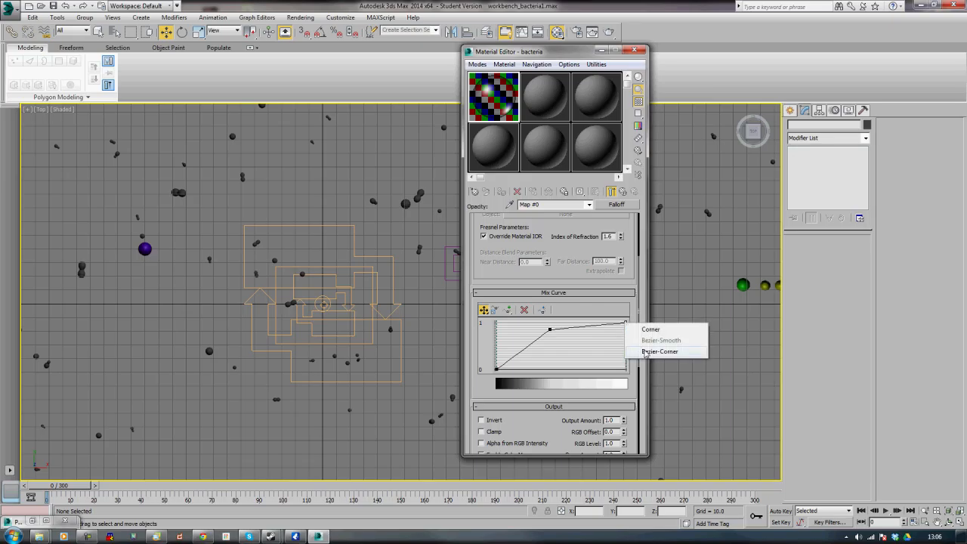
{"action": "left_click", "coordinate": [646, 353]}
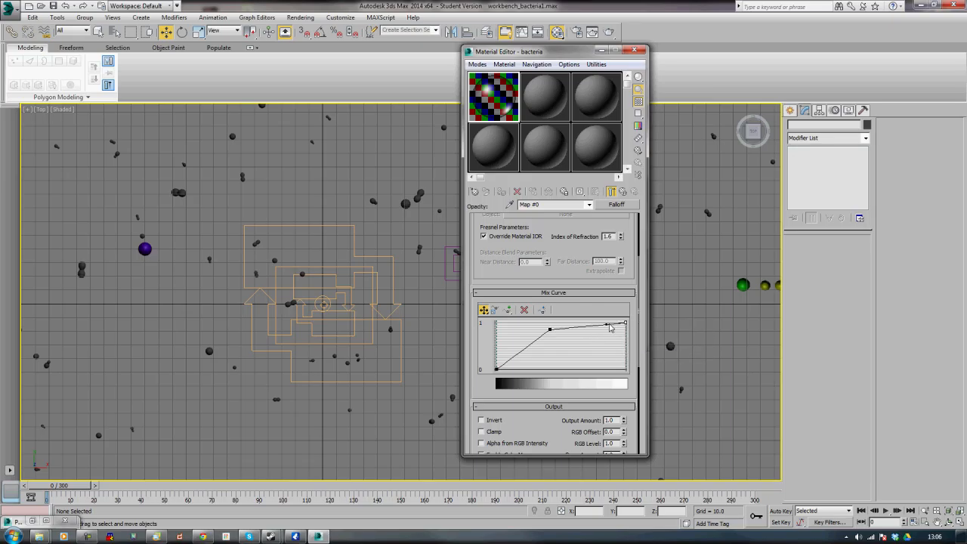
{"action": "left_click_drag", "start_coordinate": [586, 328], "coordinate": [544, 344]}
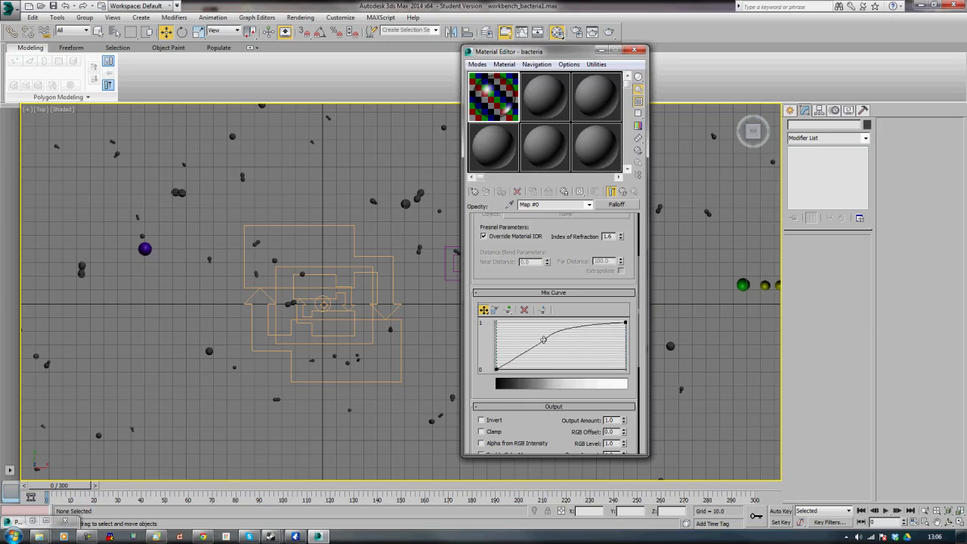
{"action": "left_click", "coordinate": [524, 310]}
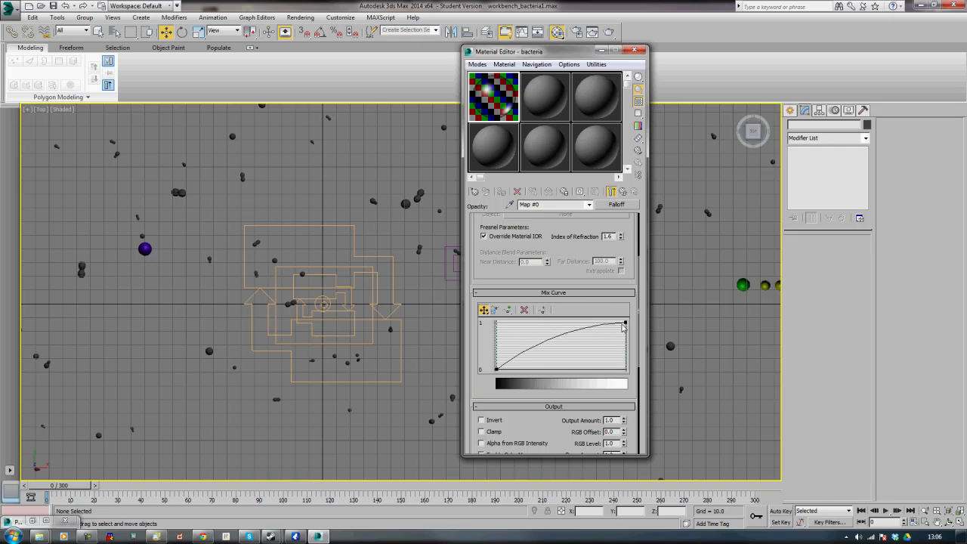
{"action": "left_click_drag", "start_coordinate": [625, 324], "coordinate": [532, 324]}
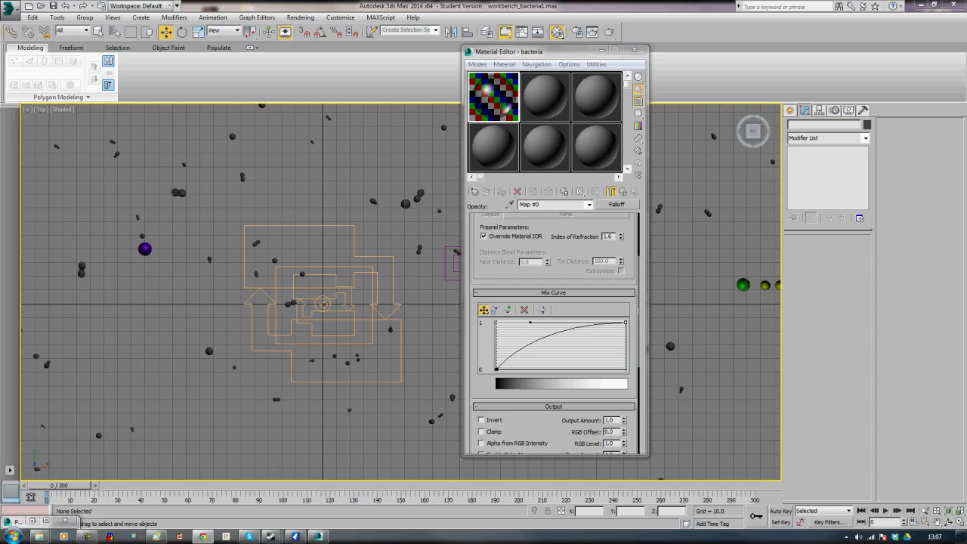
Assign the bacteria material as an instance to the Material Static operator of the bacteria PF Source
{"action": "left_click", "coordinate": [34, 522]}
{"action": "left_click_drag", "start_coordinate": [467, 10], "coordinate": [209, 8]}
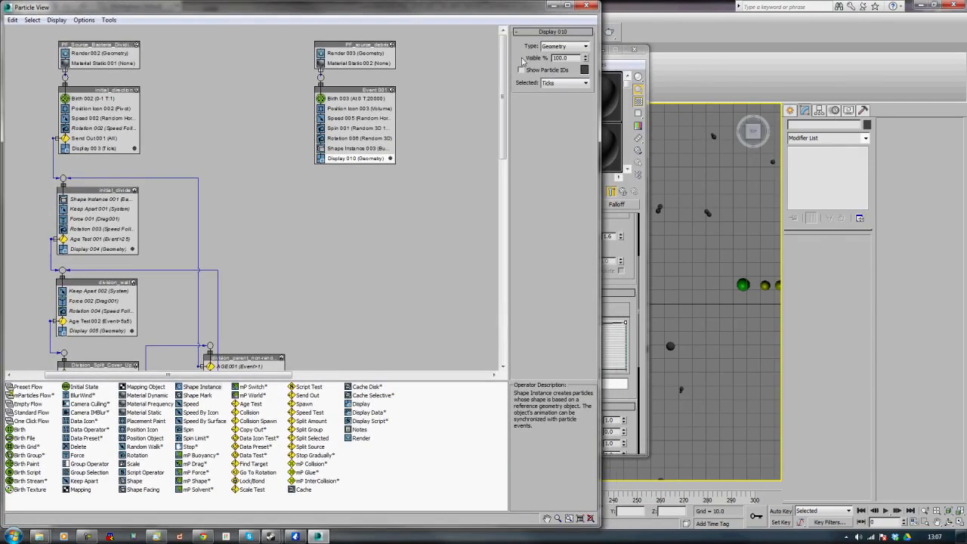
{"action": "left_click", "coordinate": [618, 58]}
{"action": "left_click_drag", "start_coordinate": [582, 52], "coordinate": [809, 36]}
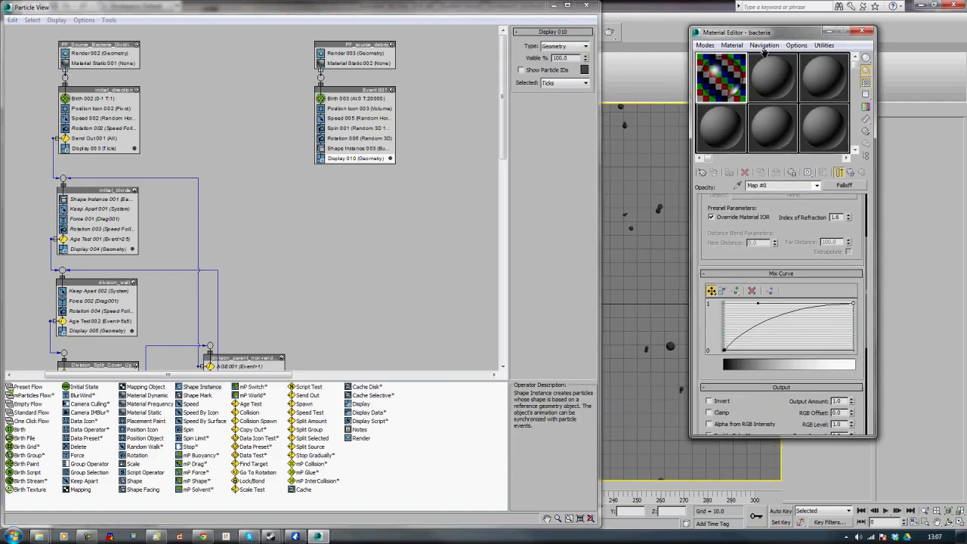
{"action": "left_click", "coordinate": [97, 64]}
{"action": "left_click_drag", "start_coordinate": [737, 95], "coordinate": [574, 61]}
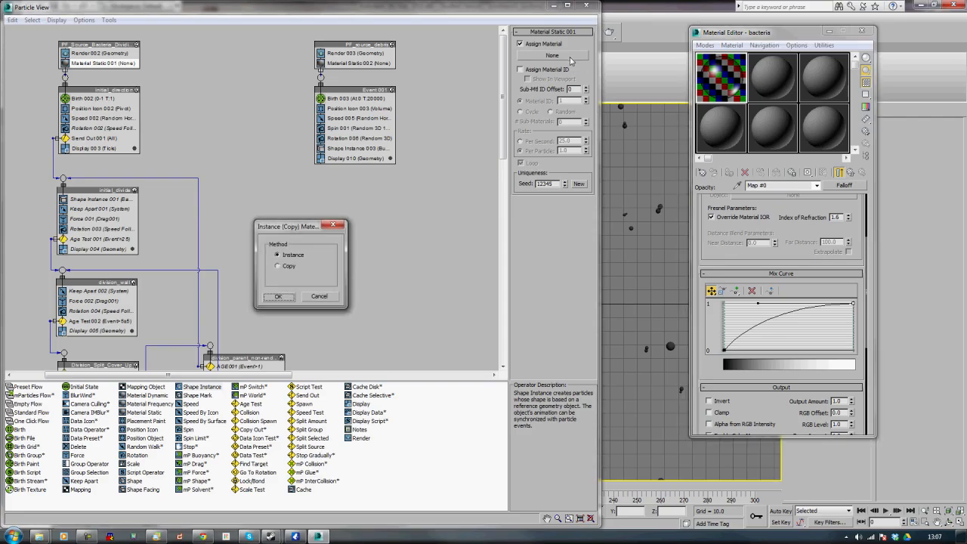
{"action": "left_click", "coordinate": [277, 296]}
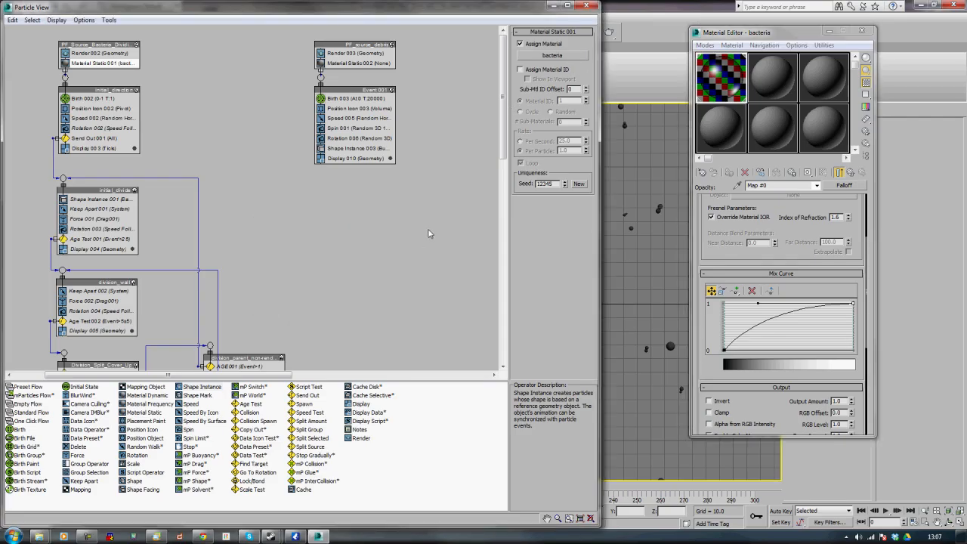
Select the second sample slot and name its material Debris
{"action": "left_click_drag", "start_coordinate": [404, 10], "coordinate": [806, 50]}
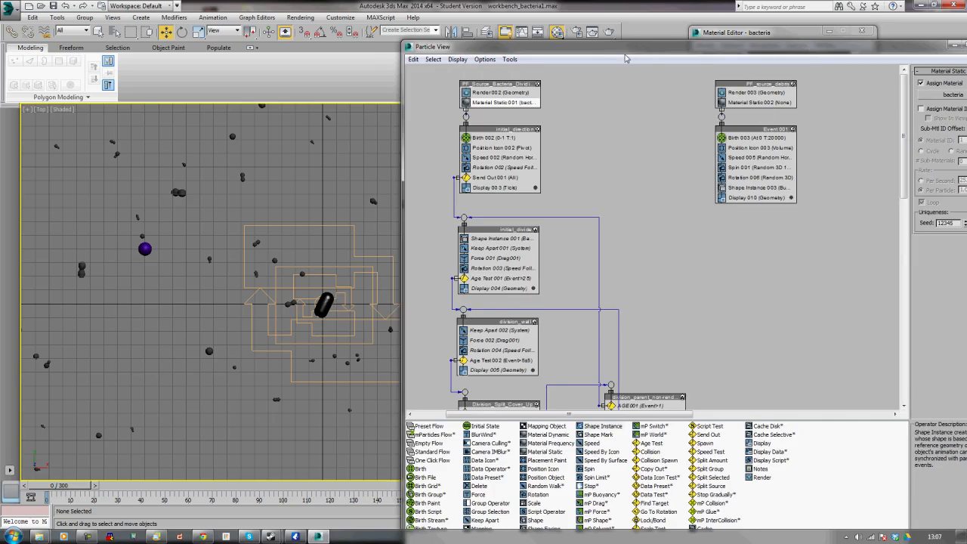
{"action": "left_click_drag", "start_coordinate": [627, 48], "coordinate": [627, 33]}
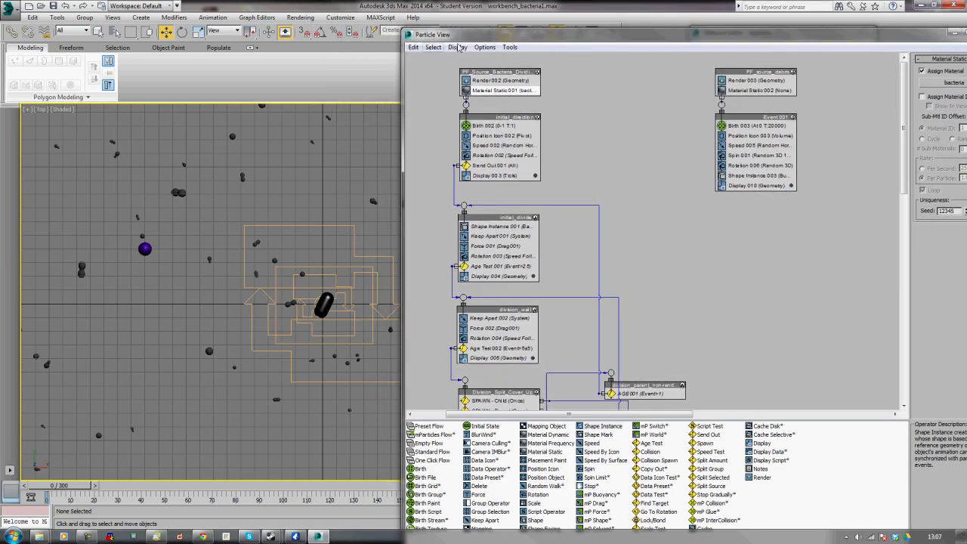
{"action": "left_click_drag", "start_coordinate": [508, 33], "coordinate": [150, 18]}
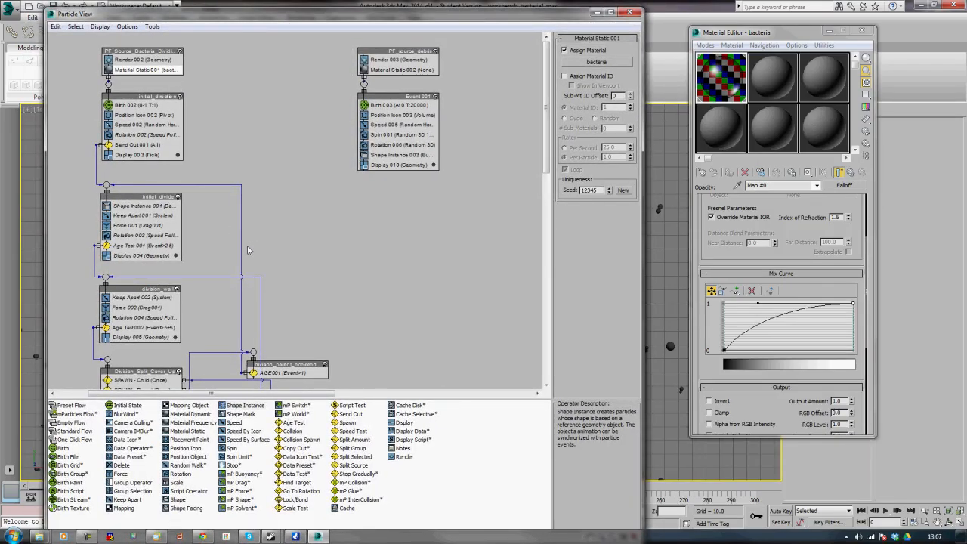
{"action": "left_click", "coordinate": [787, 89]}
{"action": "left_click", "coordinate": [784, 185]}
{"action": "type", "text": "Debris"}
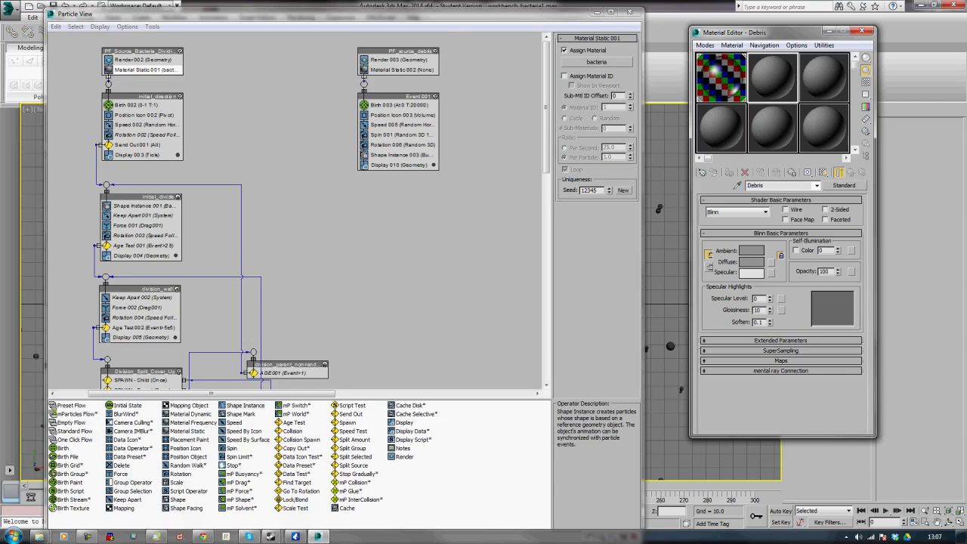
Set the Debris material's diffuse color to black
{"action": "left_click", "coordinate": [753, 263]}
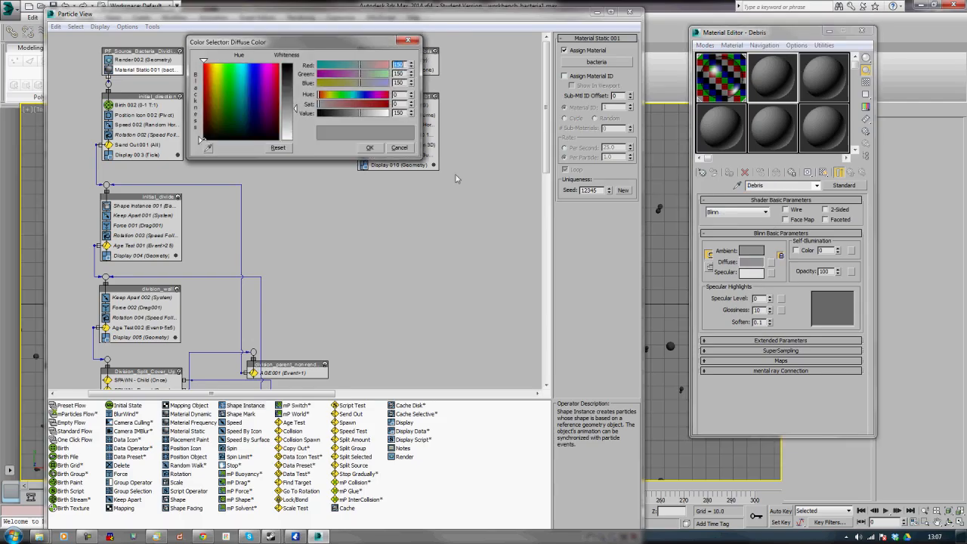
{"action": "left_click_drag", "start_coordinate": [290, 91], "coordinate": [290, 59]}
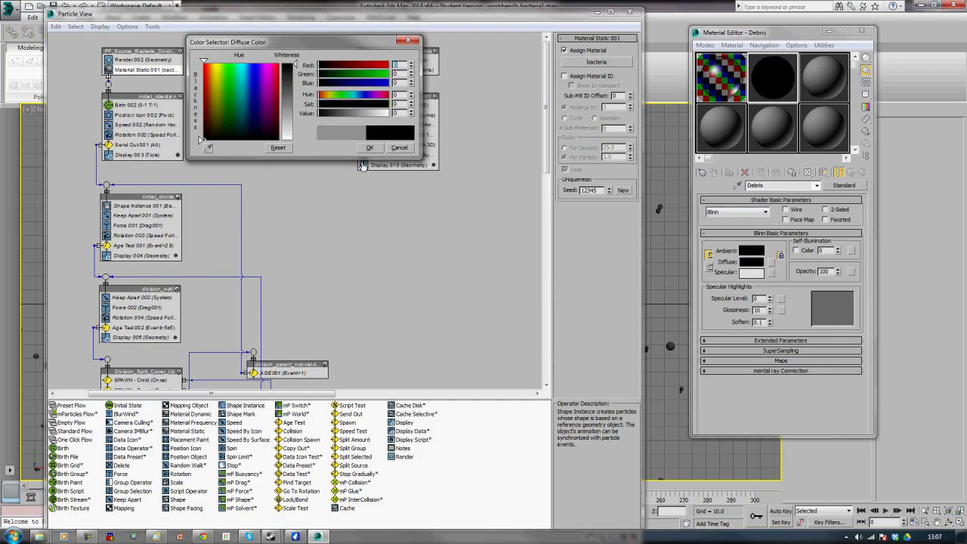
{"action": "left_click", "coordinate": [370, 147]}
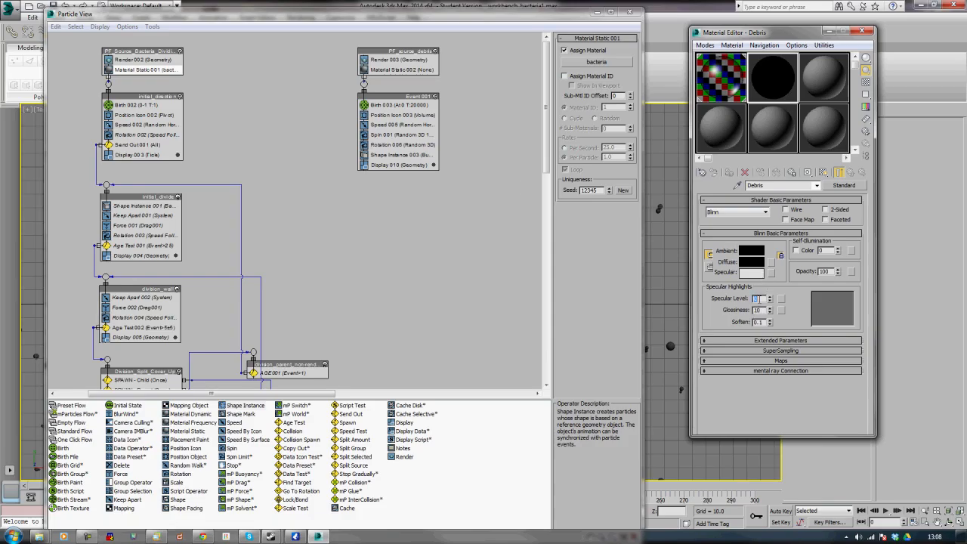
Set the Debris material's specular level to 150 and glossiness to 25
{"action": "type", "text": "50"}
{"action": "key", "text": "Return"}
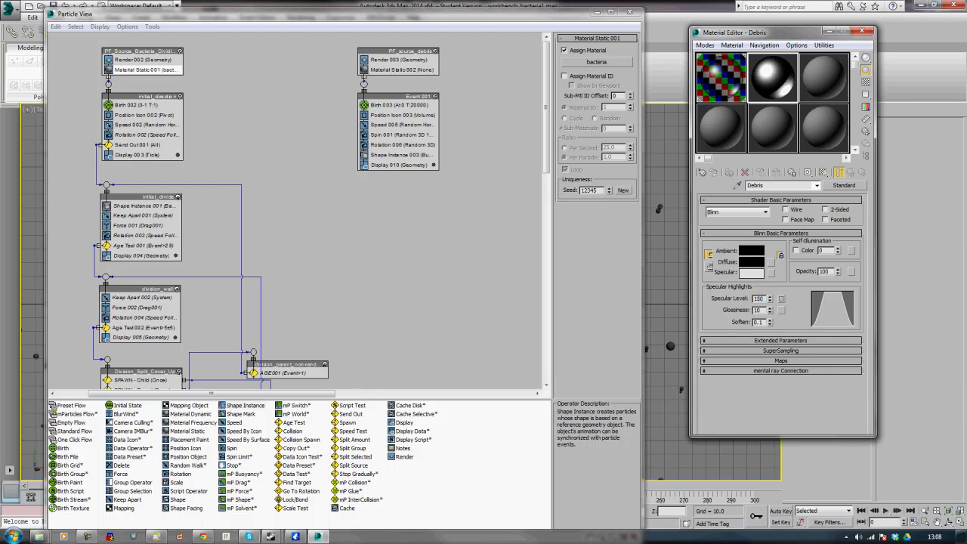
{"action": "key", "text": "Return"}
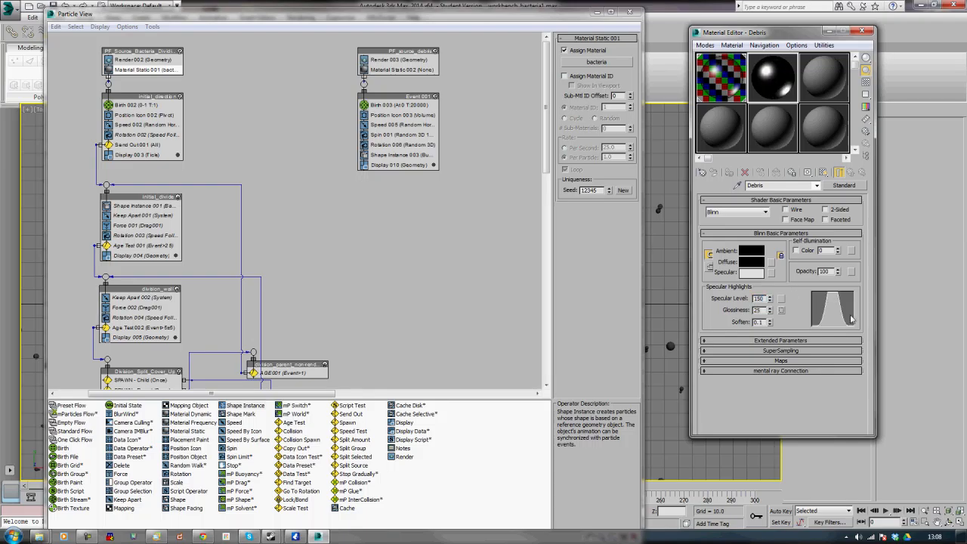
Add a Falloff map to the Debris opacity and set its side color to RGB 110, 110, 110
{"action": "left_click", "coordinate": [854, 271]}
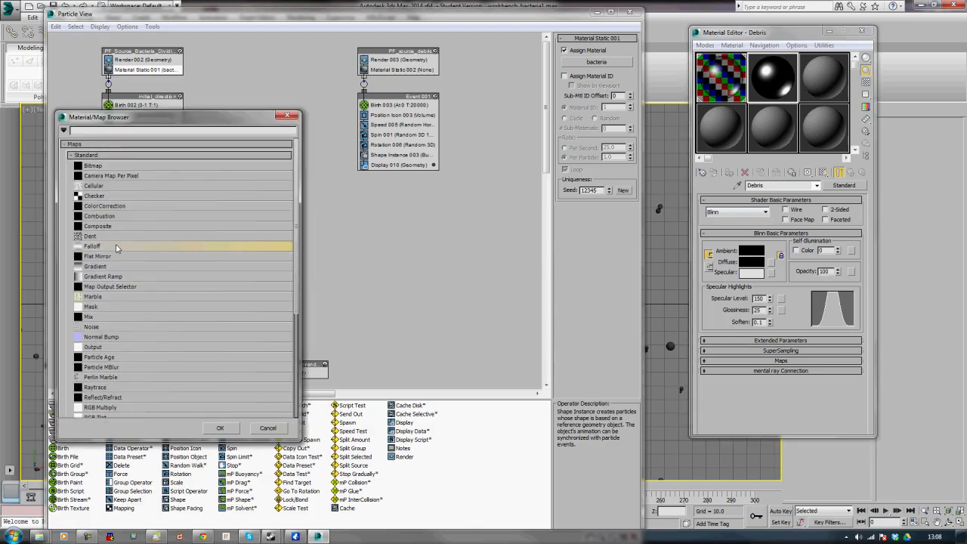
{"action": "double_click", "coordinate": [117, 249]}
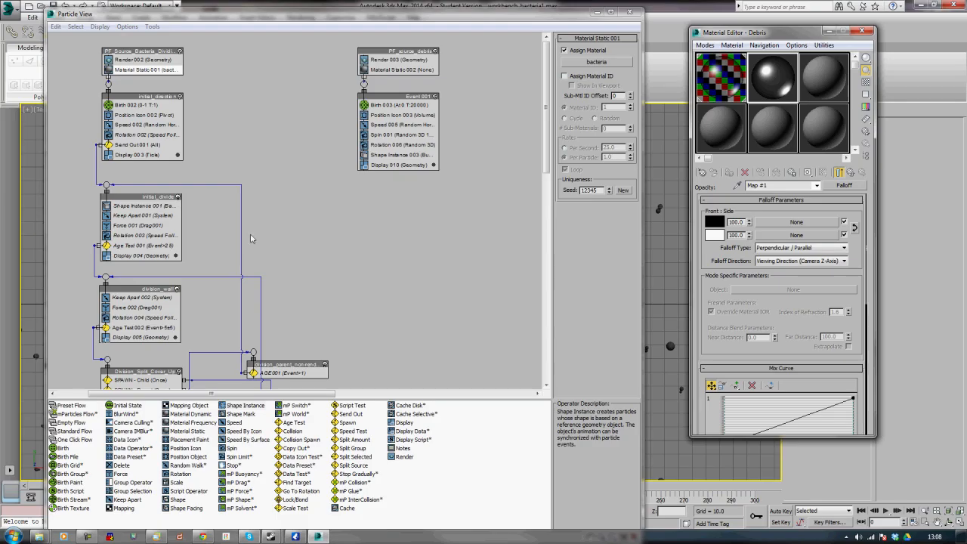
{"action": "left_click", "coordinate": [720, 235]}
{"action": "type", "text": "110"}
{"action": "key", "text": "Tab"}
{"action": "type", "text": "110"}
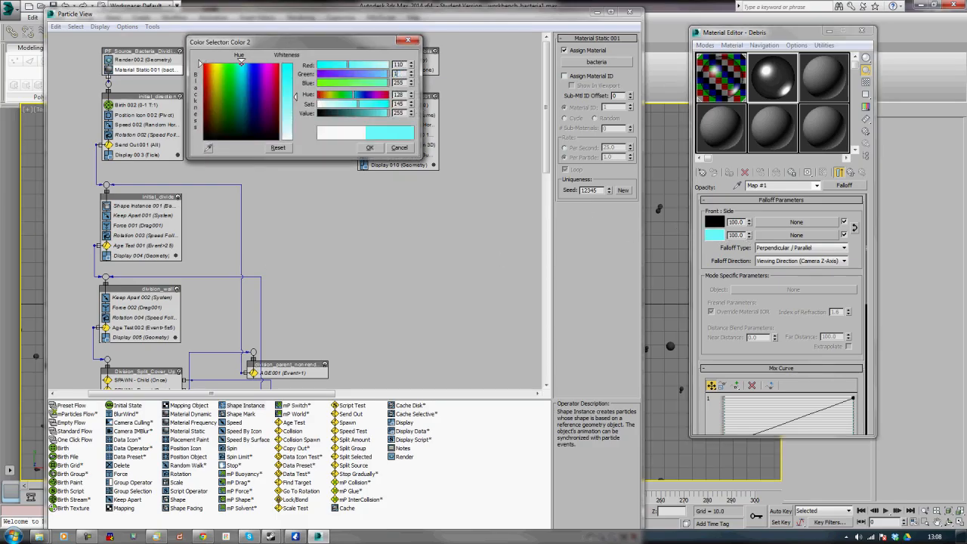
{"action": "key", "text": "Tab"}
{"action": "type", "text": "110"}
{"action": "key", "text": "Tab"}
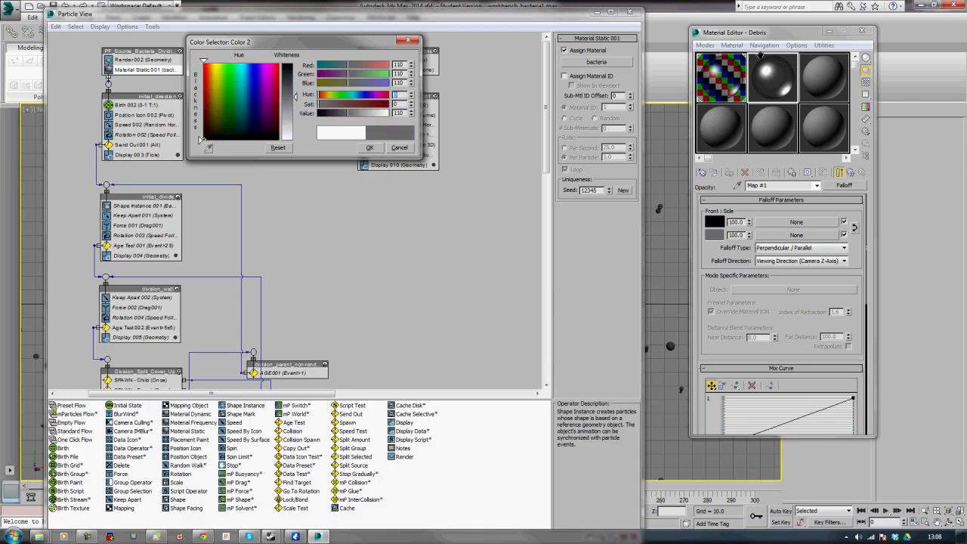
{"action": "key", "text": "Return"}
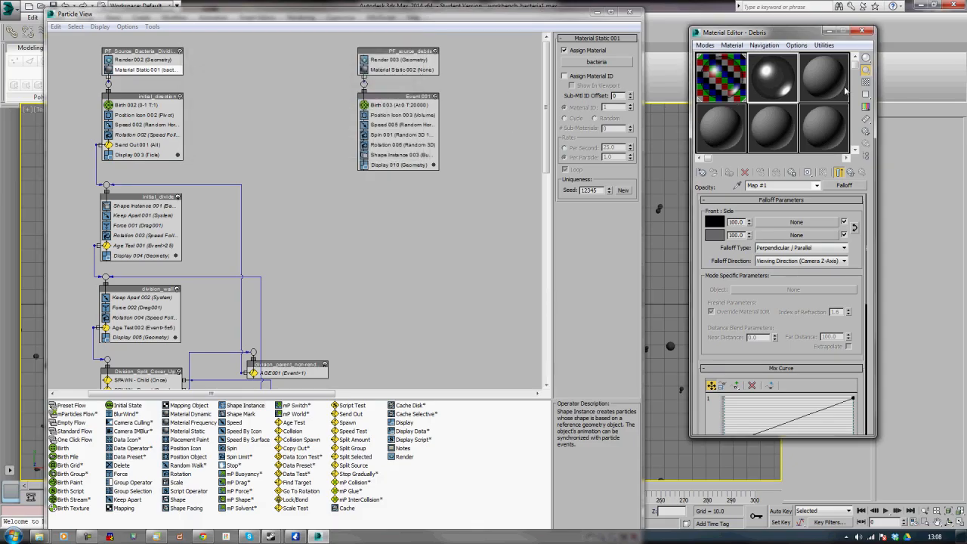
Show the sample slot background and reshape the Falloff Mix Curve into an S-curve using Bezier-Corner points
{"action": "left_click", "coordinate": [866, 82]}
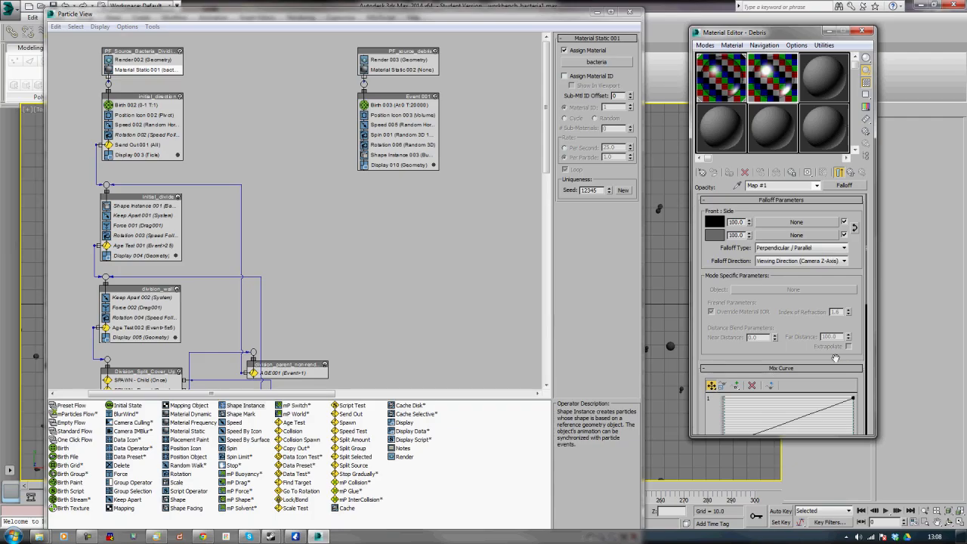
{"action": "left_click_drag", "start_coordinate": [861, 399], "coordinate": [851, 309]}
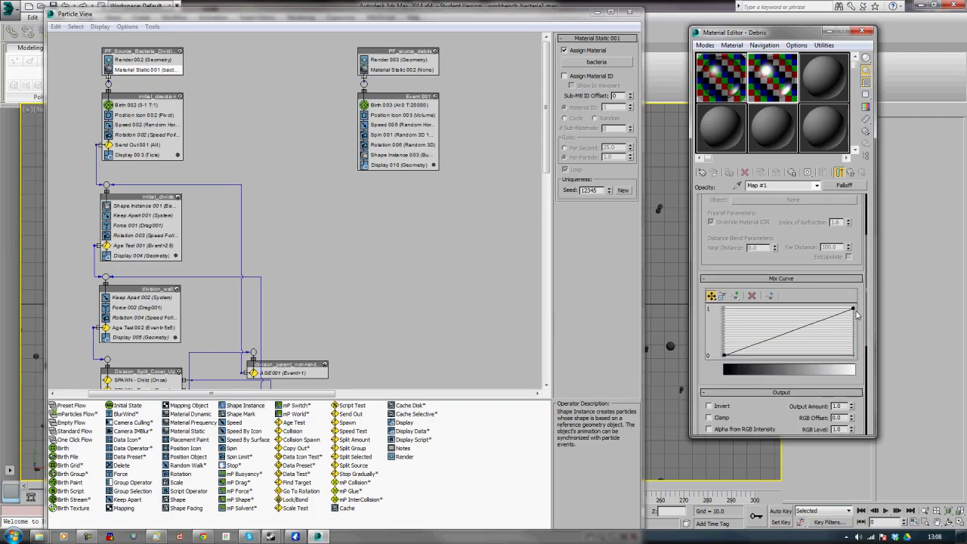
{"action": "right_click", "coordinate": [854, 310]}
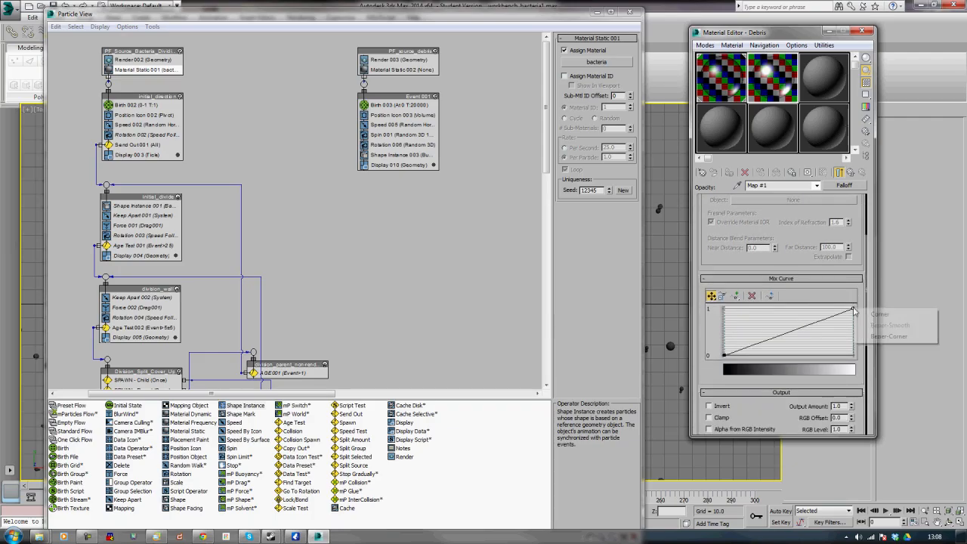
{"action": "left_click", "coordinate": [892, 340]}
{"action": "left_click_drag", "start_coordinate": [822, 322], "coordinate": [783, 308]}
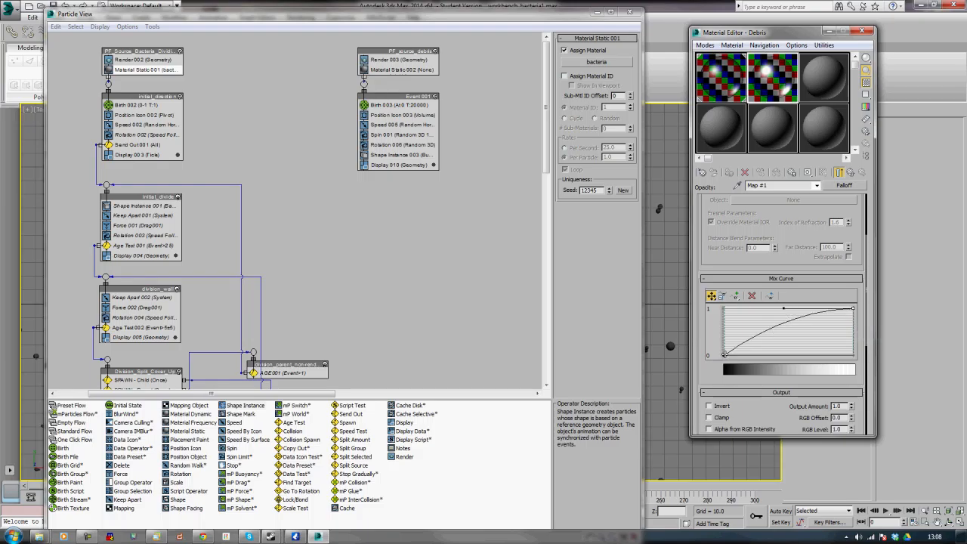
{"action": "right_click", "coordinate": [724, 354]}
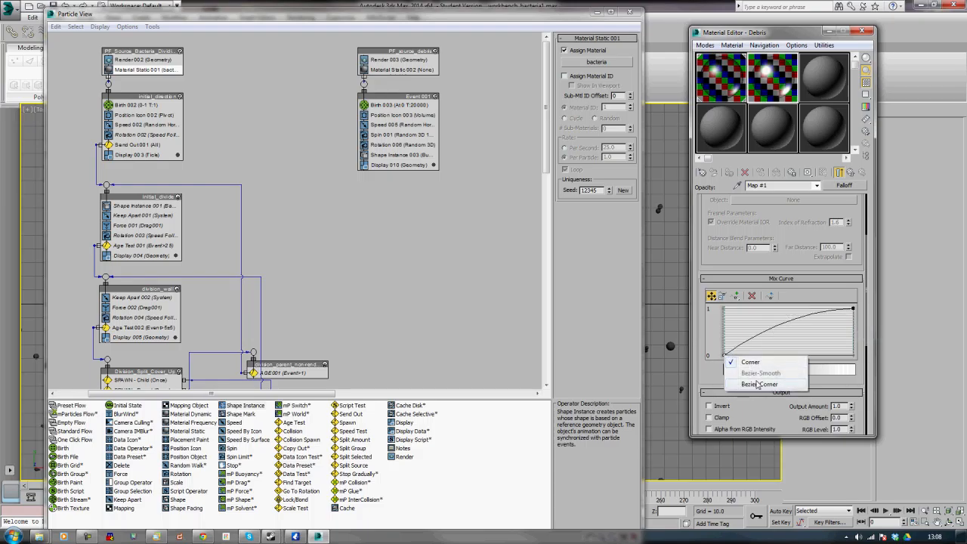
{"action": "left_click", "coordinate": [757, 385]}
{"action": "left_click_drag", "start_coordinate": [756, 346], "coordinate": [805, 361]}
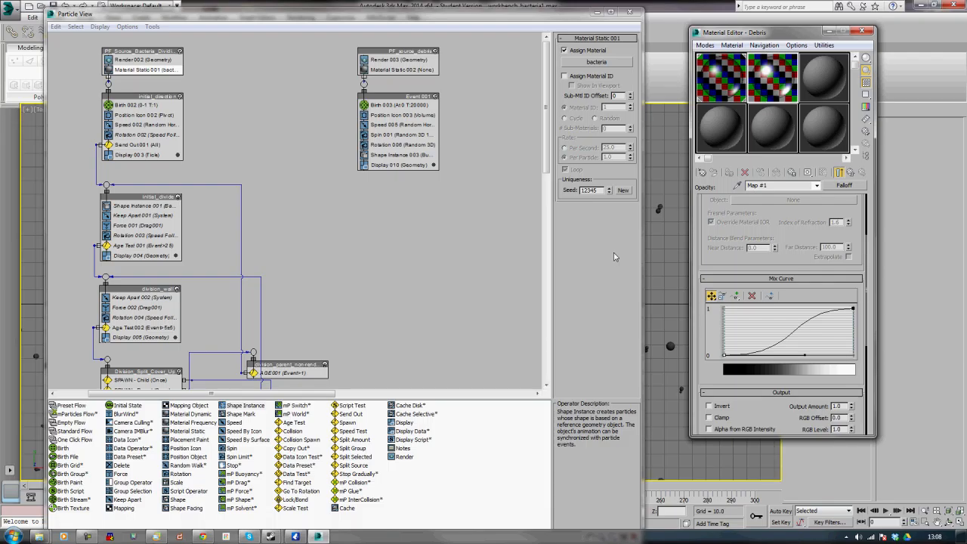
Assign the Debris material to the Material Static operator of the debris PF Source, then close Particle View and the Material Editor
{"action": "left_click", "coordinate": [385, 71]}
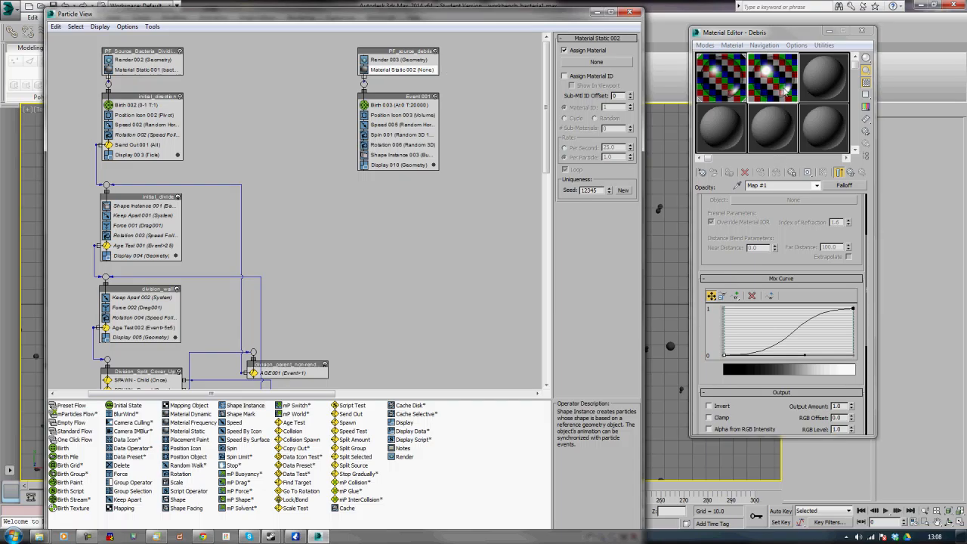
{"action": "left_click_drag", "start_coordinate": [778, 81], "coordinate": [605, 65]}
{"action": "left_click", "coordinate": [322, 310]}
{"action": "left_click", "coordinate": [594, 13]}
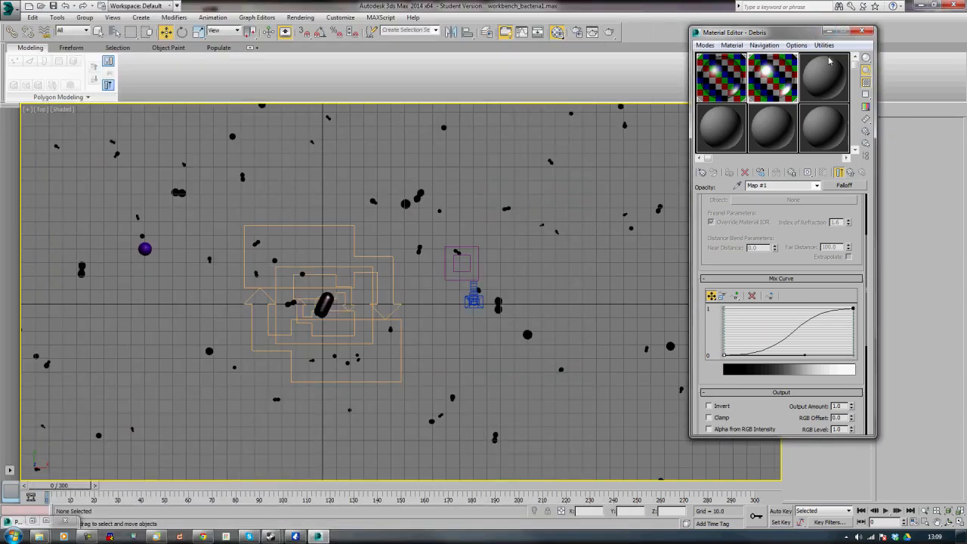
{"action": "left_click", "coordinate": [829, 32]}
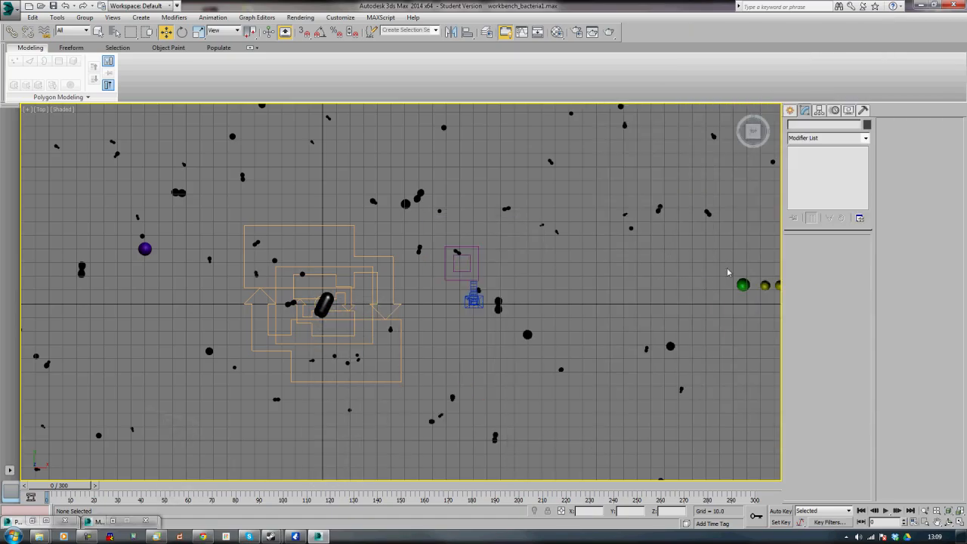
{"action": "left_click_drag", "start_coordinate": [733, 271], "coordinate": [783, 301]}
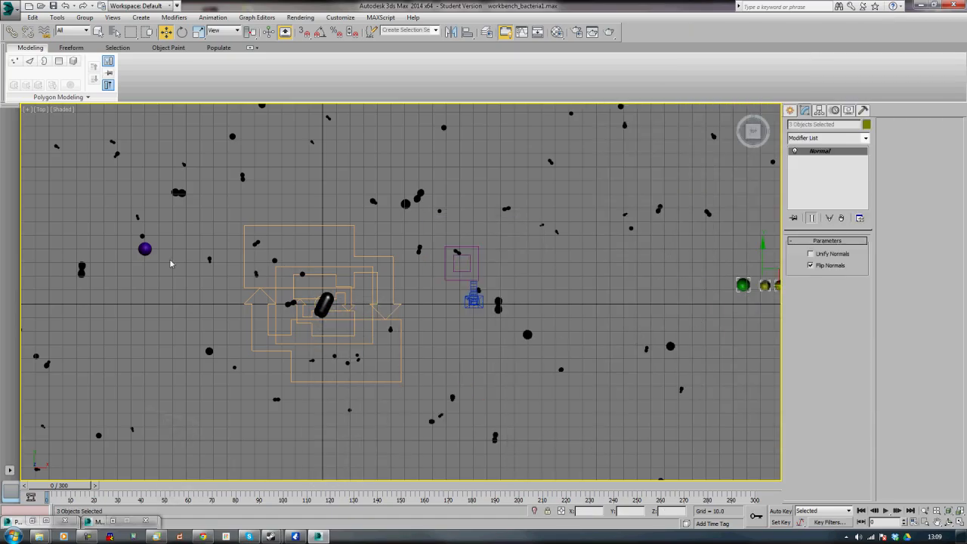
{"action": "left_click", "coordinate": [146, 250], "text": "ctrl"}
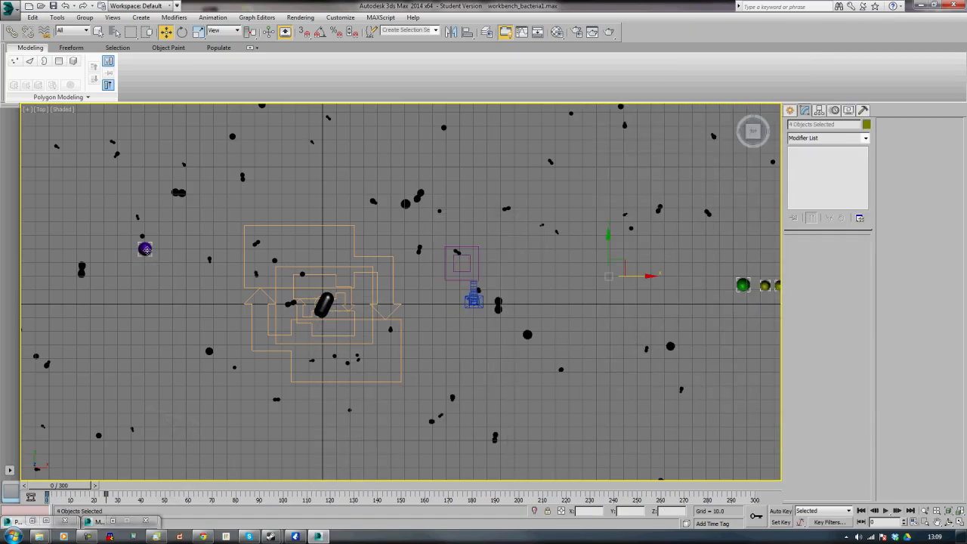
{"action": "right_click", "coordinate": [145, 249]}
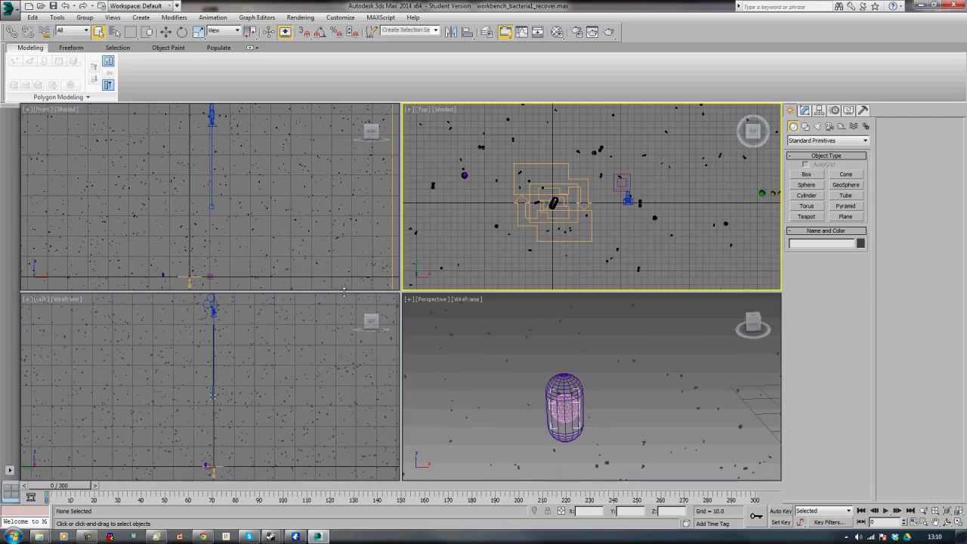
{"action": "scroll", "coordinate": [195, 168], "scroll_direction": "down", "scroll_amount": 3}
{"action": "middle_click_drag", "start_coordinate": [195, 168], "coordinate": [199, 151]}
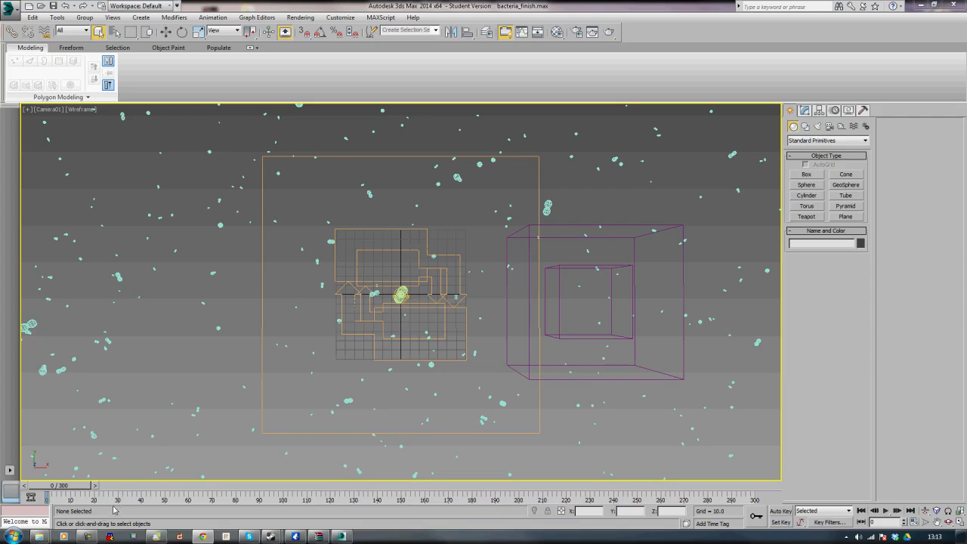
Scrub the timeline to review the bacteria and debris particle animation in the camera view
{"action": "left_click_drag", "start_coordinate": [52, 487], "coordinate": [514, 486]}
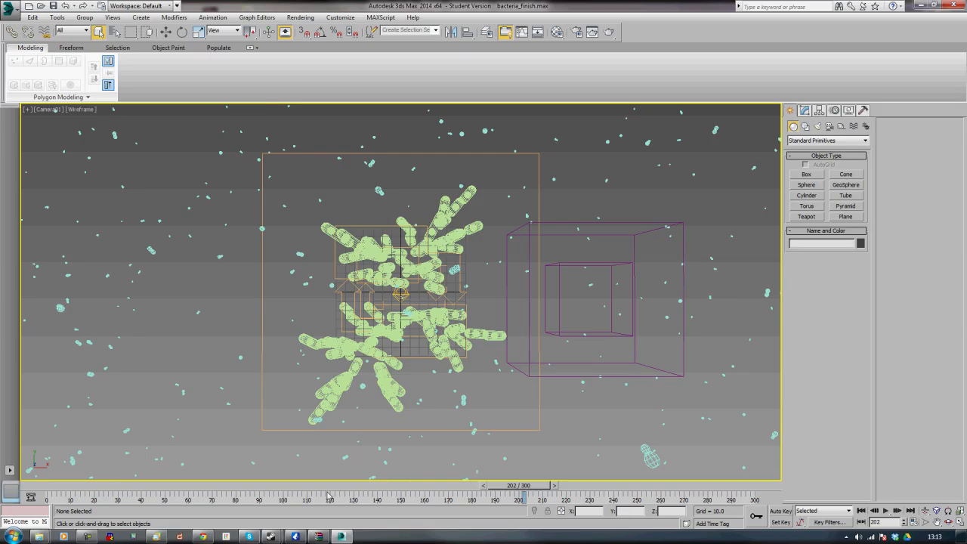
{"action": "left_click", "coordinate": [288, 495]}
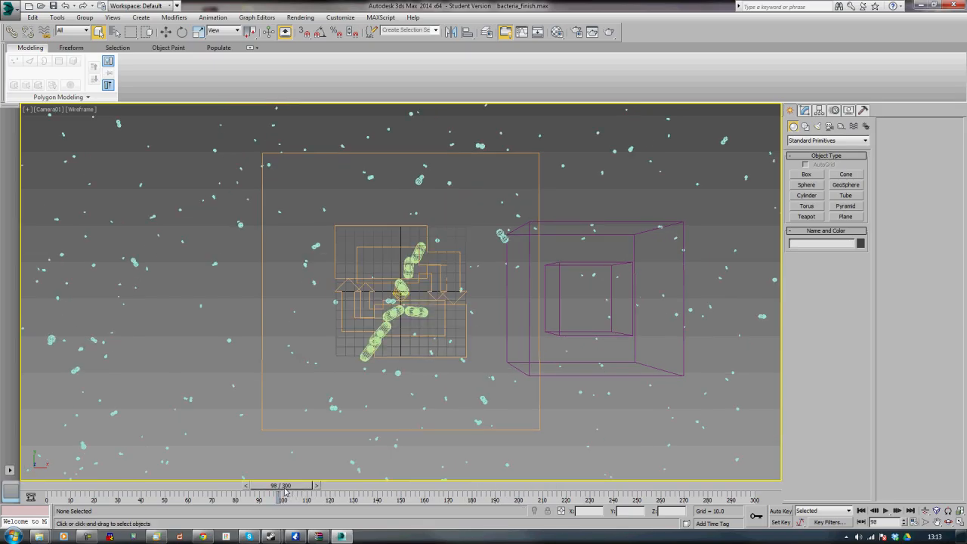
{"action": "left_click_drag", "start_coordinate": [291, 491], "coordinate": [471, 488]}
{"action": "right_click", "coordinate": [474, 486]}
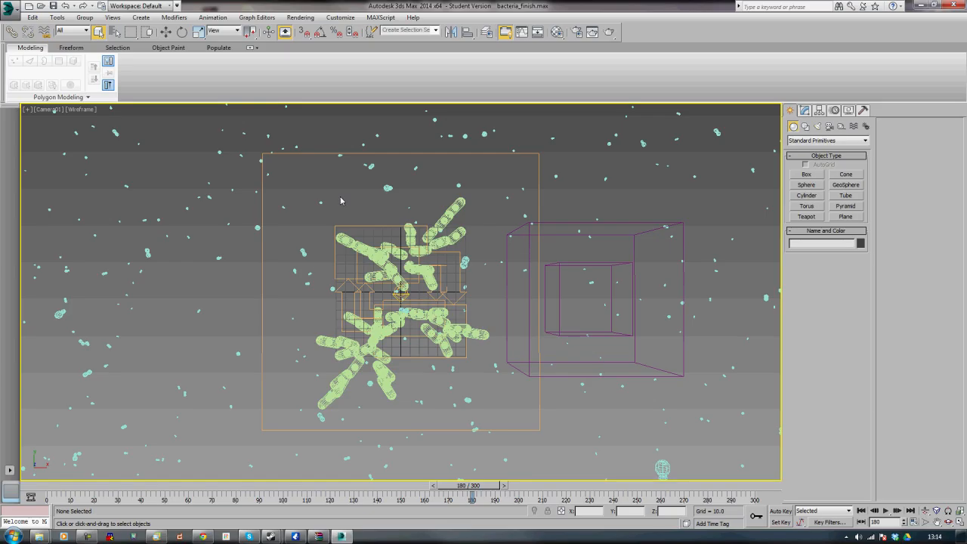
Set the render output size to 800x600 and start rendering the active time segment
{"action": "key", "text": "F10"}
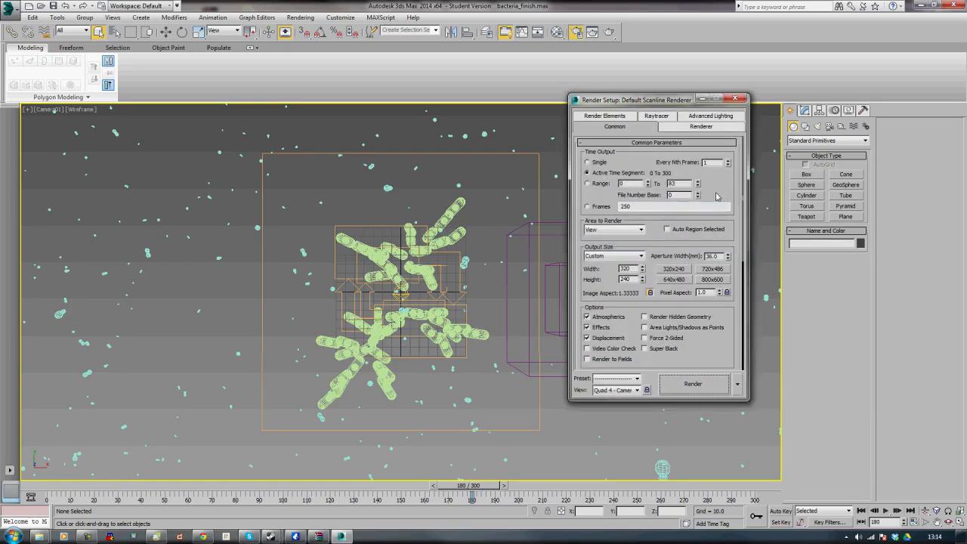
{"action": "left_click", "coordinate": [711, 279]}
{"action": "left_click", "coordinate": [702, 391]}
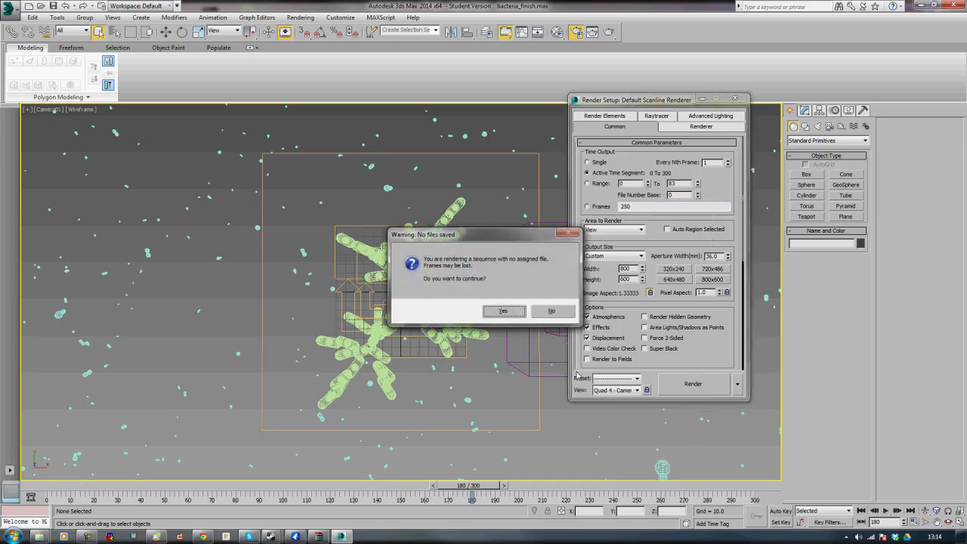
{"action": "left_click", "coordinate": [500, 311]}
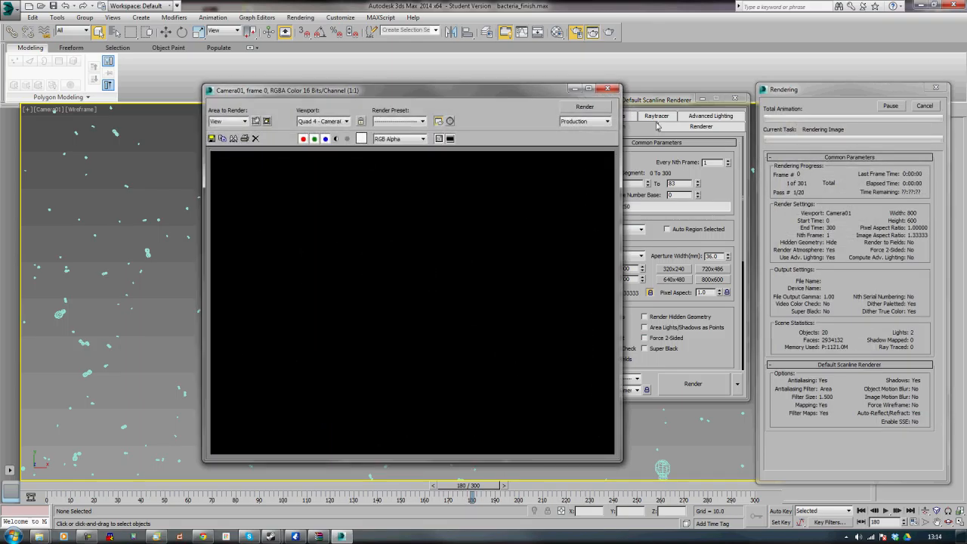
Cancel the animation render and render a single frame of the camera view instead
{"action": "left_click", "coordinate": [923, 109]}
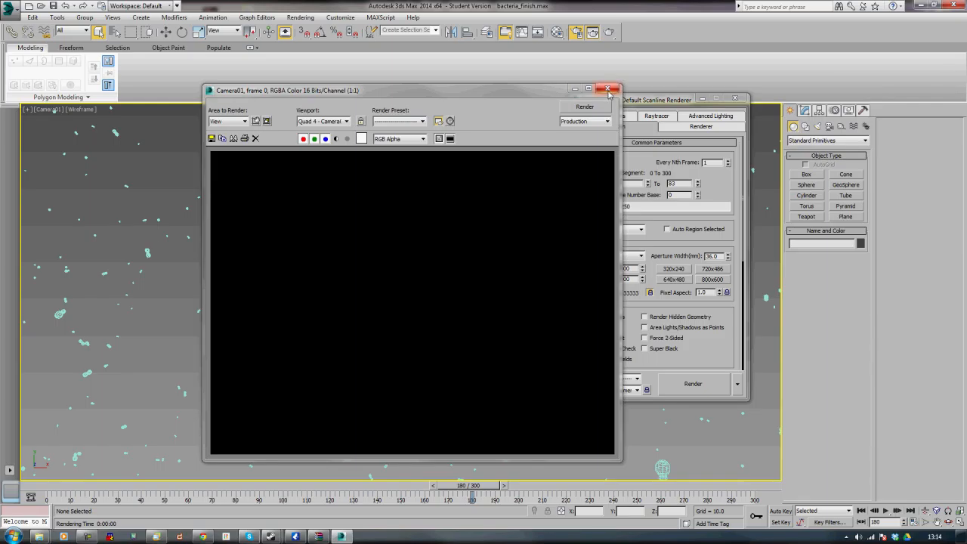
{"action": "left_click", "coordinate": [607, 88]}
{"action": "left_click", "coordinate": [595, 163]}
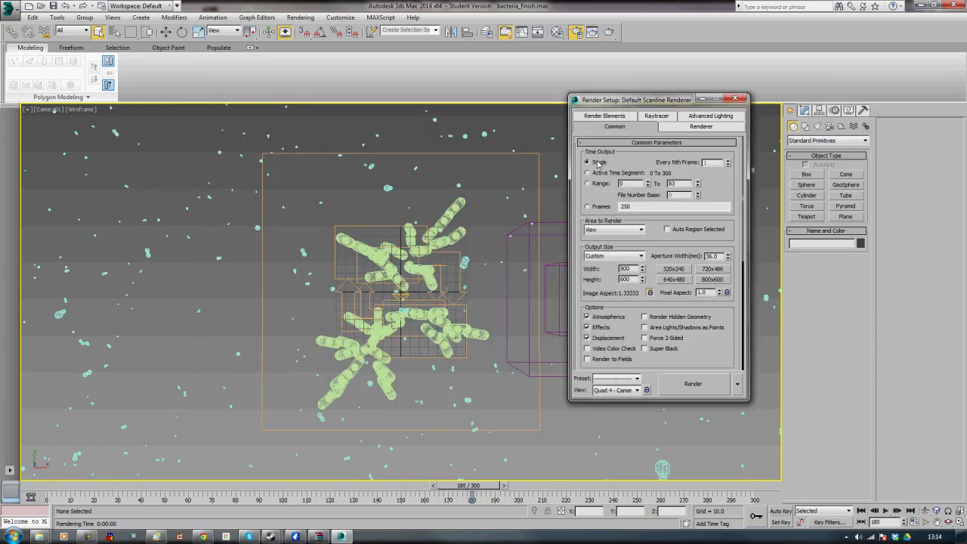
{"action": "left_click", "coordinate": [706, 393]}
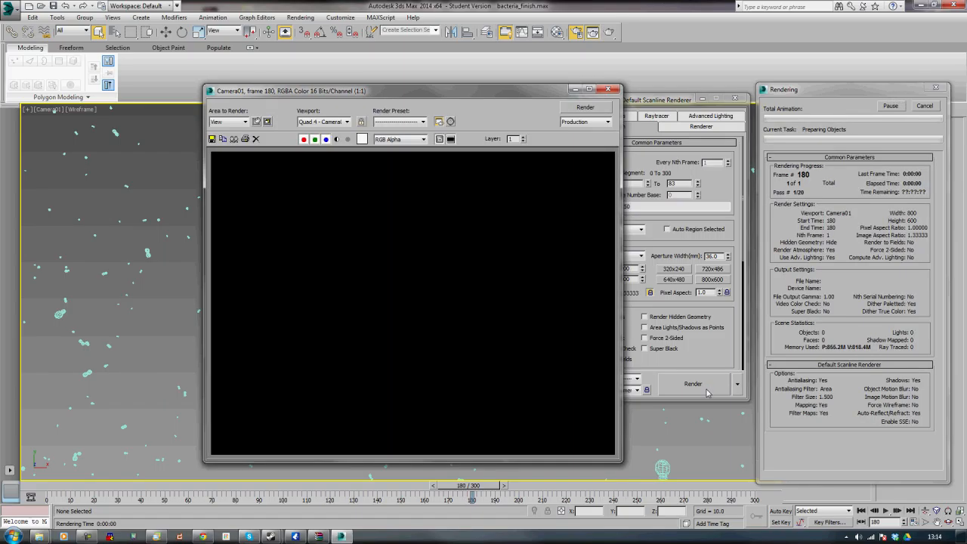